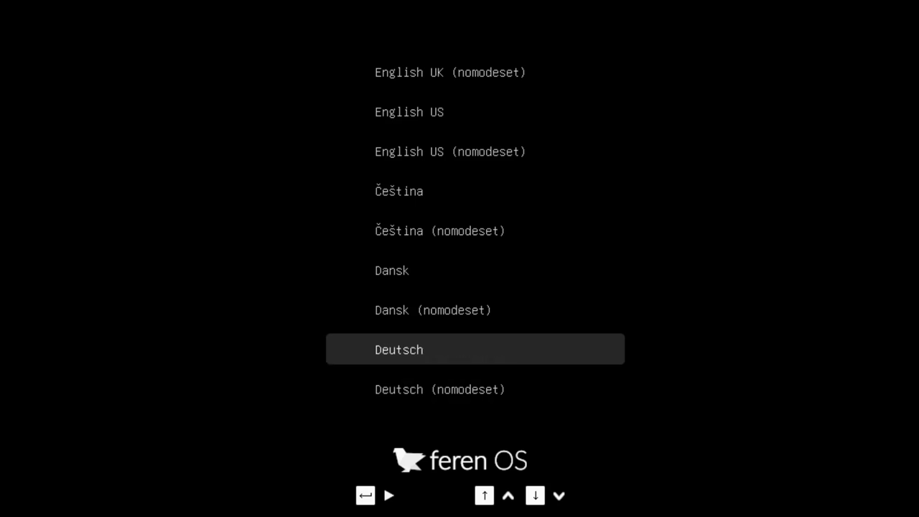
# Step: Boot the Feren OS live session in Deutsch from the boot menu
pyautogui.press('Return')
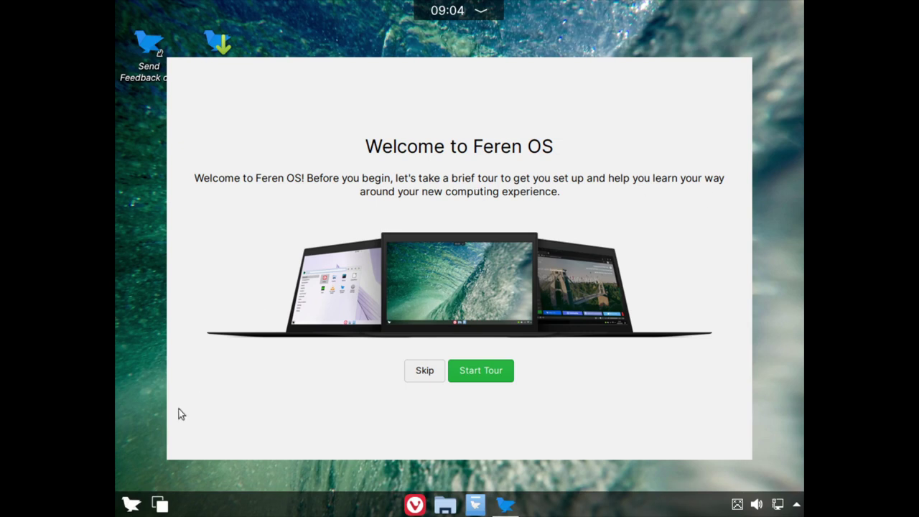
# Step: Open Systemeinstellungen from the launcher and return to its main settings list
pyautogui.click(133, 505)
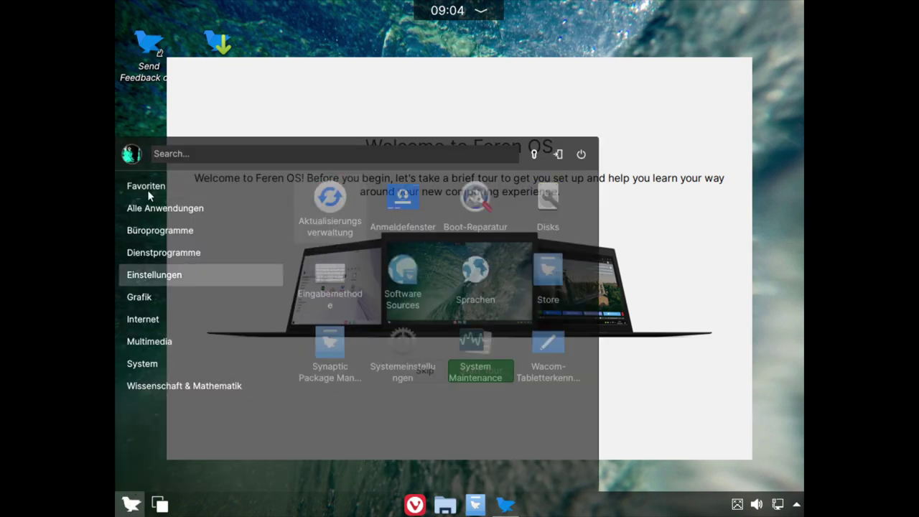
pyautogui.moveTo(159, 294)
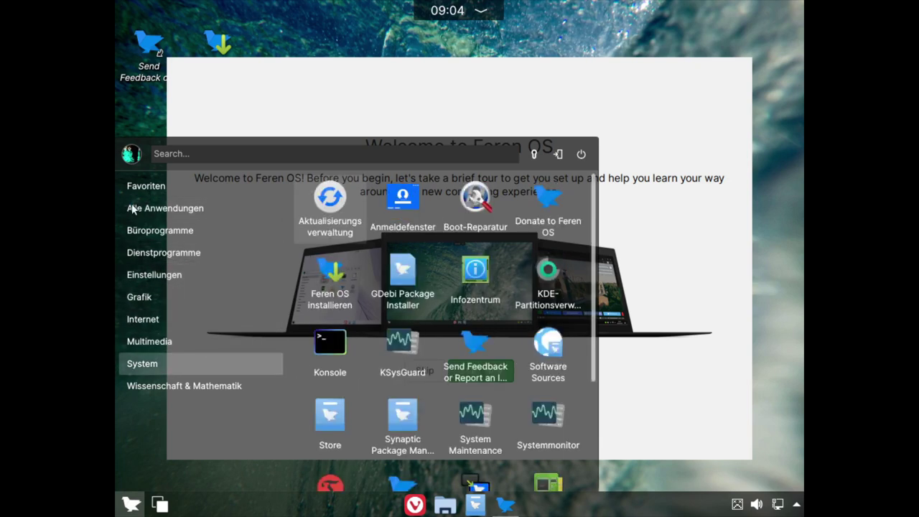
pyautogui.moveTo(239, 185)
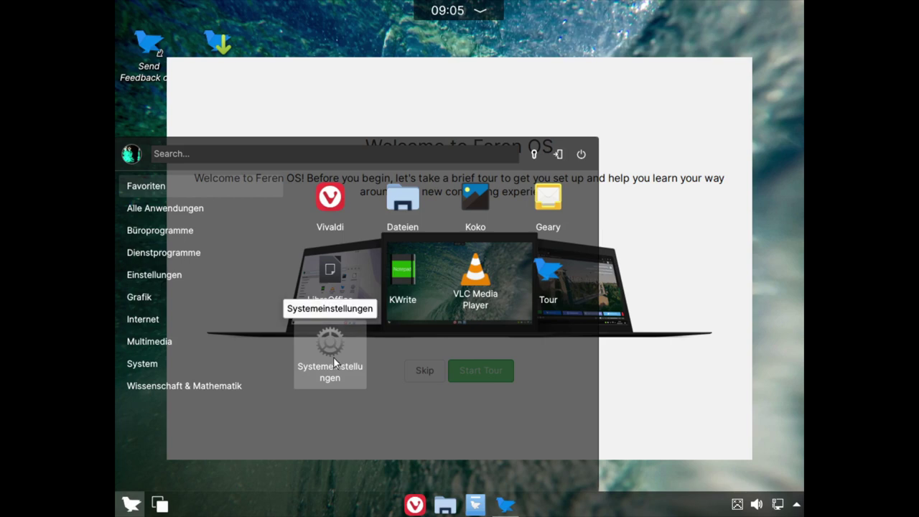
pyautogui.click(334, 361)
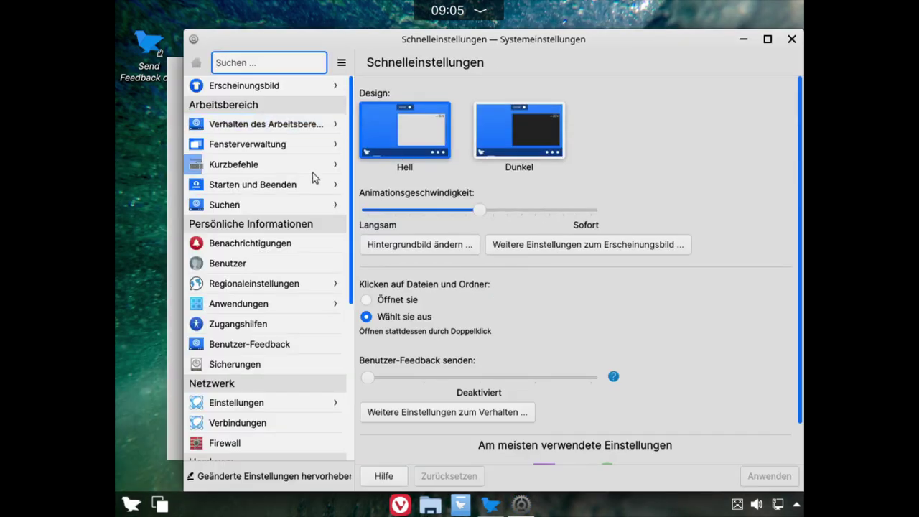
pyautogui.click(265, 402)
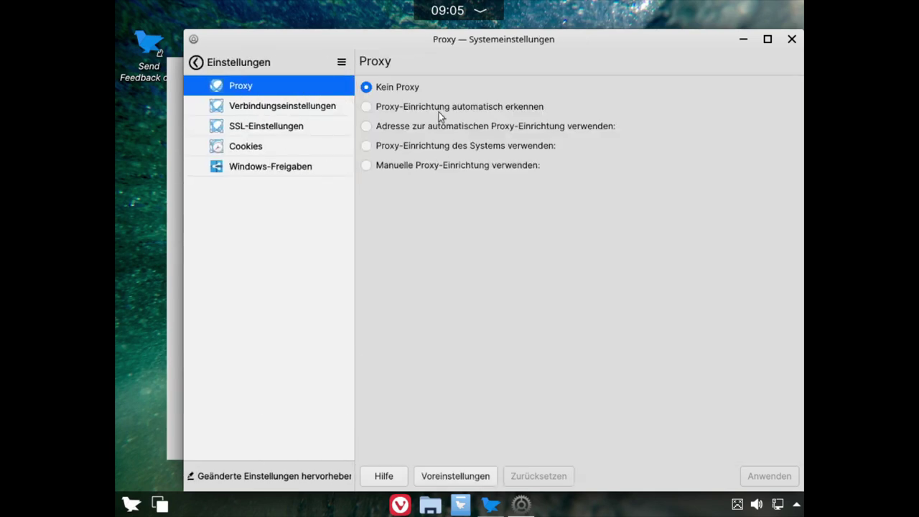
pyautogui.click(196, 63)
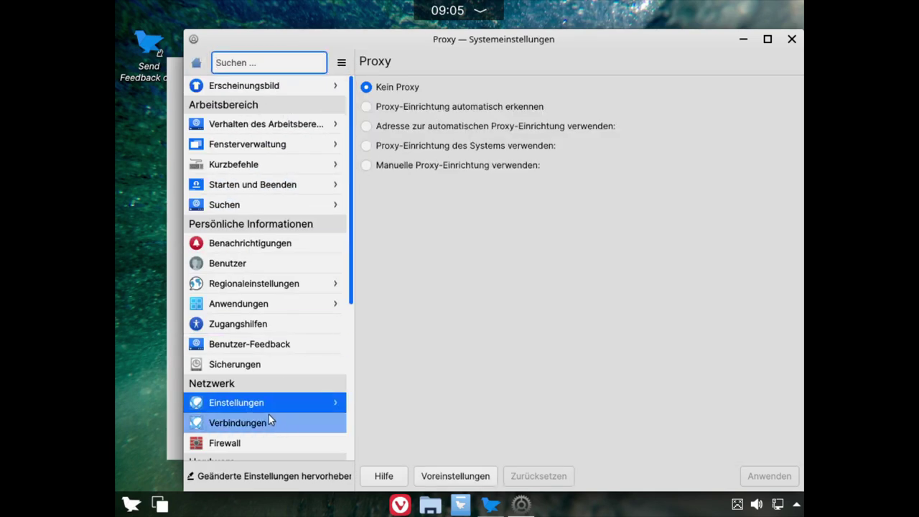
pyautogui.scroll(-3, 269, 414)
# Step: Set the Anzeige und Monitor resolution to 1920×1080 (16:9), keep it, and close settings
pyautogui.click(248, 389)
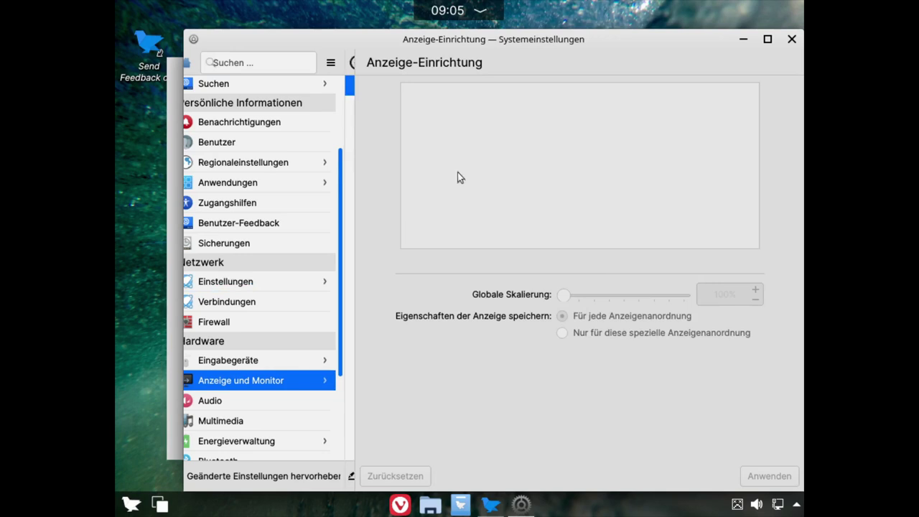
pyautogui.click(621, 275)
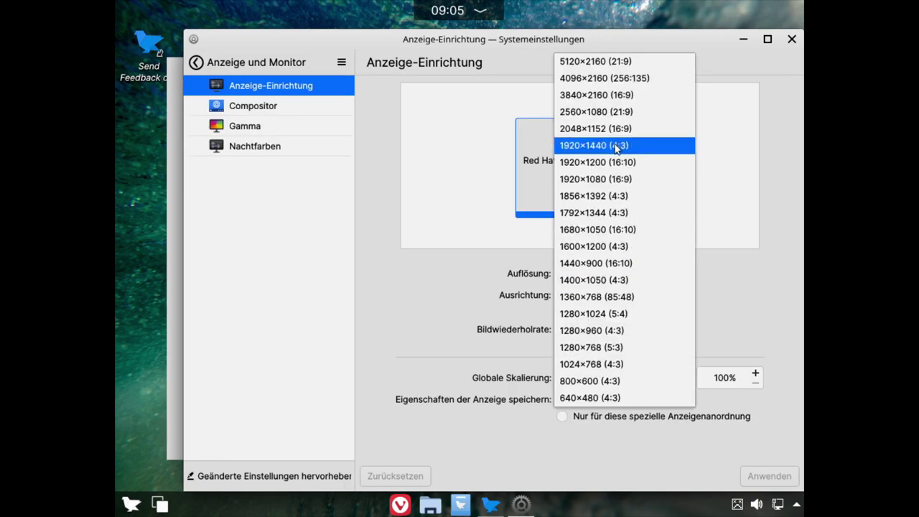
pyautogui.click(607, 180)
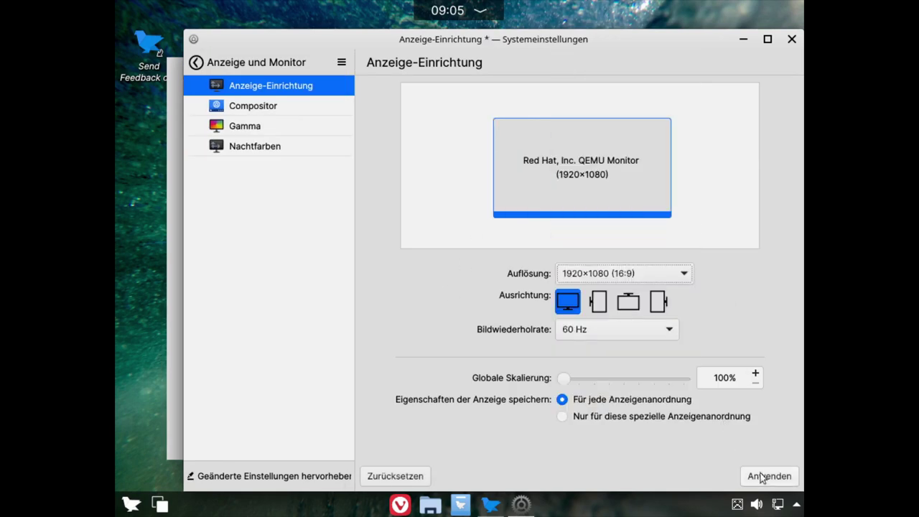
pyautogui.click(759, 476)
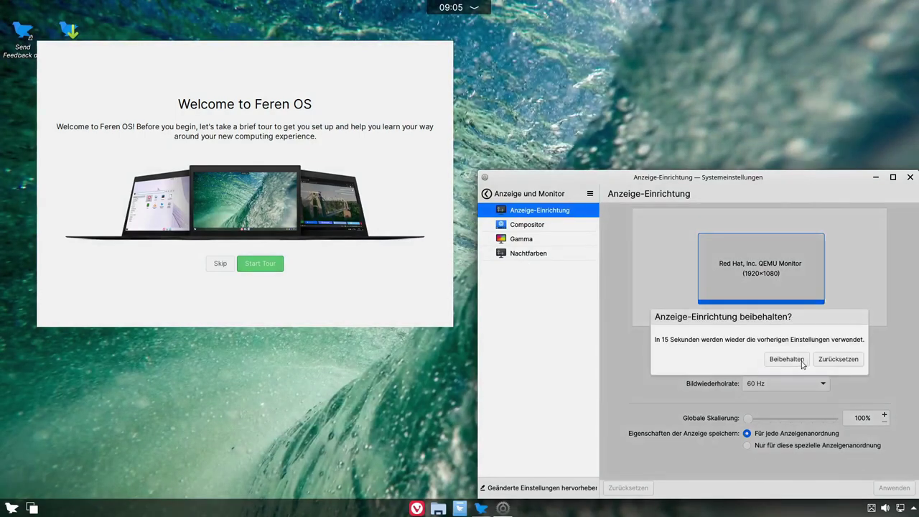
pyautogui.click(786, 359)
pyautogui.click(909, 176)
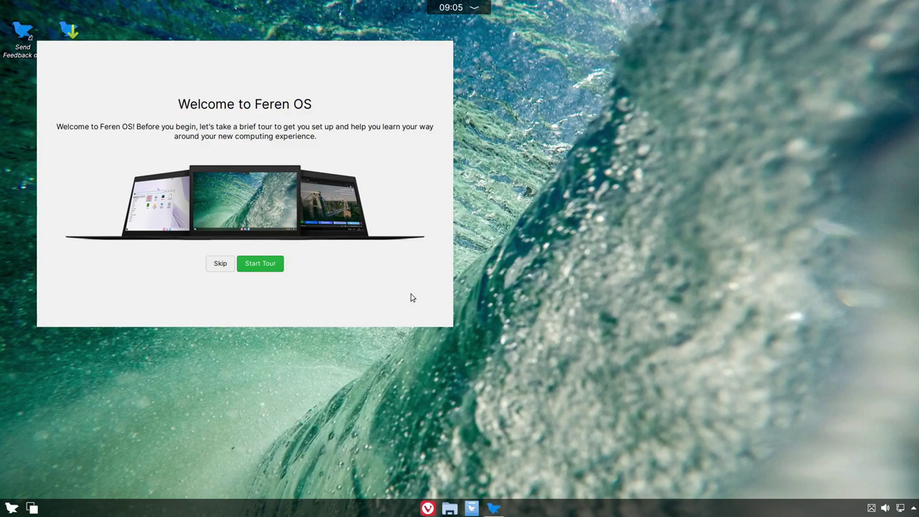
# Step: Start the Welcome Tour and advance to the virtual-machine changes page
pyautogui.click(260, 264)
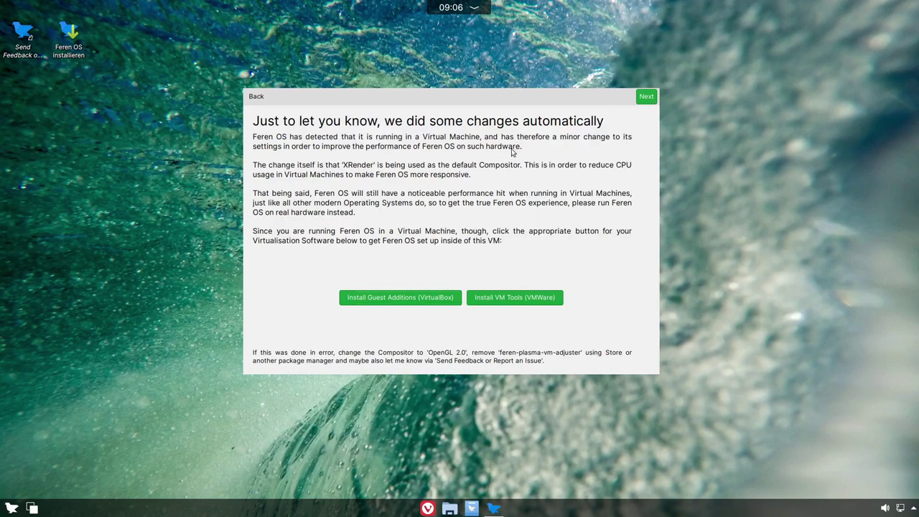
pyautogui.click(644, 97)
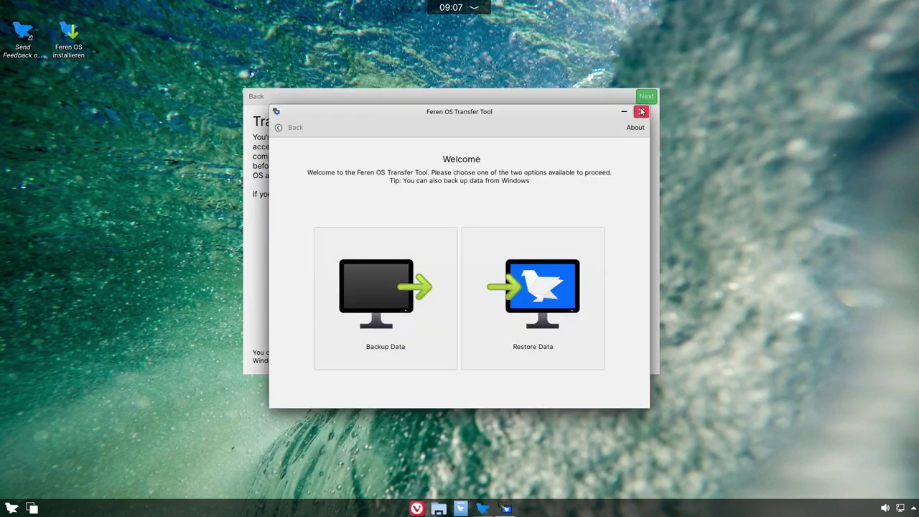
# Step: Close the Feren OS Transfer Tool window
pyautogui.click(641, 110)
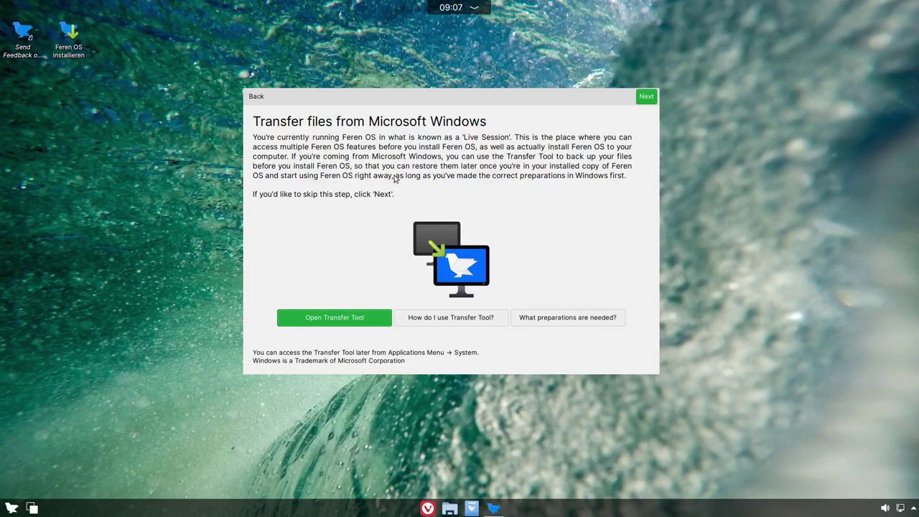
# Step: Skip past the Windows transfer page to the Start Installing Feren OS page
pyautogui.click(645, 99)
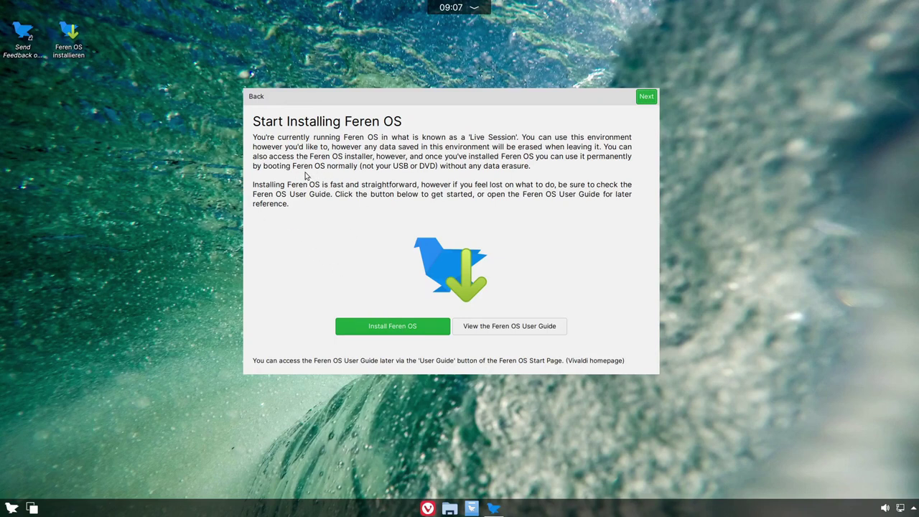
# Step: Advance past codecs and Desktop Mode through the menu, window, tray and search tutorials
pyautogui.click(645, 97)
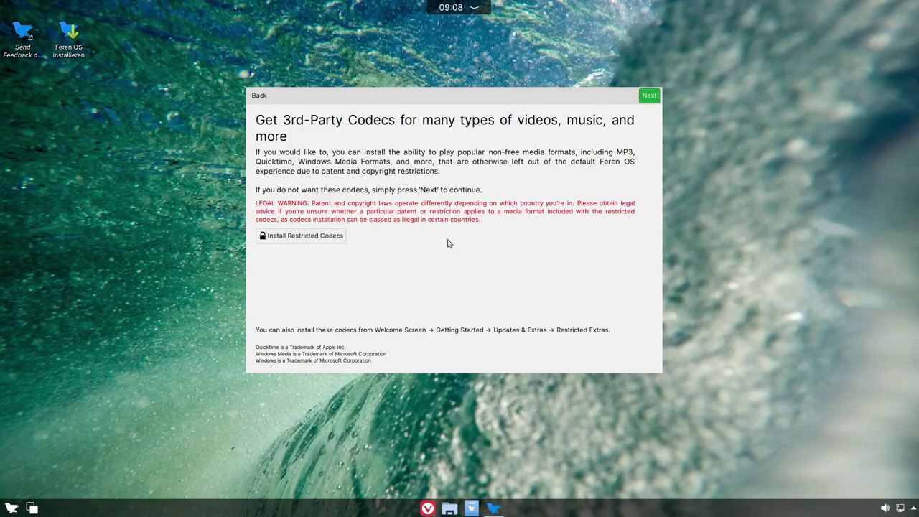
pyautogui.click(653, 96)
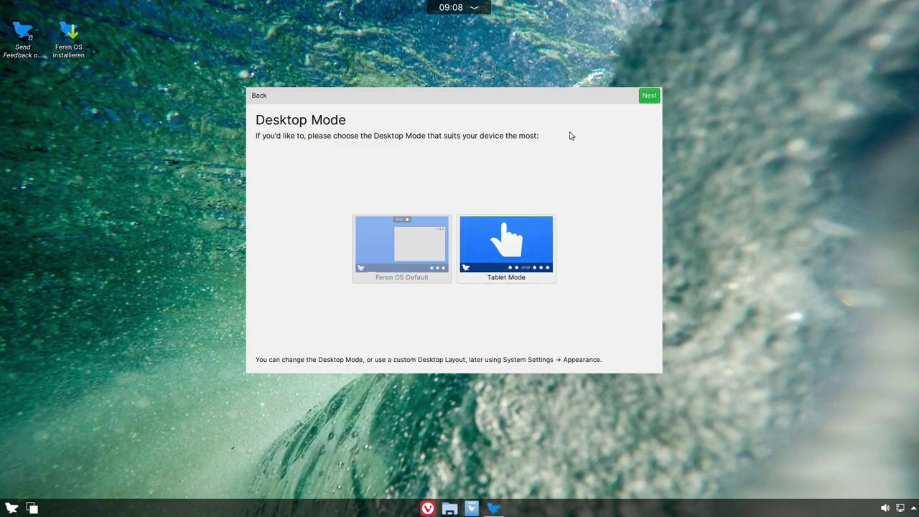
pyautogui.click(650, 97)
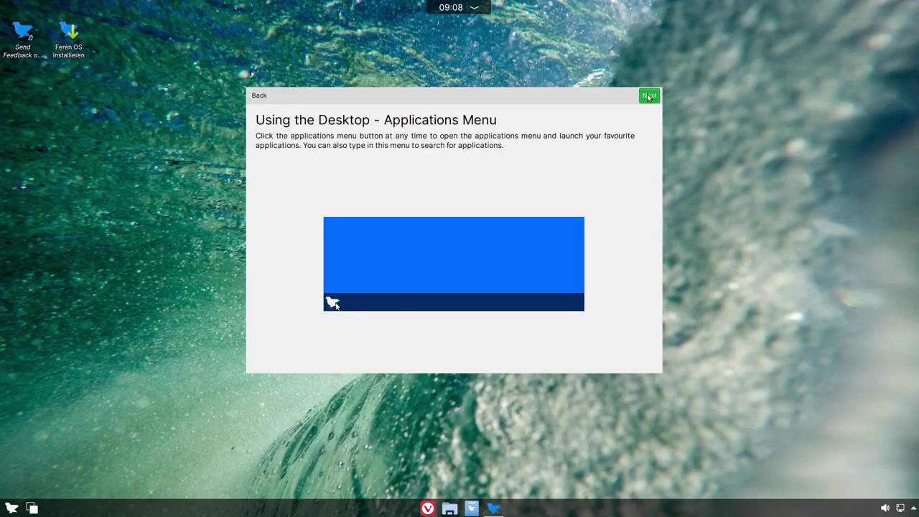
pyautogui.click(648, 96)
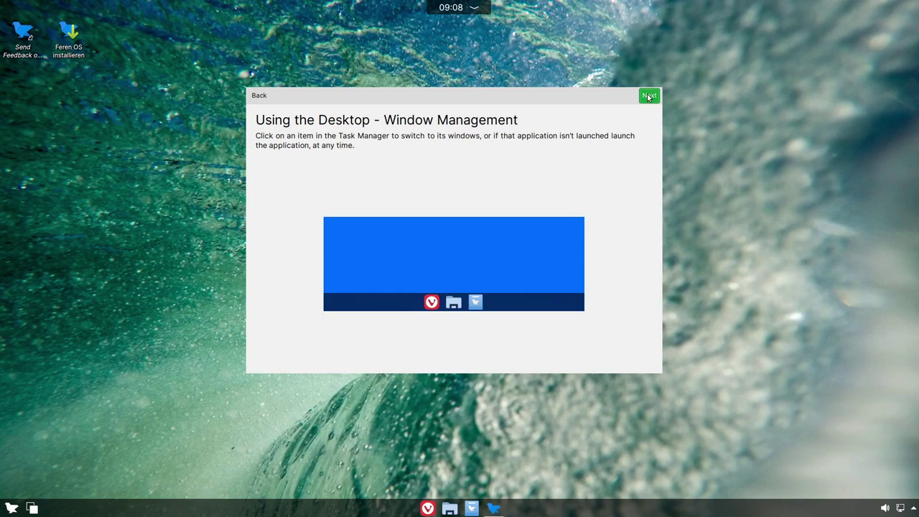
pyautogui.click(648, 96)
pyautogui.click(648, 96)
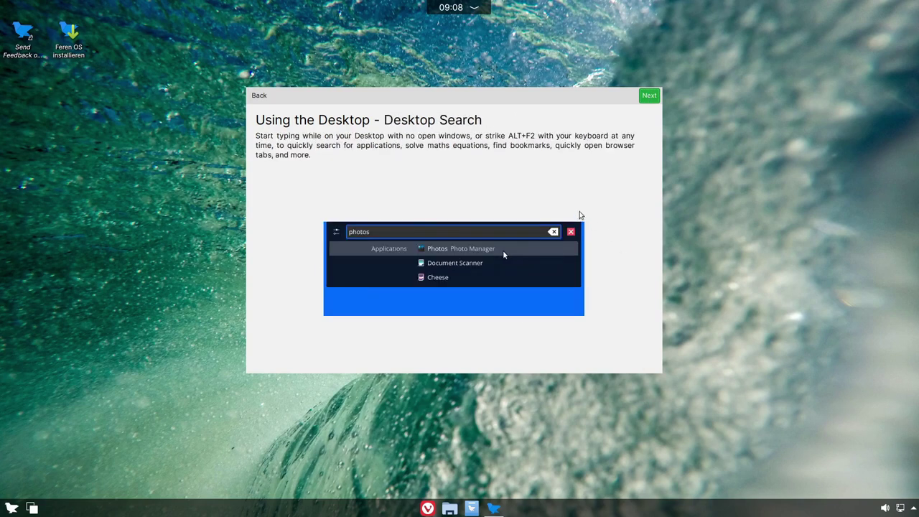
# Step: Continue through the Store and Theme Mode pages and finish the Welcome Tour
pyautogui.click(646, 100)
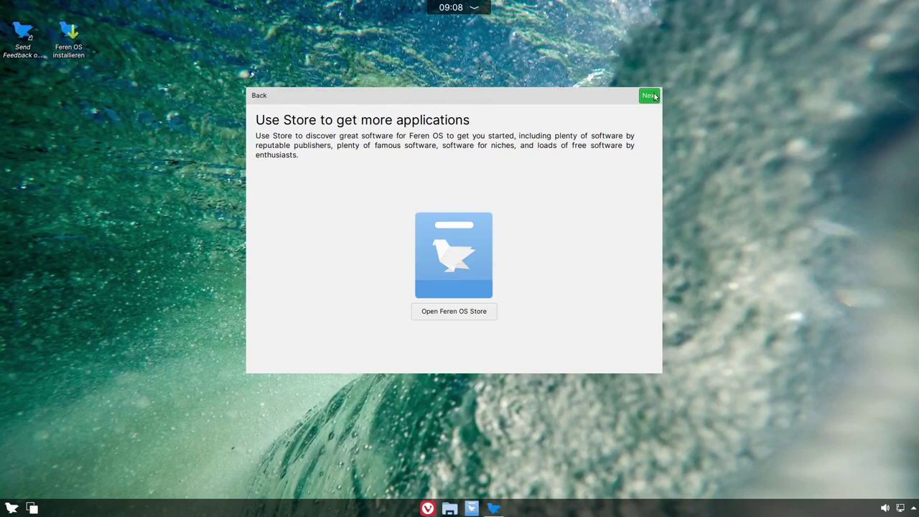
pyautogui.moveTo(654, 96)
pyautogui.mouseDown()
pyautogui.moveTo(641, 116)
pyautogui.moveTo(647, 112)
pyautogui.mouseUp()
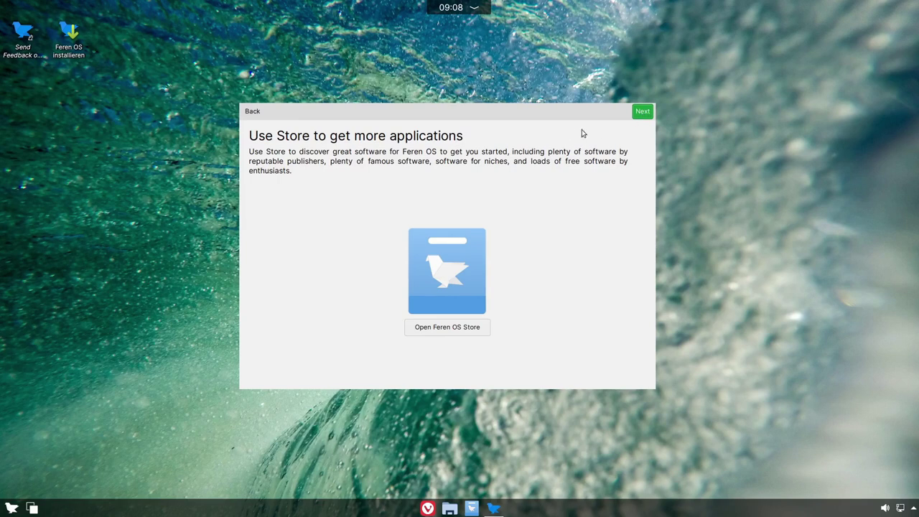
pyautogui.click(641, 113)
pyautogui.click(641, 110)
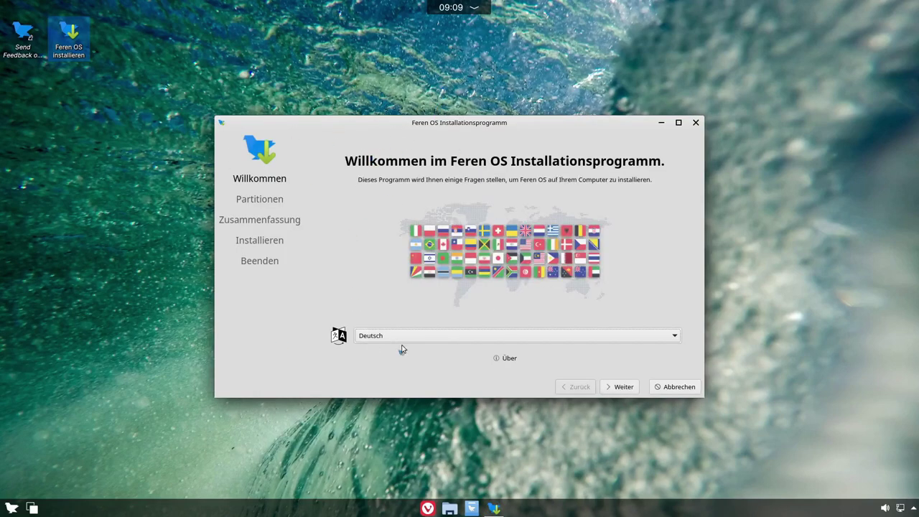
# Step: Choose 'Festplatte löschen' for the 50 GiB vda disk and continue to Zusammenfassung
pyautogui.click(622, 386)
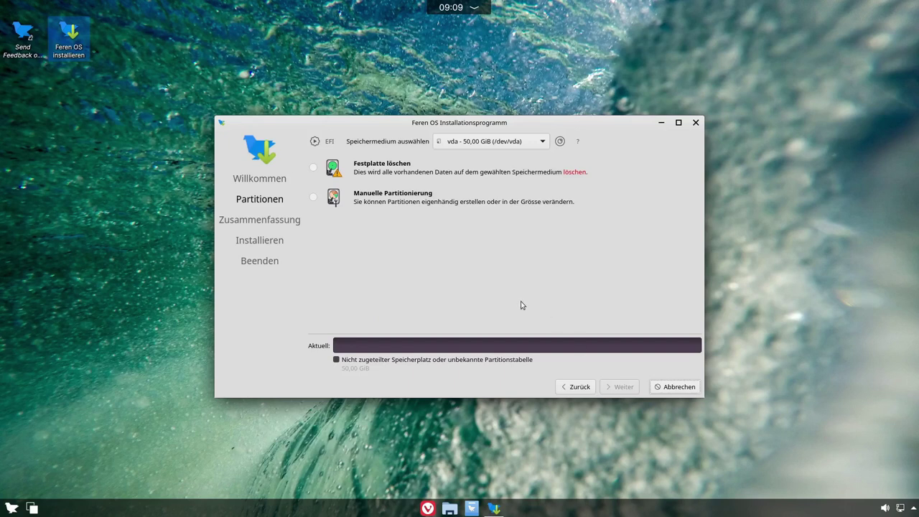
pyautogui.click(314, 168)
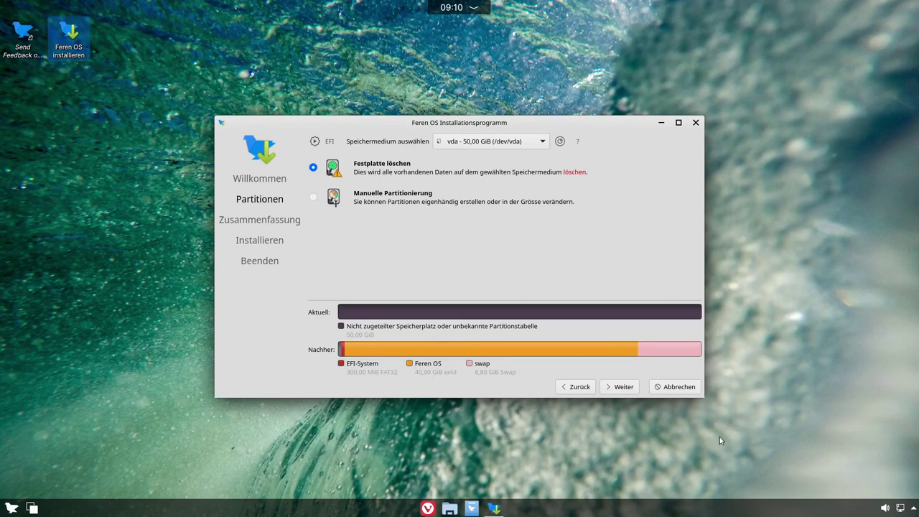
pyautogui.click(622, 388)
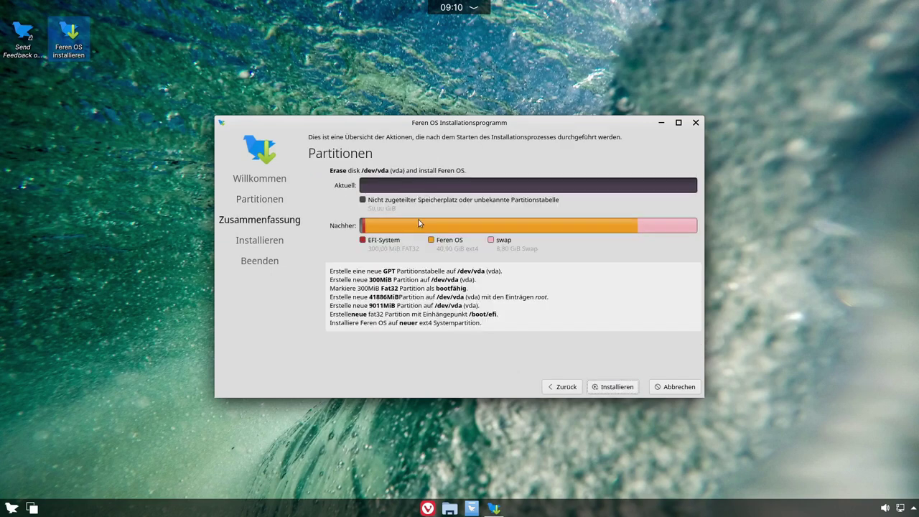
# Step: Begin the installation with Installieren and confirm with 'Jetzt installieren'
pyautogui.click(609, 386)
pyautogui.click(472, 267)
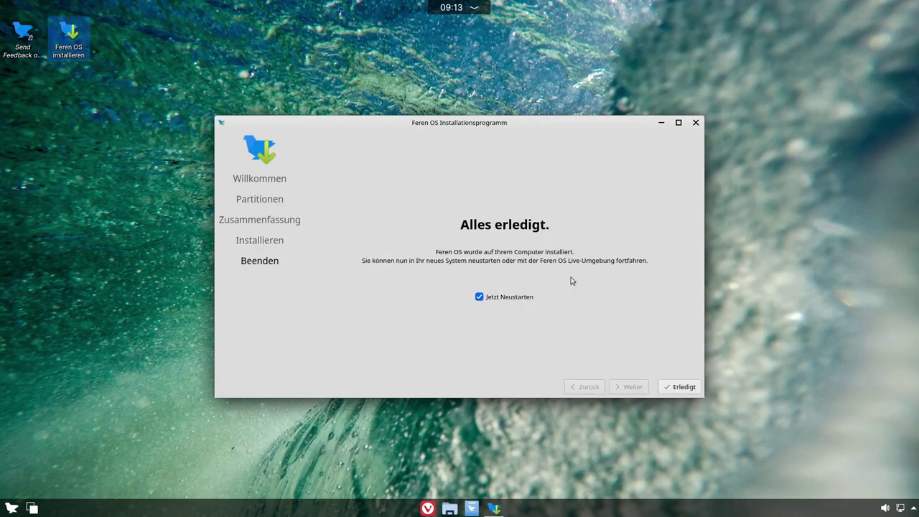
# Step: Finish with Erledigt, reboot past the installation-medium prompt, and show the VM full screen
pyautogui.click(679, 387)
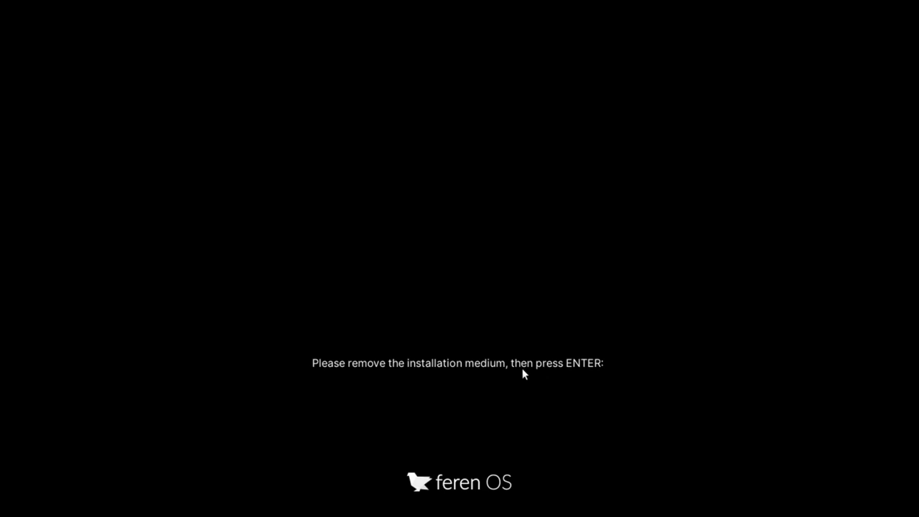
pyautogui.press('Return')
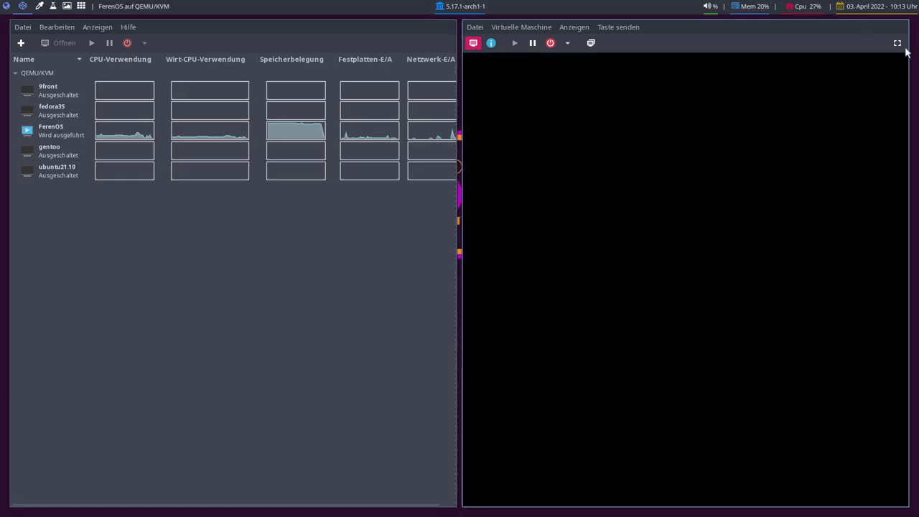
pyautogui.click(896, 42)
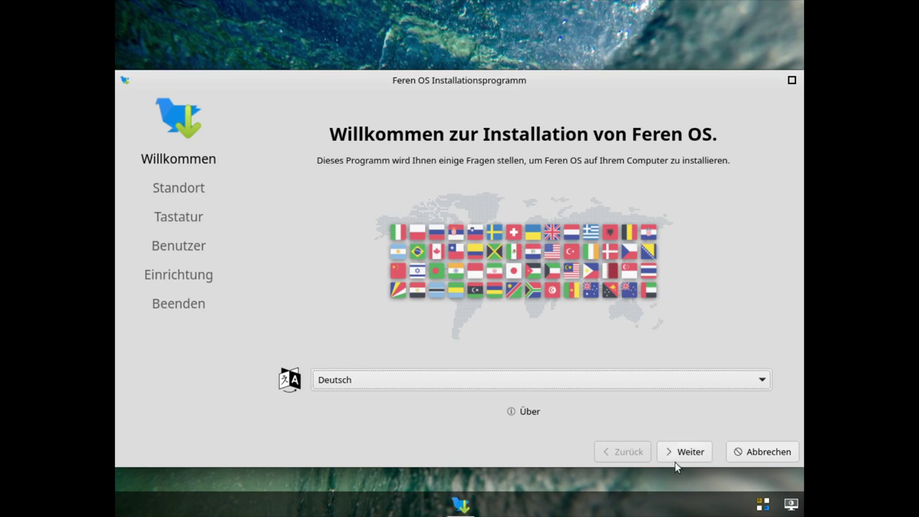
pyautogui.click(790, 506)
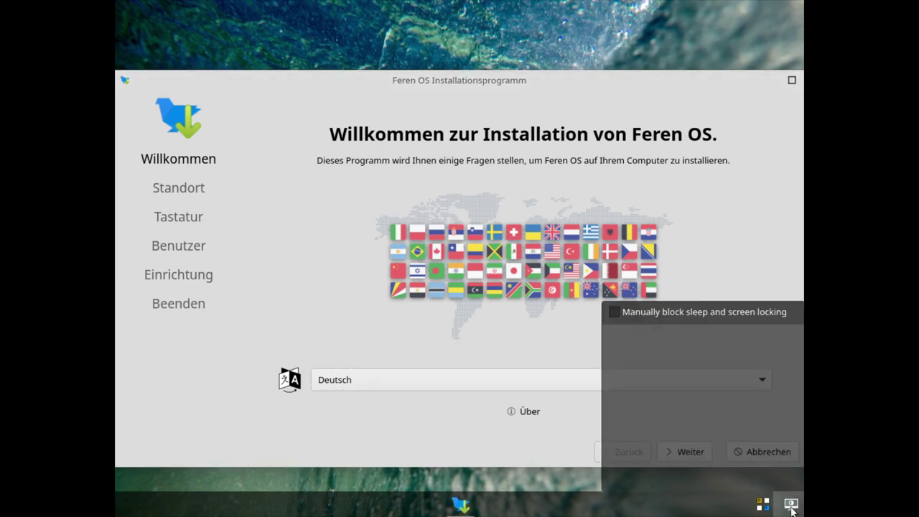
pyautogui.click(579, 489)
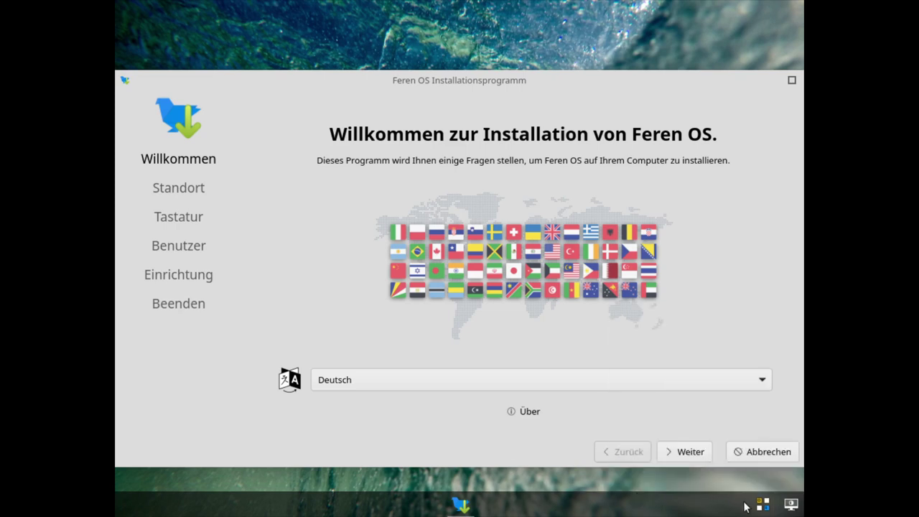
pyautogui.click(762, 504)
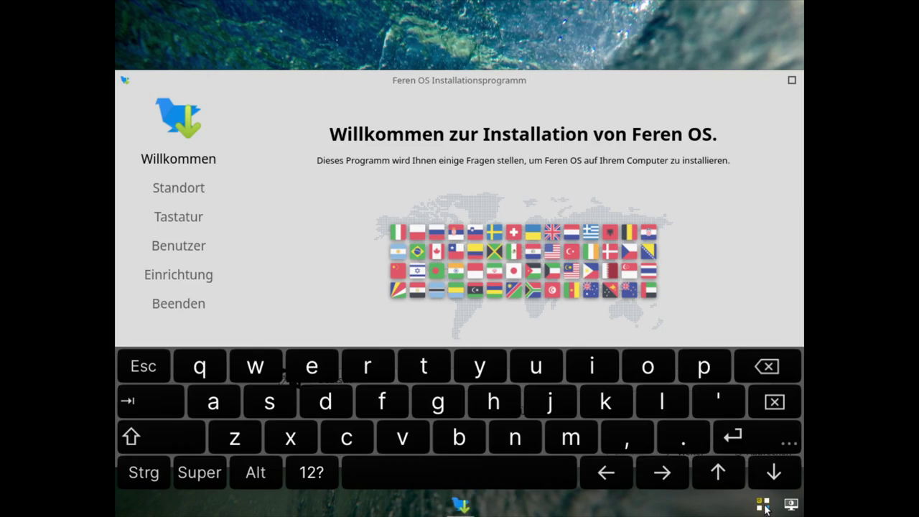
pyautogui.click(763, 504)
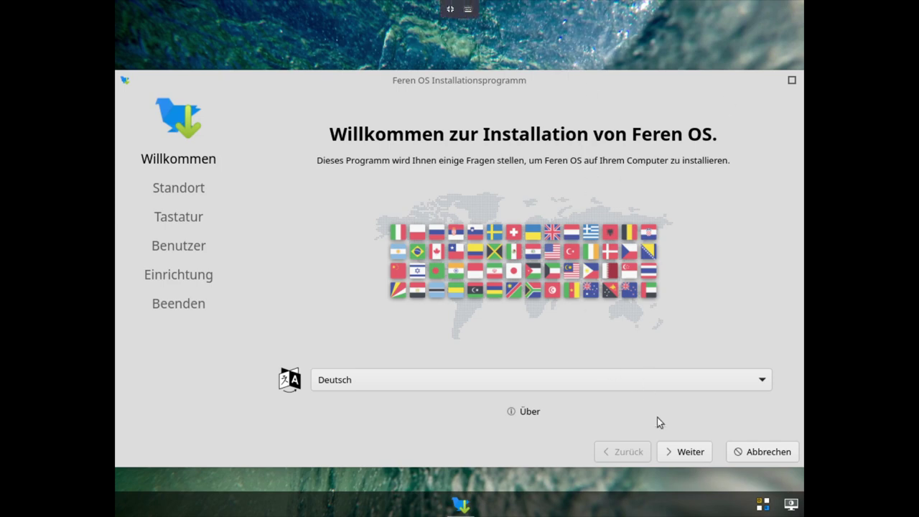
pyautogui.click(693, 454)
# Step: Set the timezone to Europe/Berlin, accept the German Standard keyboard layout, and continue
pyautogui.click(690, 453)
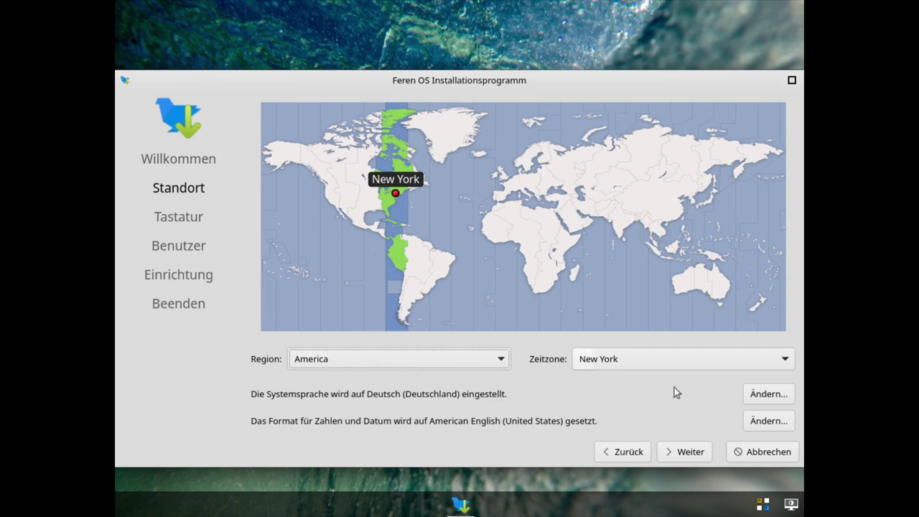
pyautogui.click(523, 180)
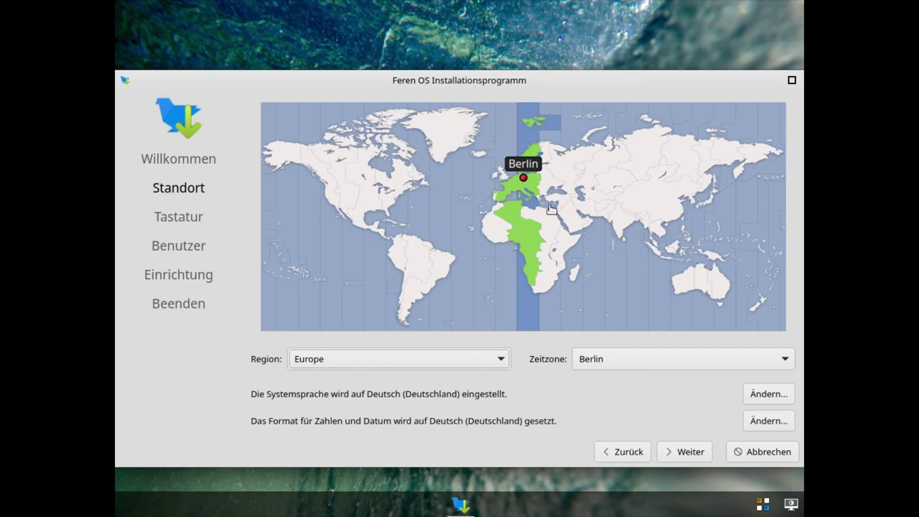
pyautogui.click(678, 450)
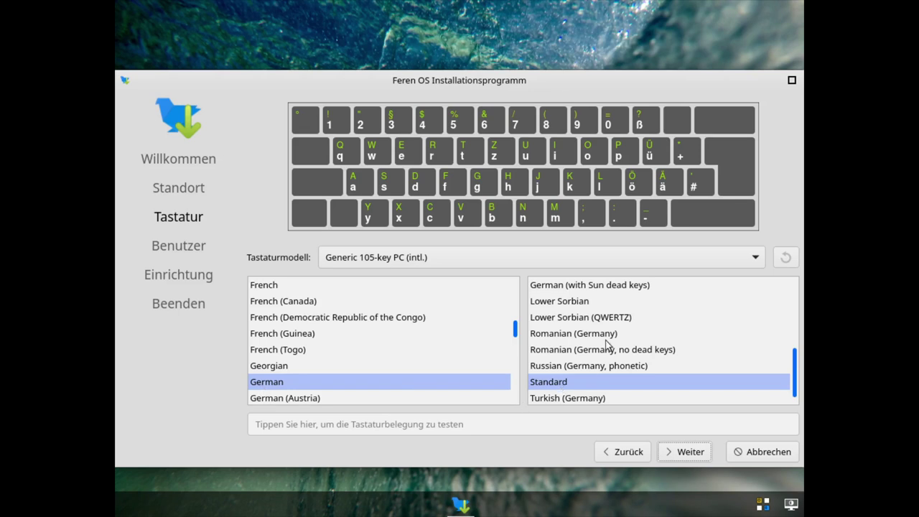
pyautogui.scroll(5, 610, 344)
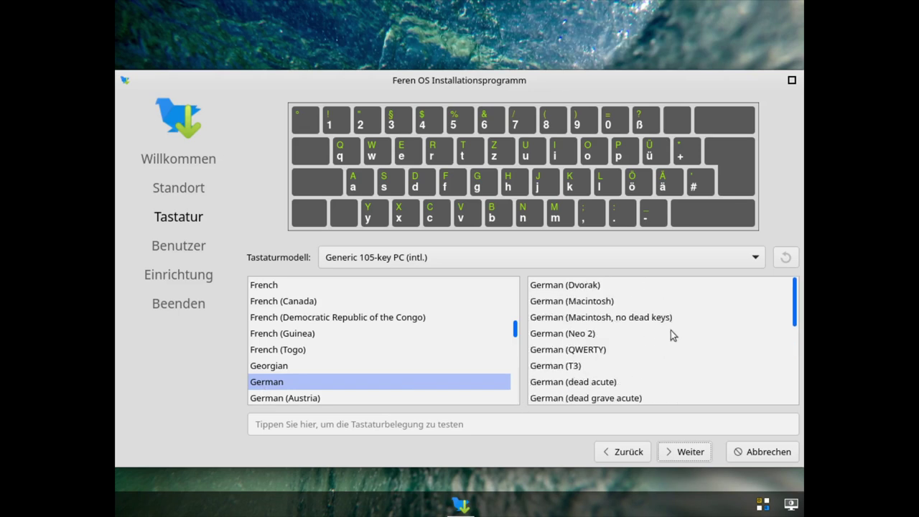
pyautogui.scroll(-8, 671, 334)
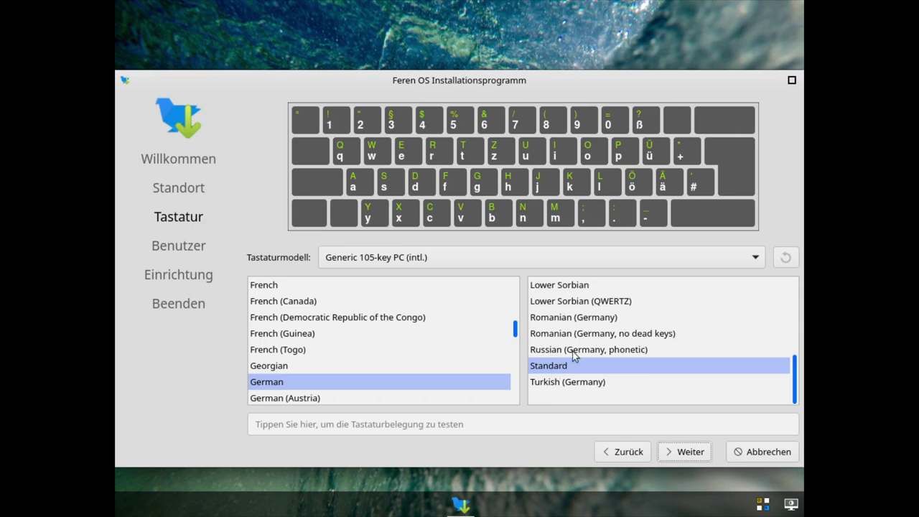
pyautogui.click(682, 452)
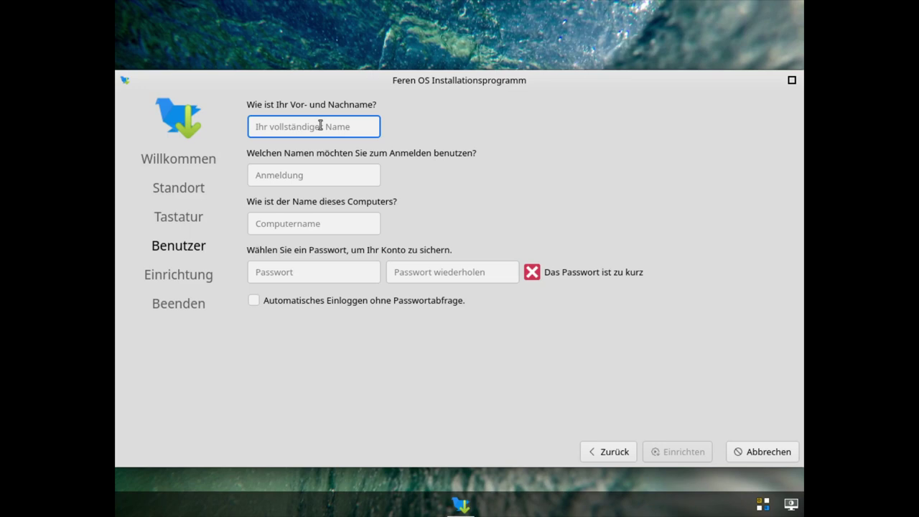
# Step: Enter the user's name and login, name the computer FerenOS, set the password, and start installing
pyautogui.press('Tab')
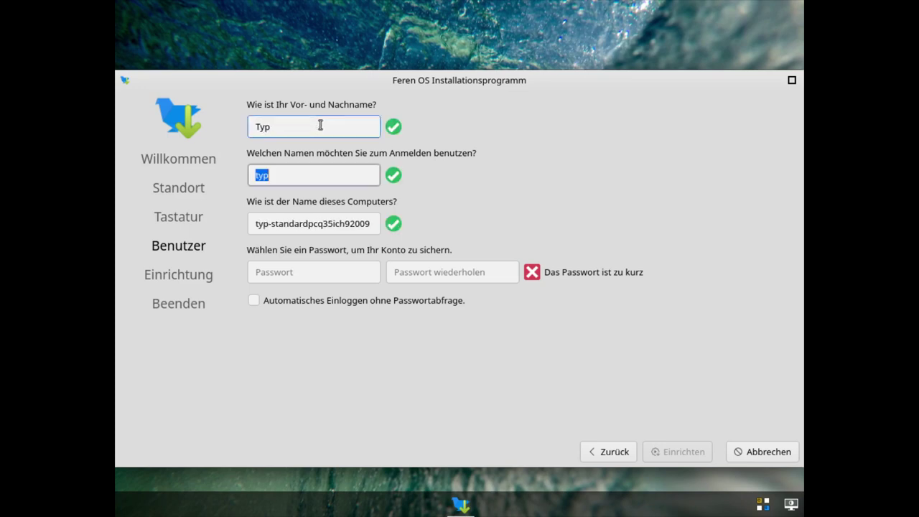
pyautogui.press('Tab')
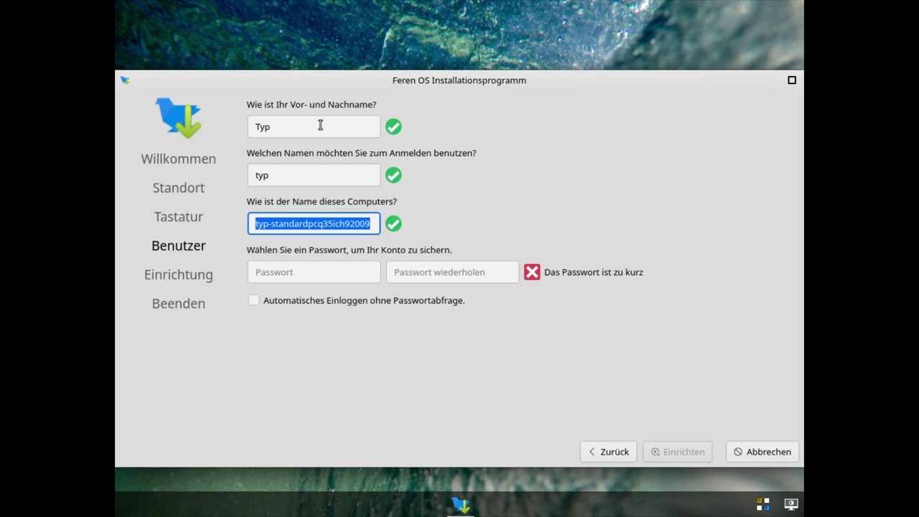
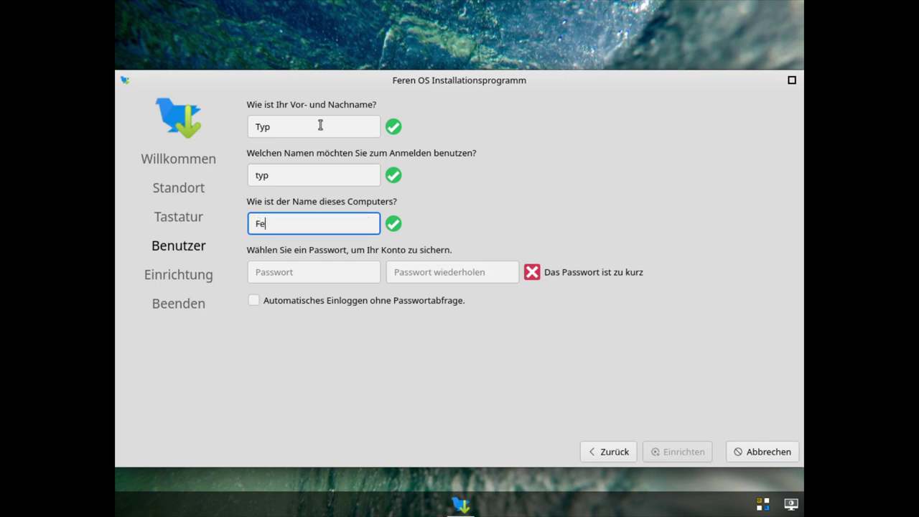
pyautogui.press('Tab')
pyautogui.press('Tab')
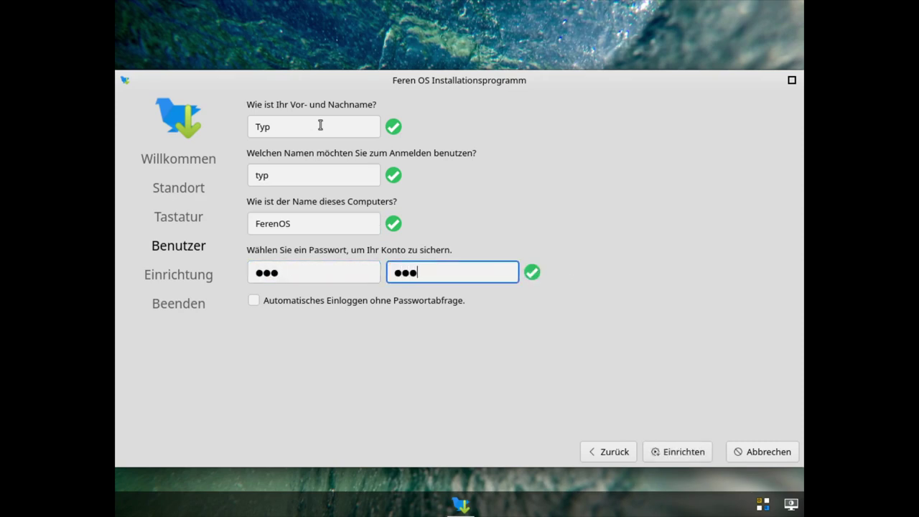
pyautogui.click(655, 453)
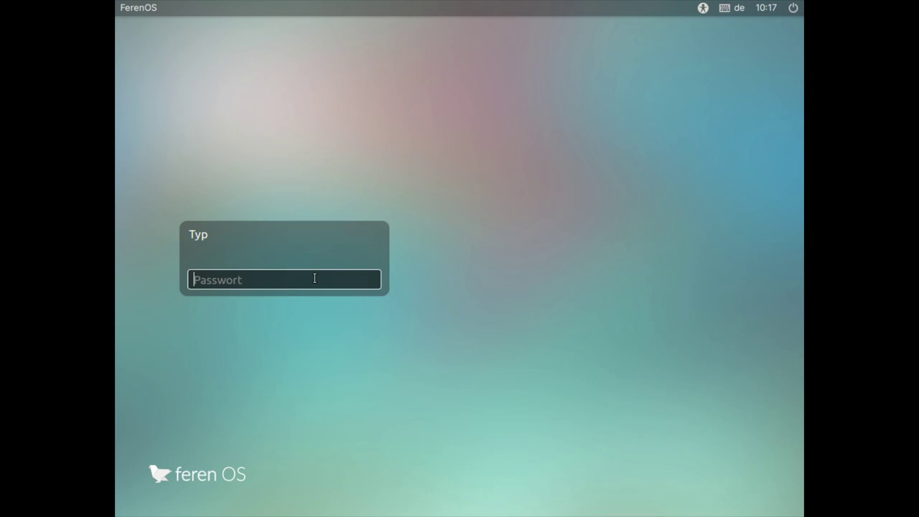
# Step: Log in to the new account with its password to reach the desktop
pyautogui.write('***')
pyautogui.press('Return')
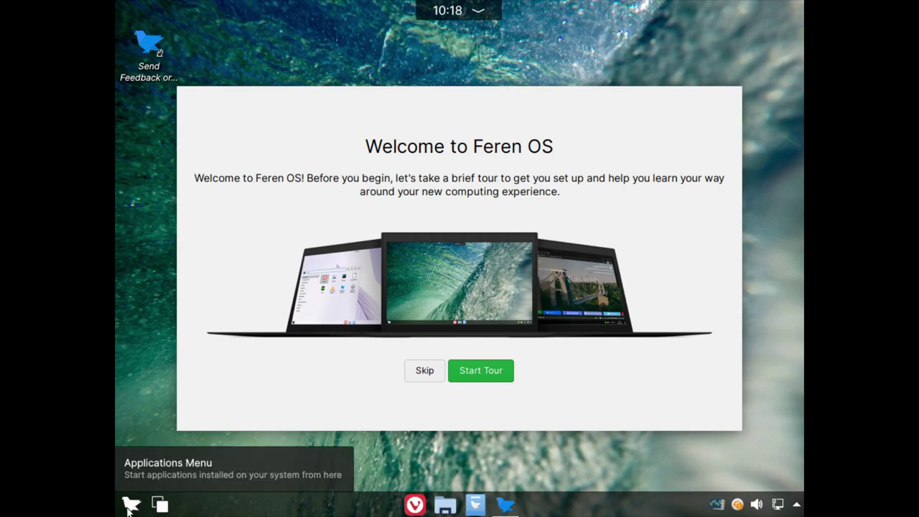
pyautogui.click(135, 506)
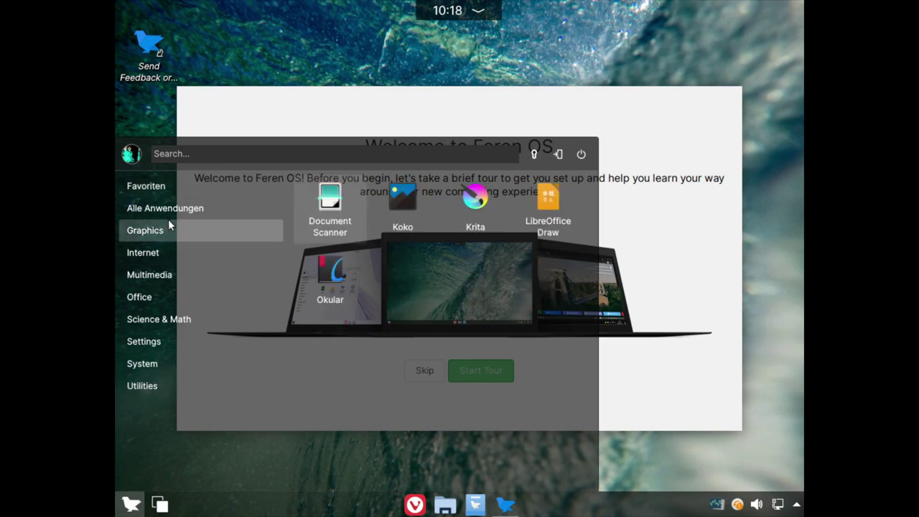
# Step: Launch System Settings from the Applications Menu's Settings category
pyautogui.moveTo(166, 259)
pyautogui.moveTo(150, 212)
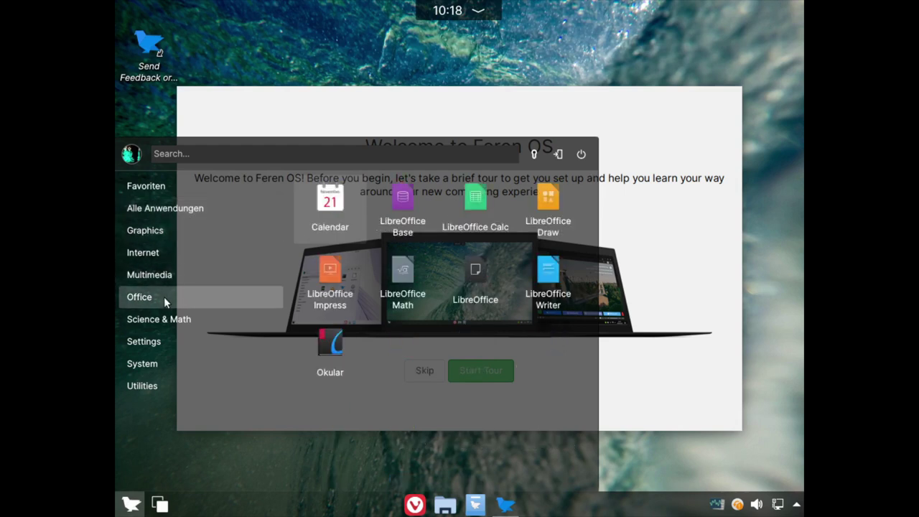
pyautogui.moveTo(149, 344)
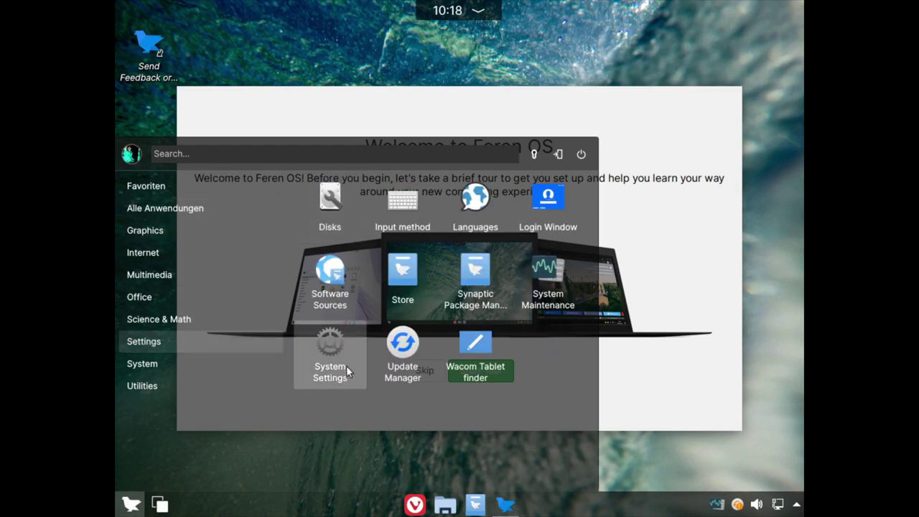
pyautogui.moveTo(146, 300)
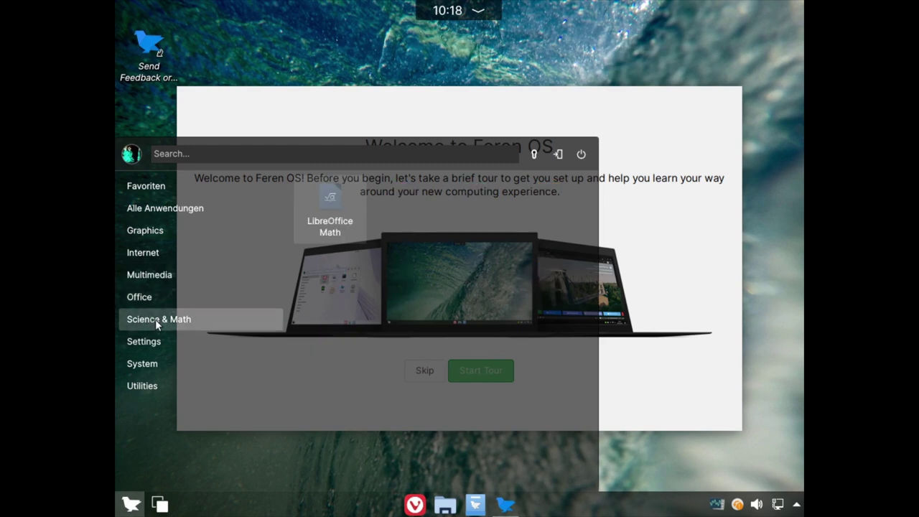
pyautogui.moveTo(140, 364)
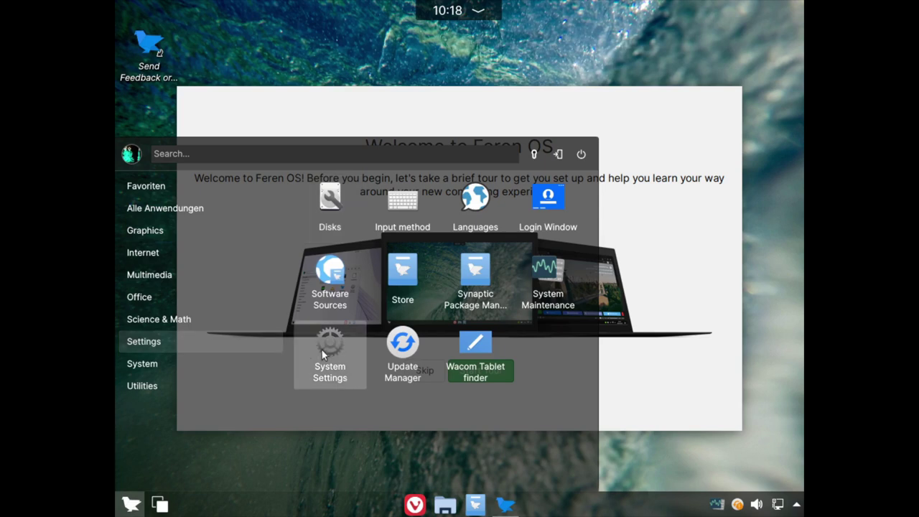
pyautogui.click(322, 347)
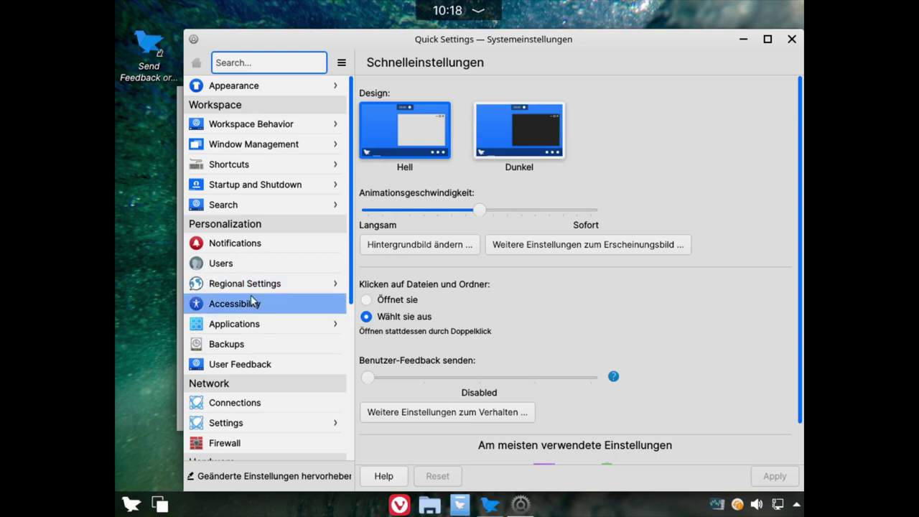
# Step: Set the display resolution to 1920×1080 (16:9), apply and keep it
pyautogui.scroll(-4, 244, 253)
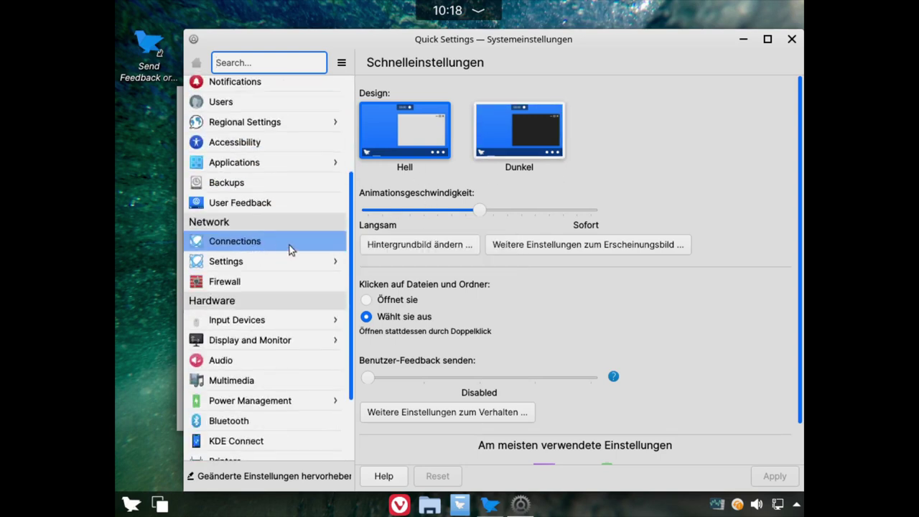
pyautogui.scroll(-2, 289, 245)
pyautogui.click(280, 259)
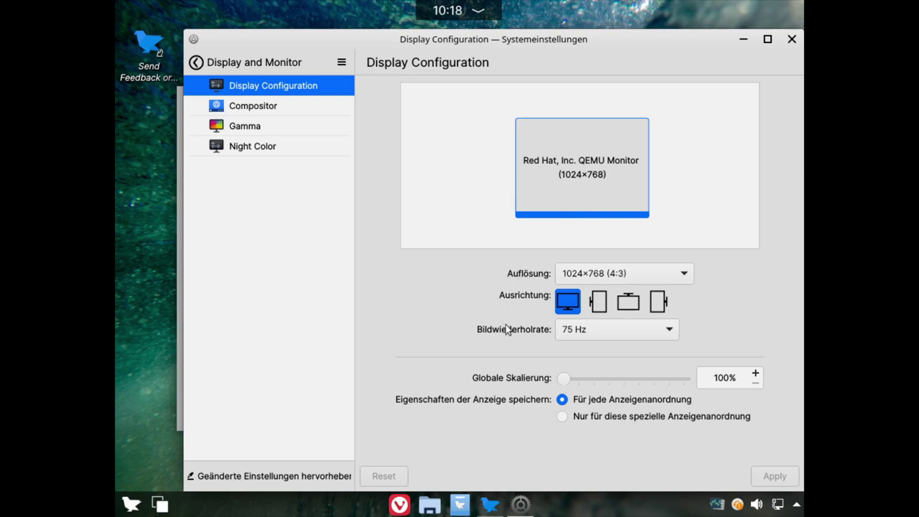
pyautogui.click(628, 273)
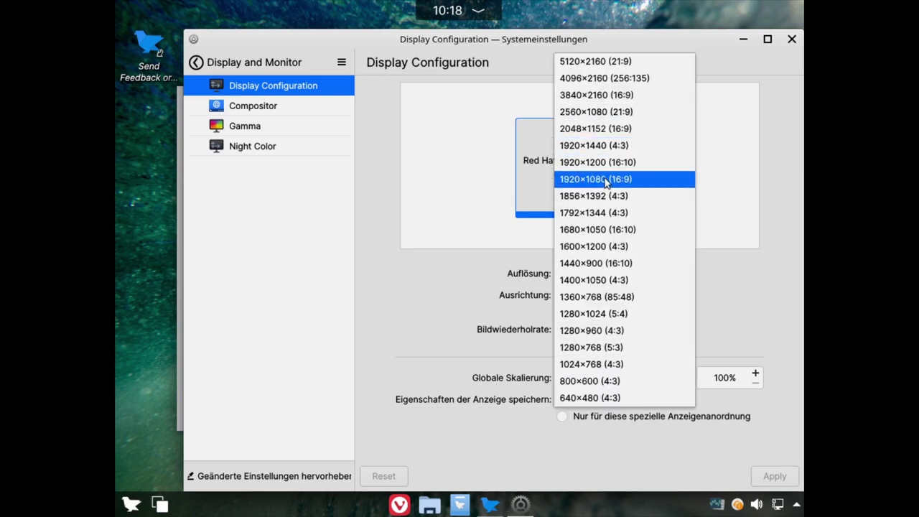
pyautogui.click(639, 179)
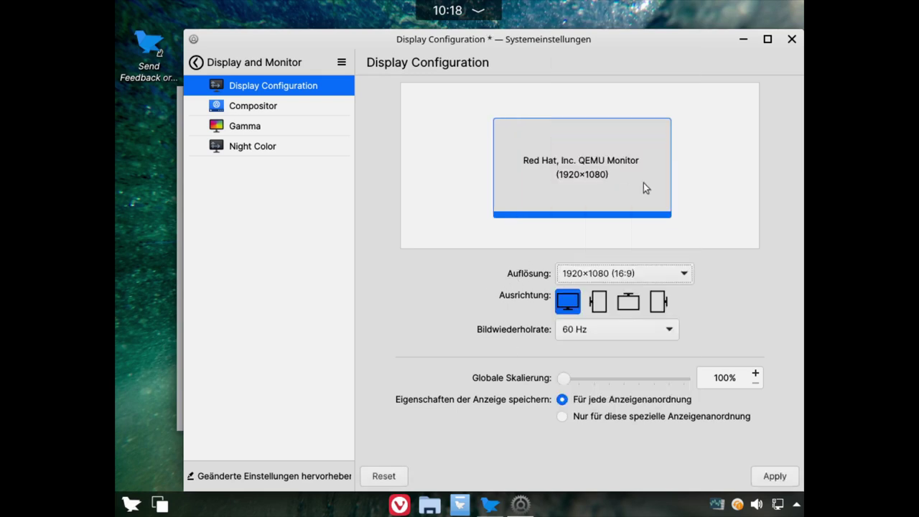
pyautogui.click(772, 477)
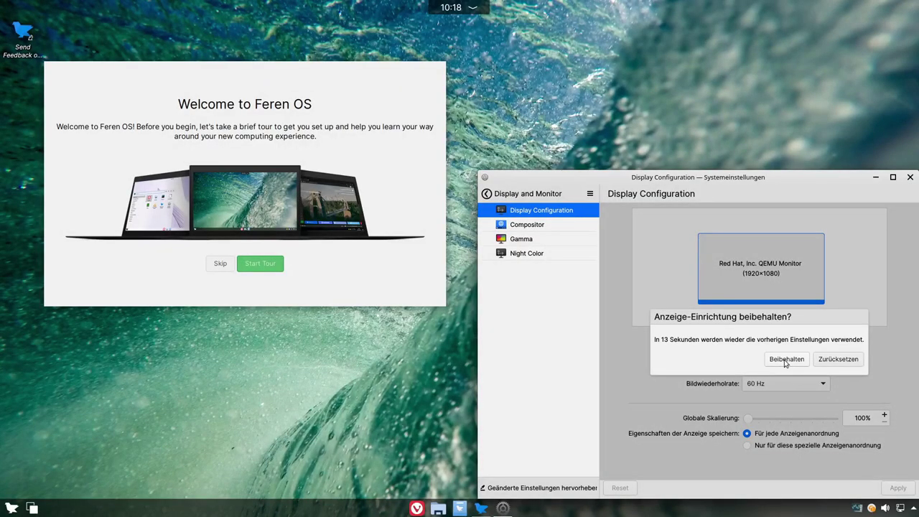
pyautogui.click(785, 361)
pyautogui.moveTo(741, 184); pyautogui.dragTo(695, 130)
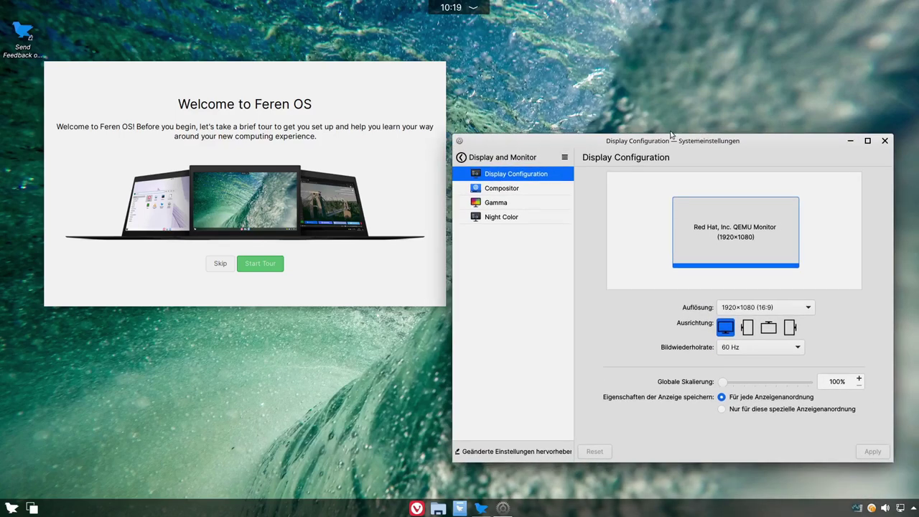
pyautogui.click(461, 157)
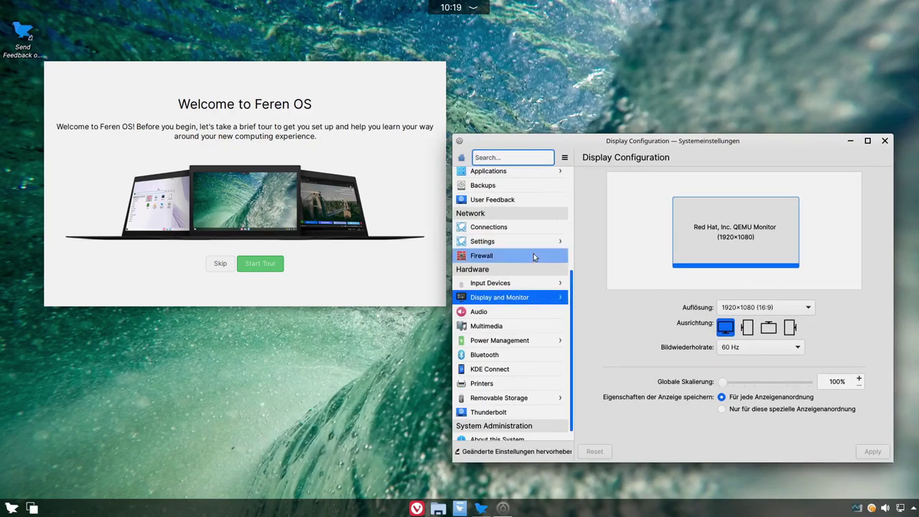
pyautogui.scroll(3, 547, 234)
pyautogui.scroll(2, 546, 234)
# Step: Add Deutsch as the default language and remove American English in Regional Settings
pyautogui.click(508, 285)
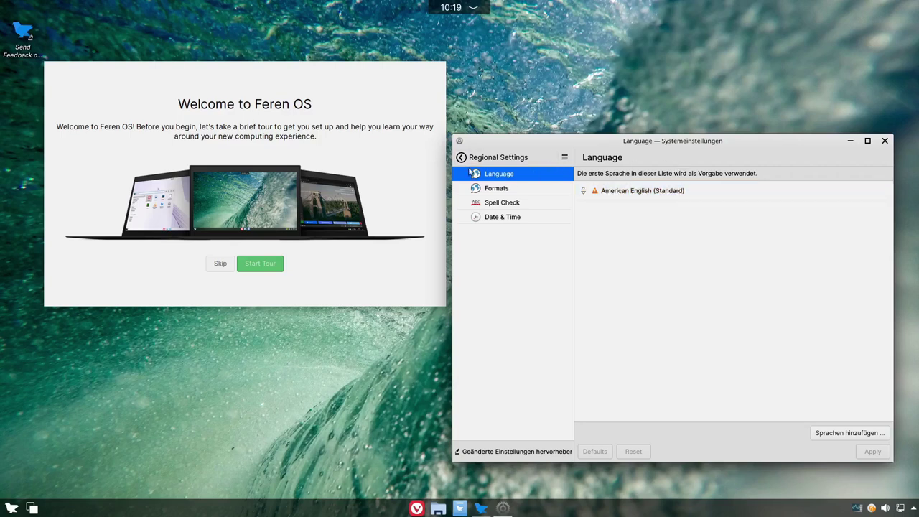
pyautogui.click(826, 432)
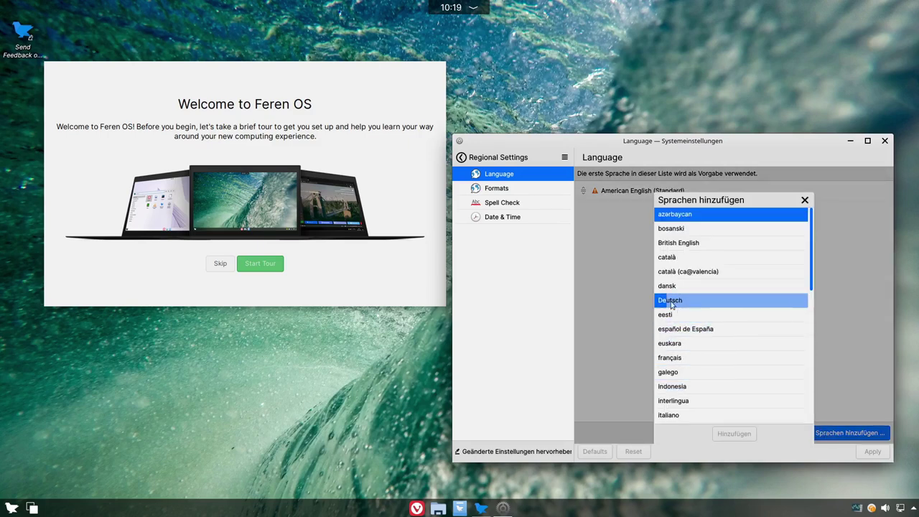
pyautogui.click(707, 300)
pyautogui.click(734, 433)
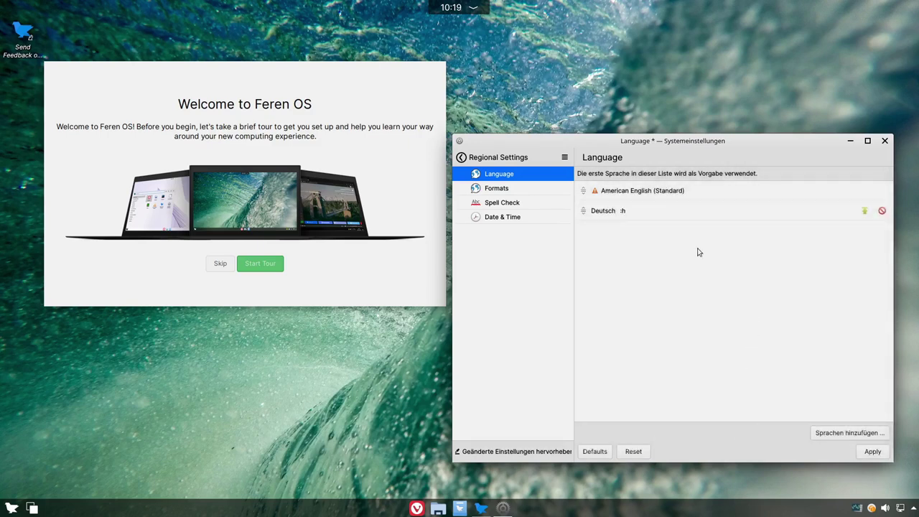
pyautogui.click(864, 210)
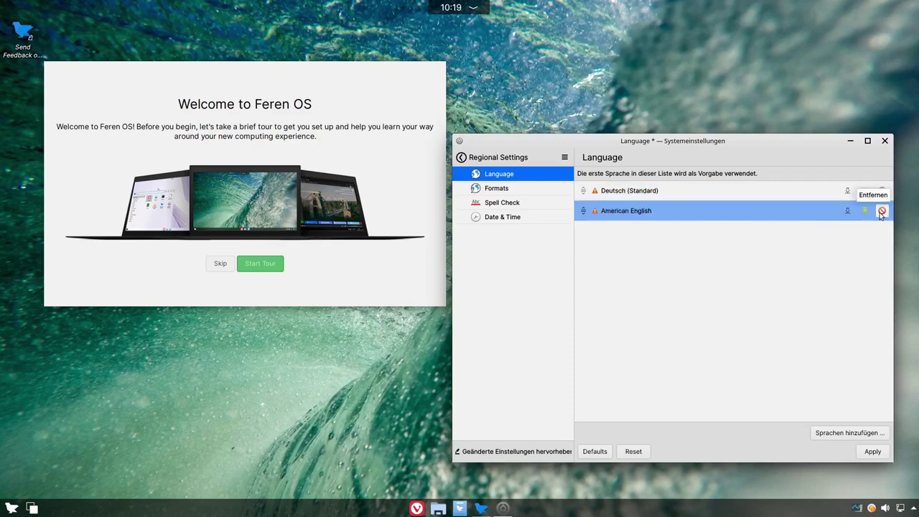
pyautogui.click(880, 212)
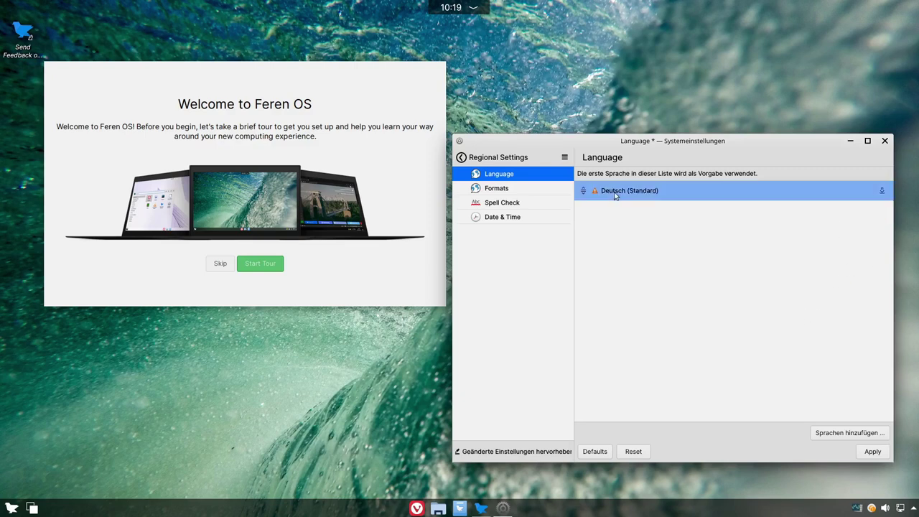
# Step: Install the Deutsch translations with the administrator password, apply, and close the window
pyautogui.moveTo(594, 192)
pyautogui.click(881, 190)
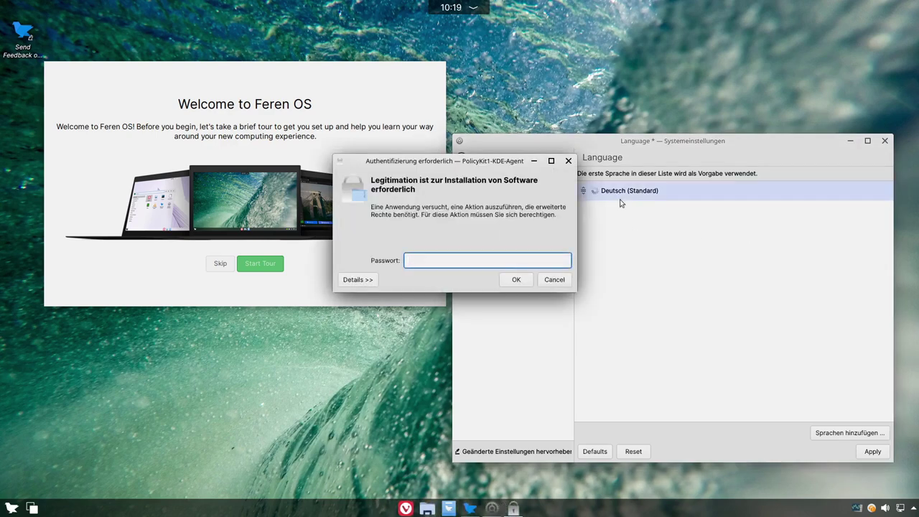
pyautogui.write('••')
pyautogui.click(516, 279)
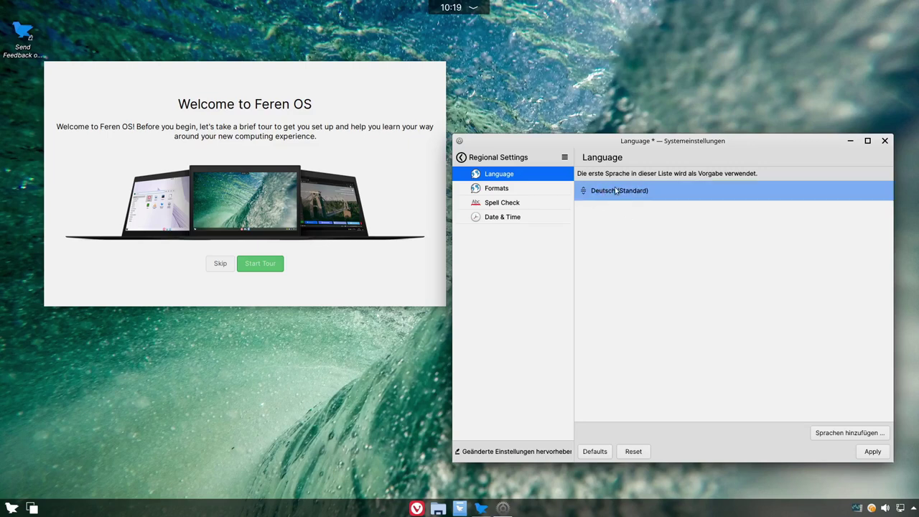
pyautogui.click(871, 451)
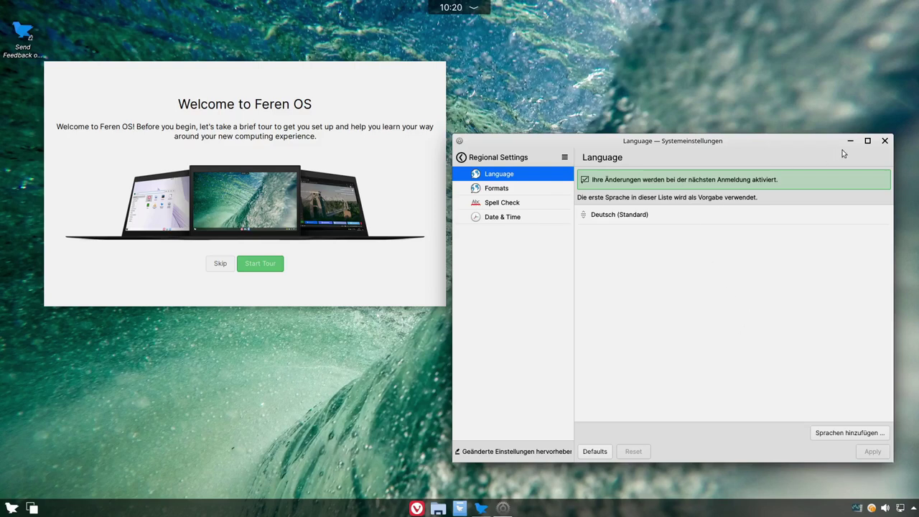
pyautogui.click(882, 142)
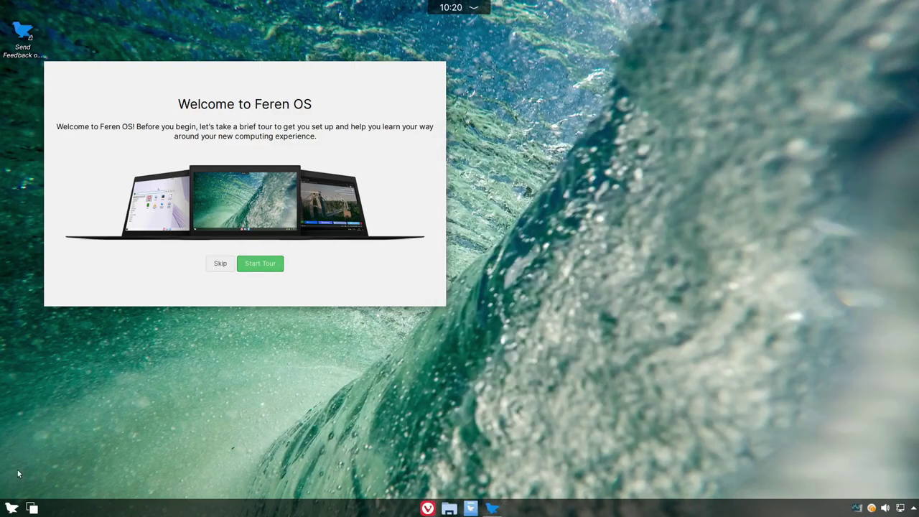
# Step: Log out of the session and log back in with the account password
pyautogui.click(12, 508)
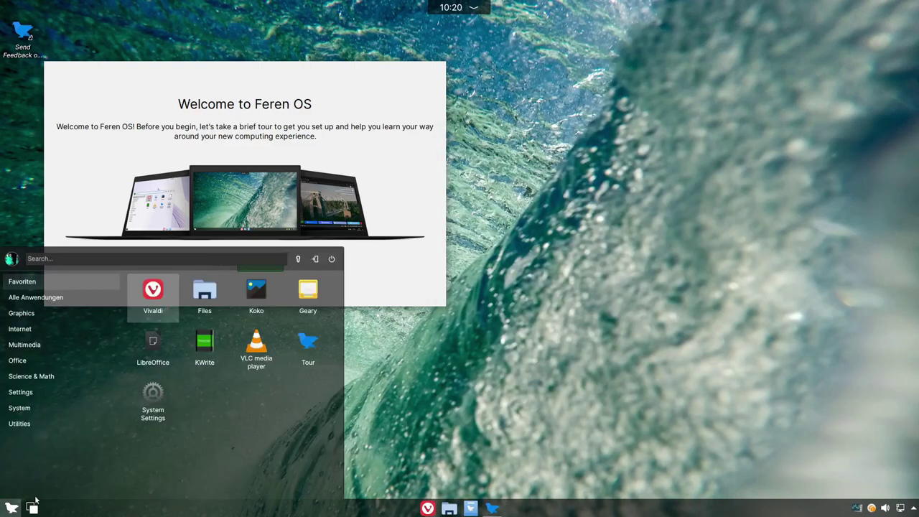
pyautogui.click(317, 261)
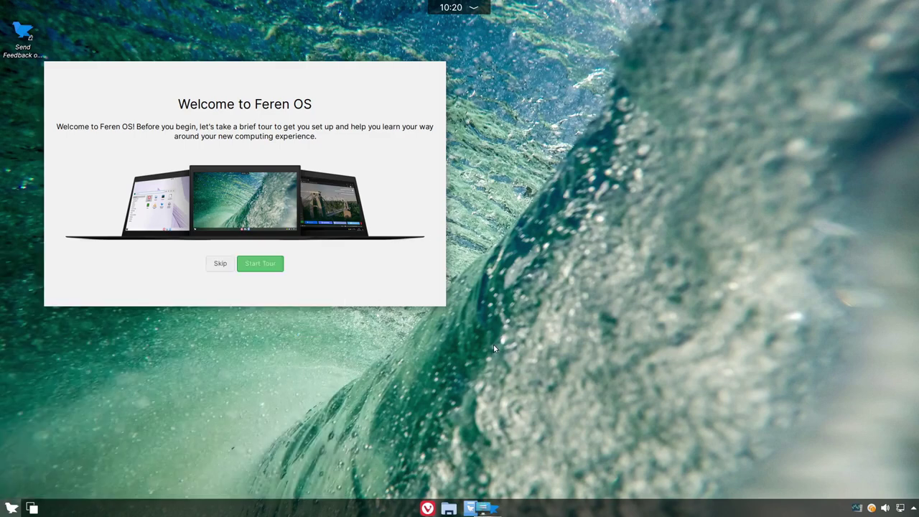
pyautogui.click(511, 326)
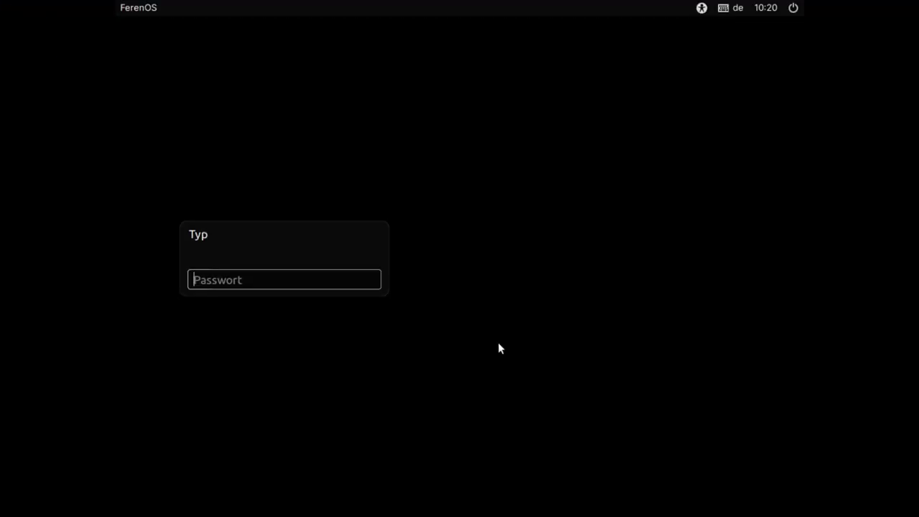
pyautogui.write('****')
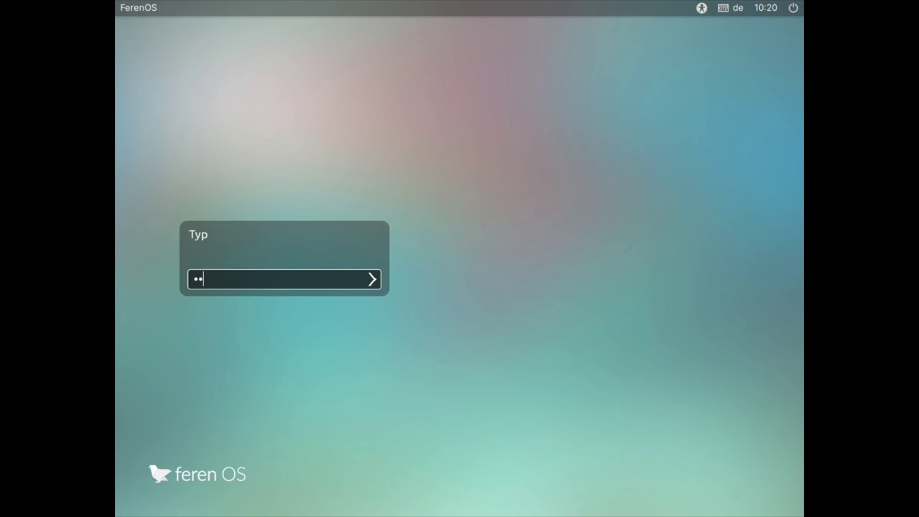
pyautogui.press('Return')
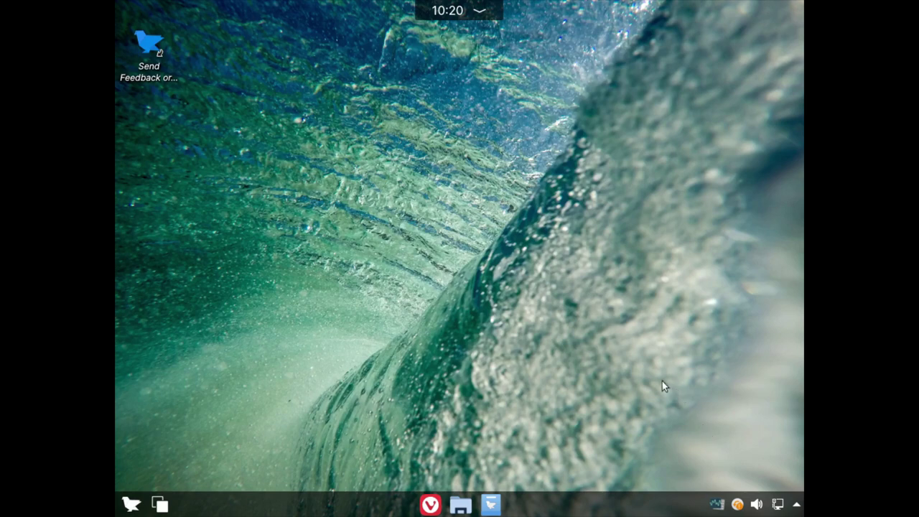
pyautogui.click(132, 505)
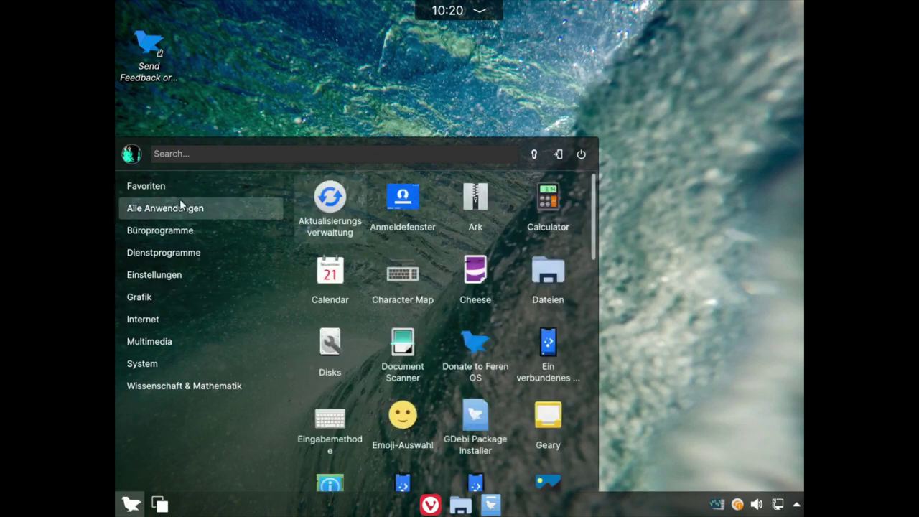
# Step: Launch Systemeinstellungen from the Applications Menu
pyautogui.moveTo(208, 386)
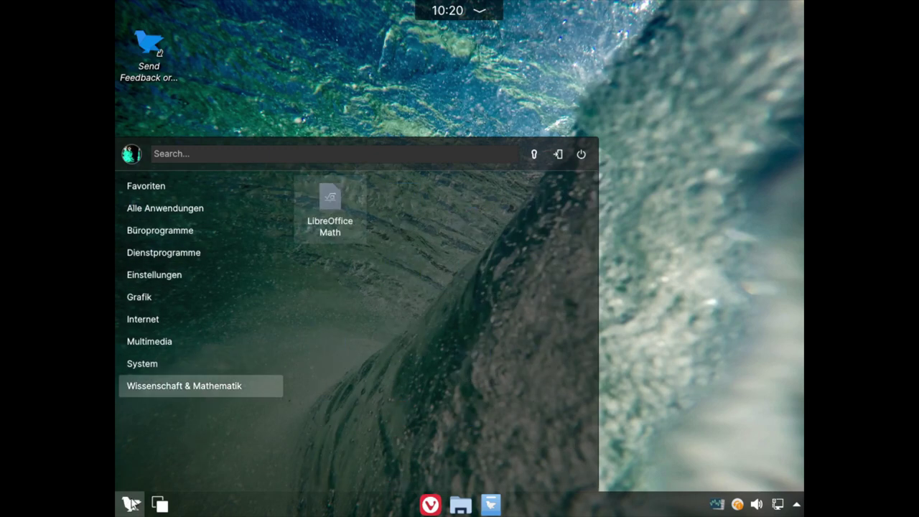
pyautogui.moveTo(157, 374)
pyautogui.moveTo(163, 391)
pyautogui.moveTo(174, 207)
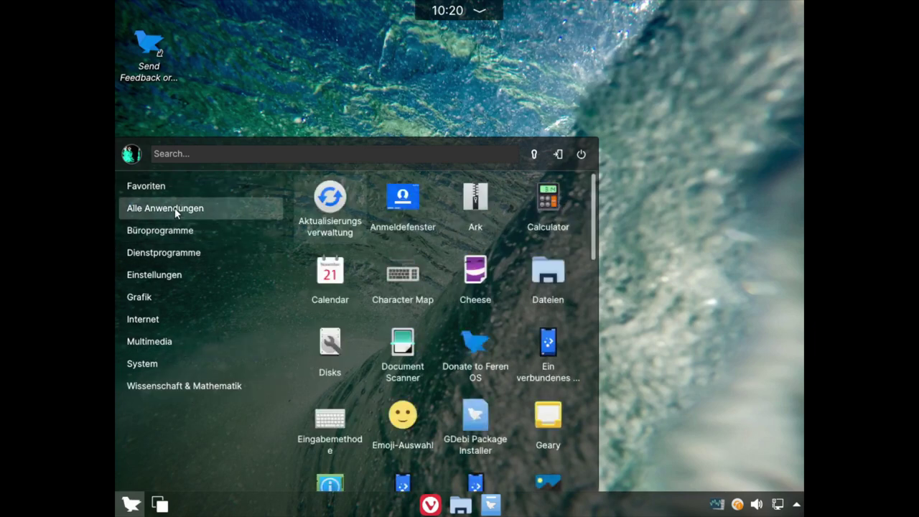
pyautogui.moveTo(194, 193)
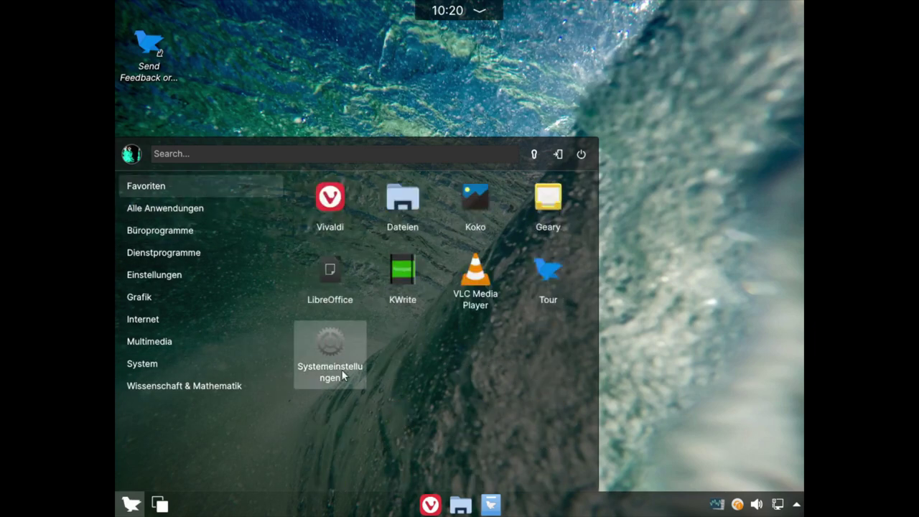
pyautogui.click(325, 362)
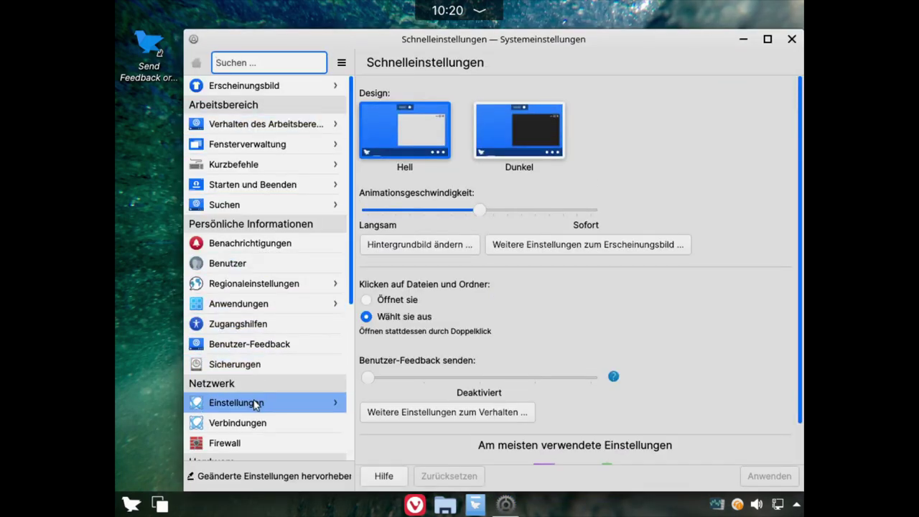
# Step: Set Anzeige und Monitor resolution to 1920×1080 (16:9), keep it, and close the settings
pyautogui.scroll(-4, 255, 405)
pyautogui.click(246, 338)
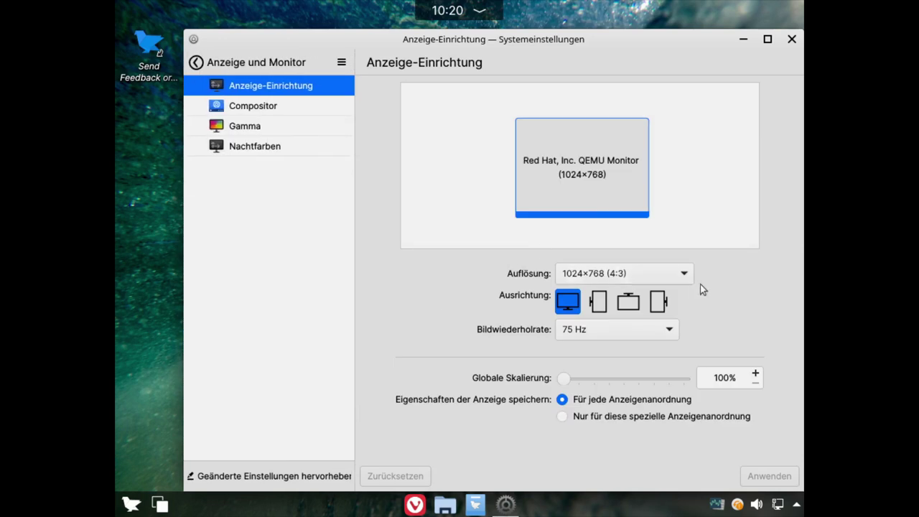
pyautogui.click(615, 276)
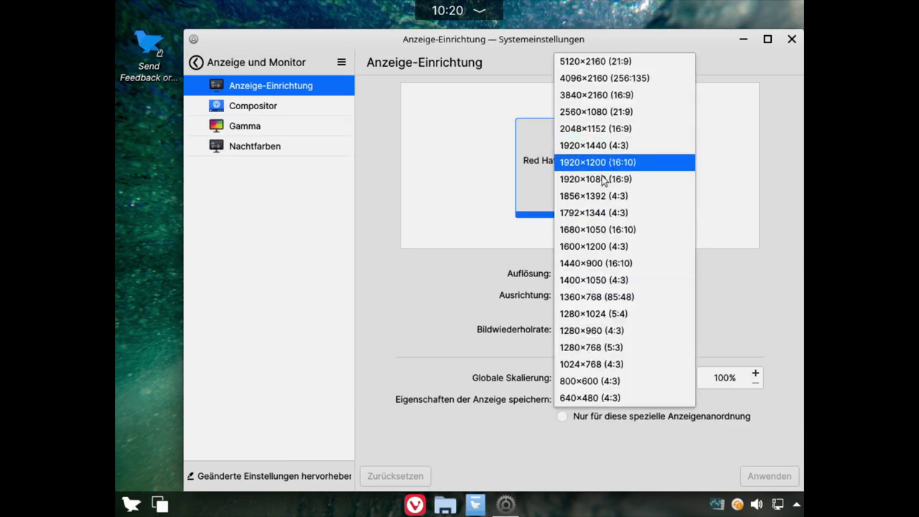
pyautogui.click(603, 180)
pyautogui.click(763, 476)
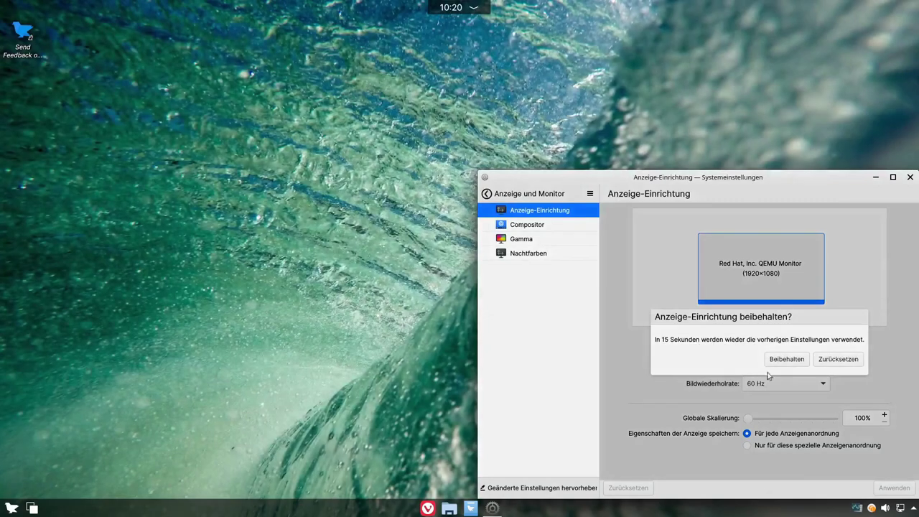
pyautogui.click(727, 362)
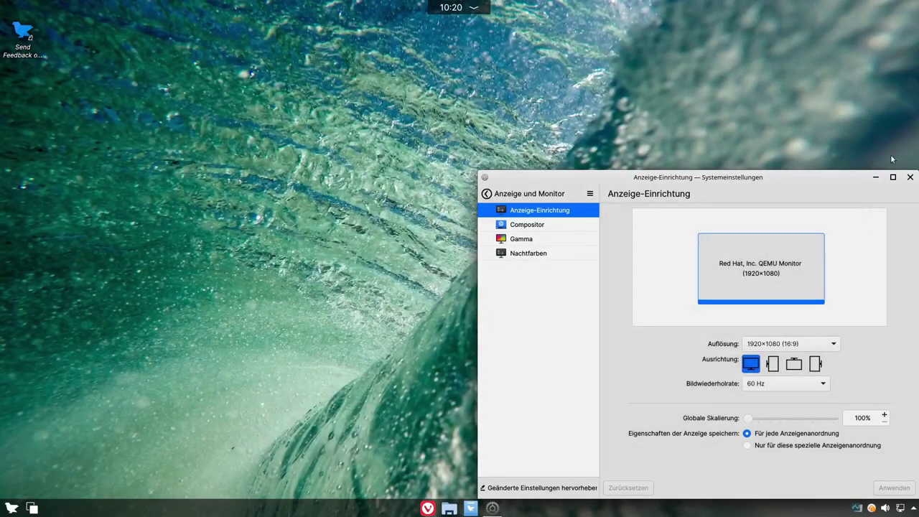
pyautogui.click(909, 177)
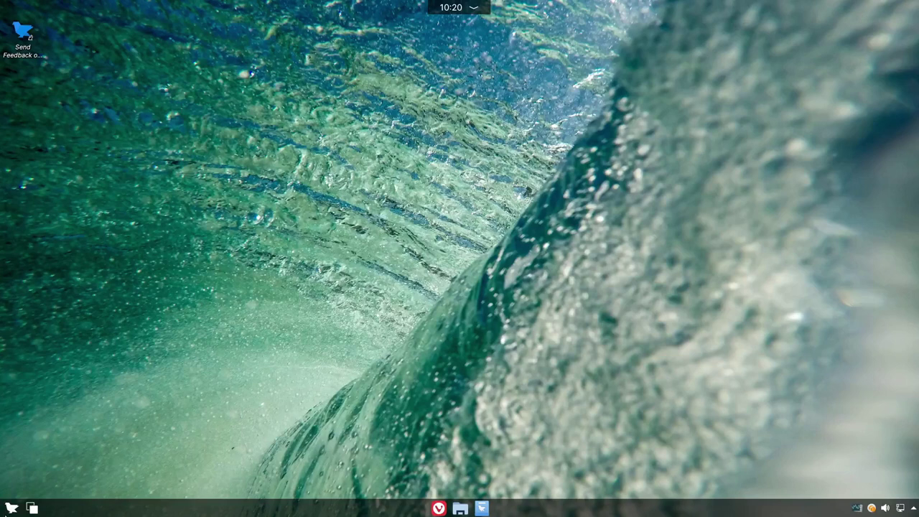
pyautogui.click(11, 508)
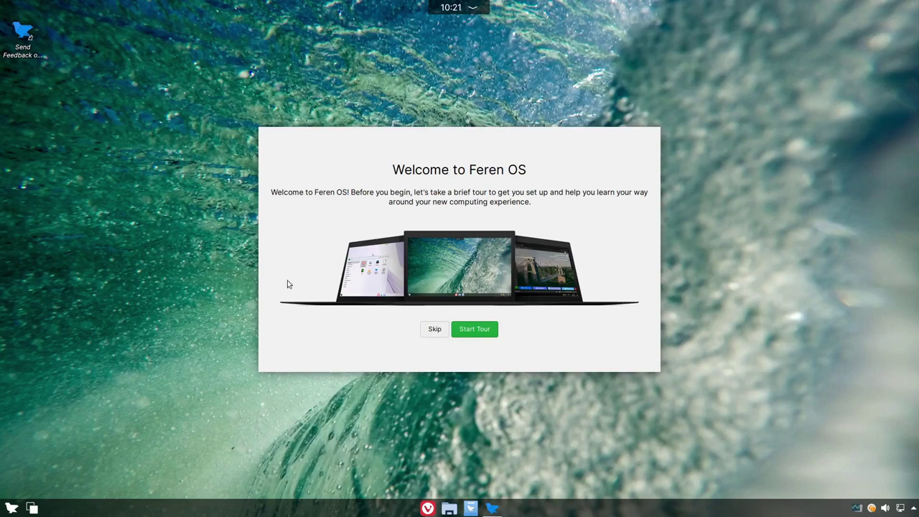
# Step: Start the welcome tour, pass the virtual-machine notice, and launch the Transfer Tool
pyautogui.click(474, 330)
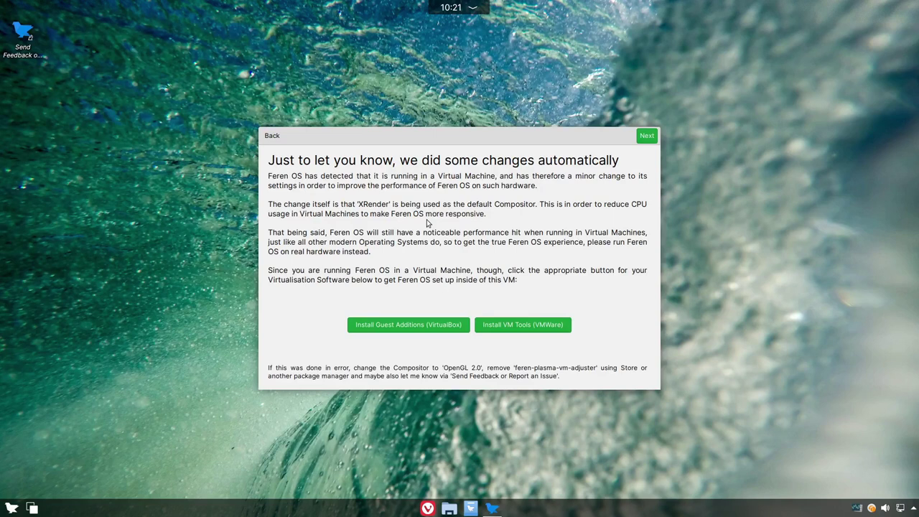
pyautogui.click(650, 140)
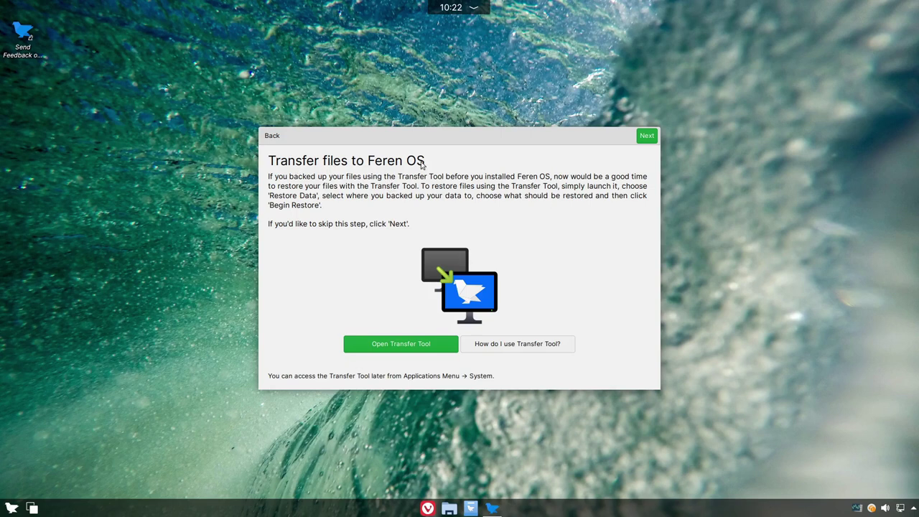
pyautogui.click(397, 345)
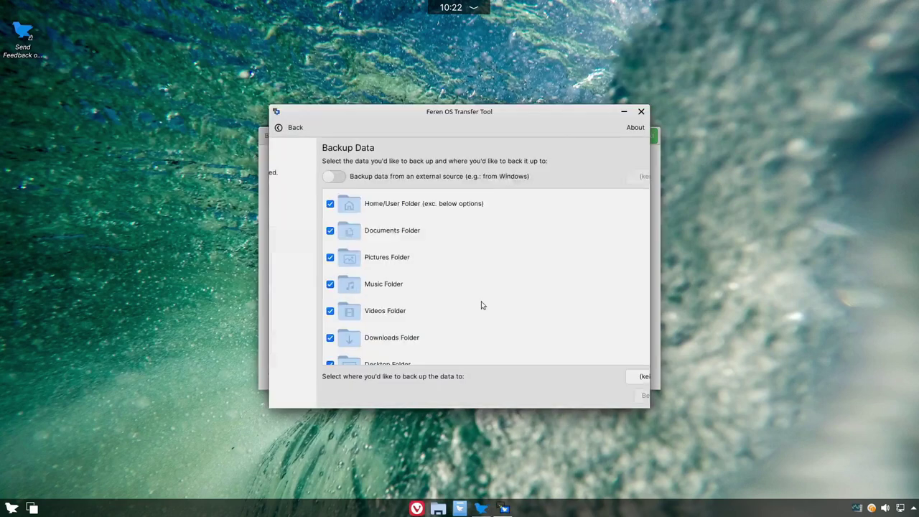
# Step: Look at the Transfer Tool's data restore page and return to its start page
pyautogui.scroll(-2, 617, 262)
pyautogui.scroll(2, 601, 263)
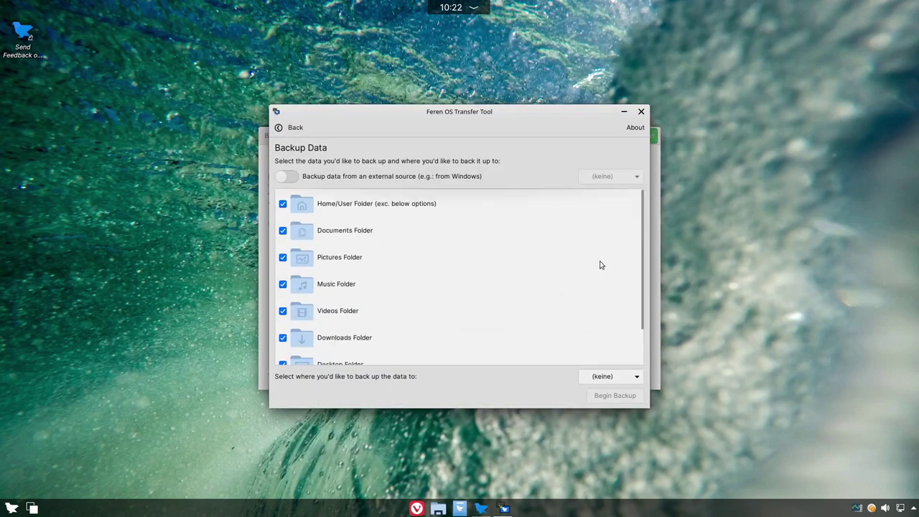
pyautogui.click(278, 129)
pyautogui.click(574, 319)
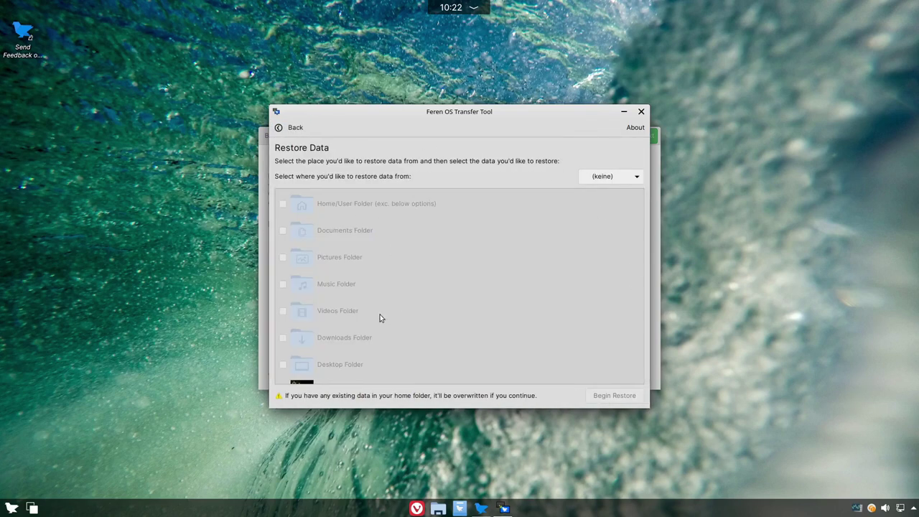
pyautogui.click(283, 128)
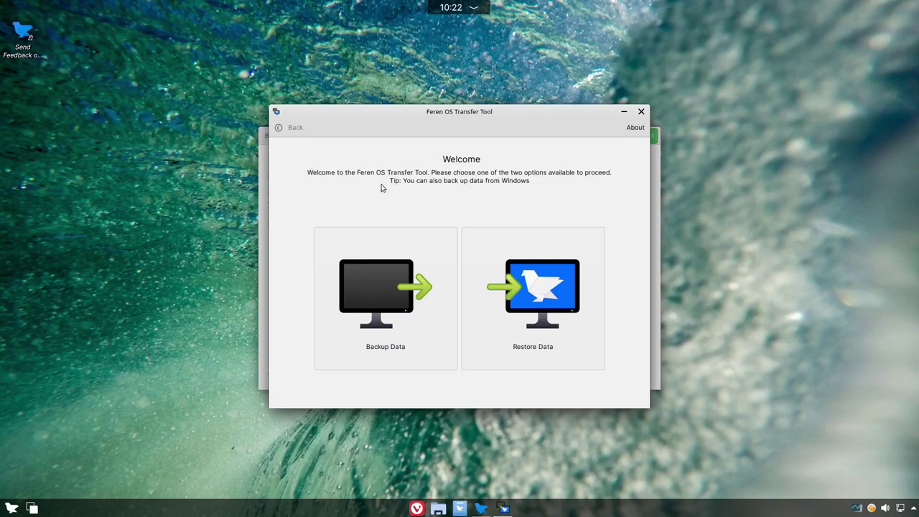
# Step: View the Transfer Tool's About information and source link, then close it and the tool
pyautogui.click(632, 127)
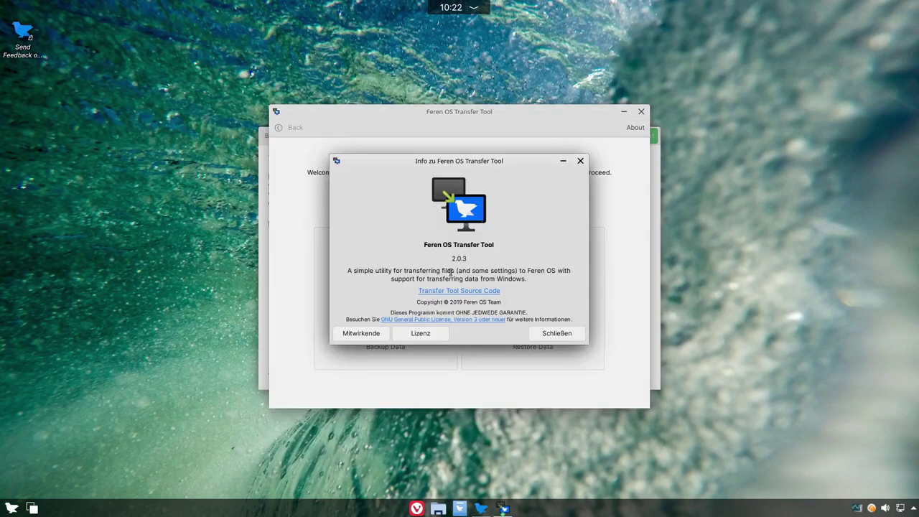
pyautogui.click(472, 289)
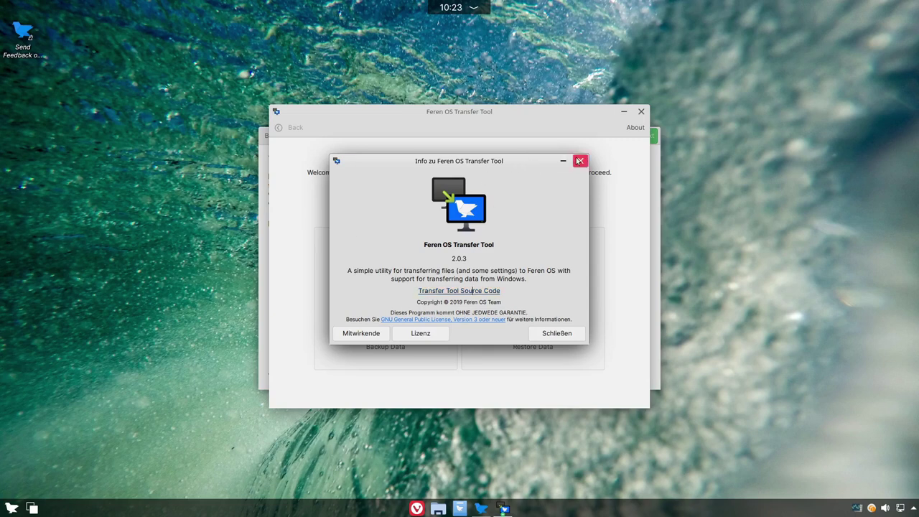
pyautogui.click(579, 161)
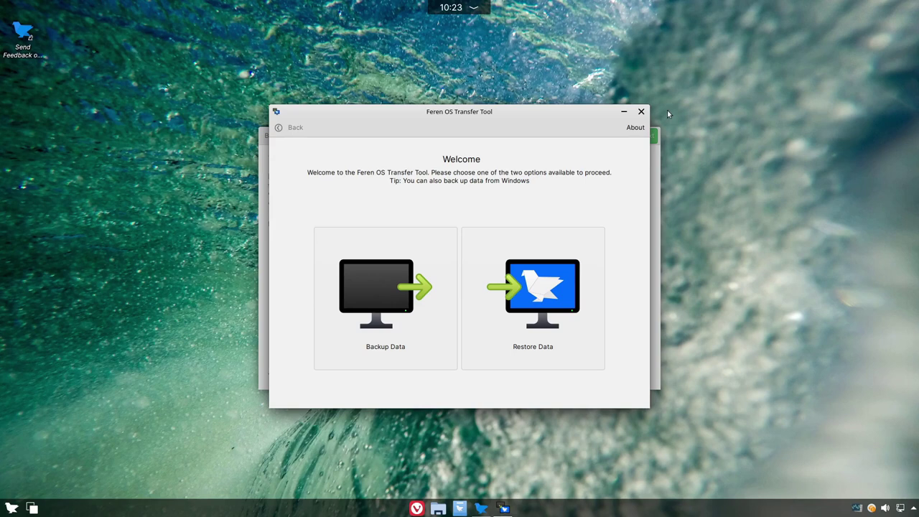
pyautogui.click(641, 112)
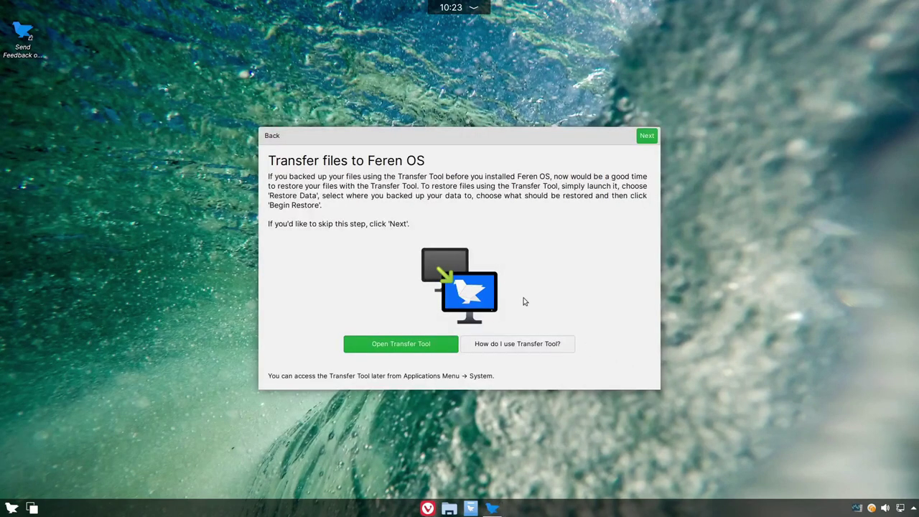
# Step: Advance past the Transfer files and 3rd-Party Codecs pages without installing codecs
pyautogui.click(646, 136)
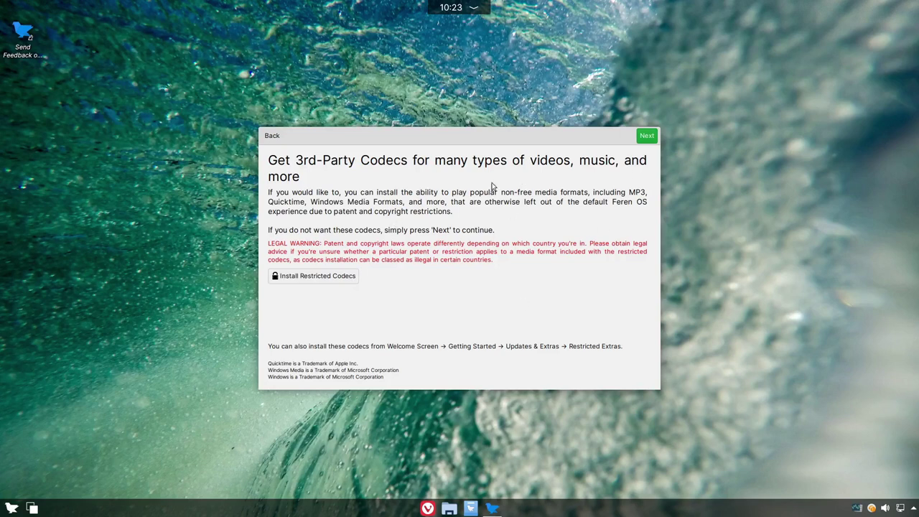
pyautogui.click(647, 135)
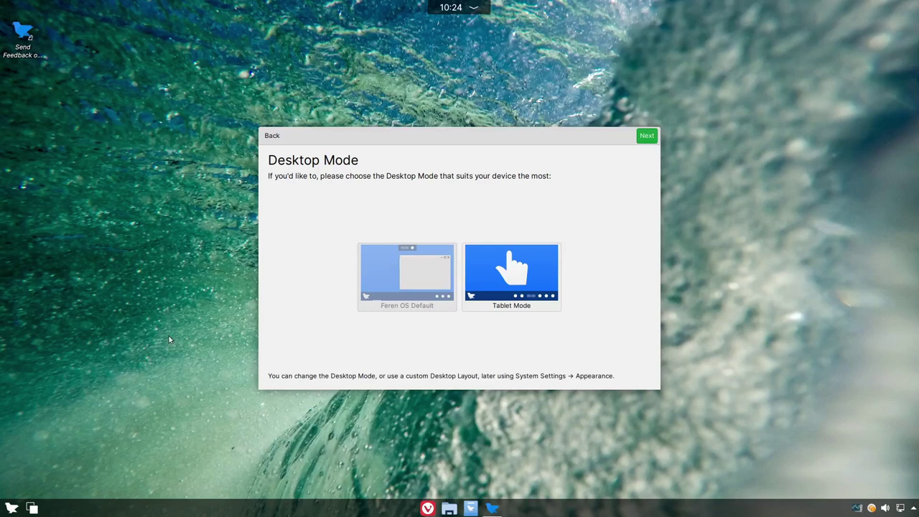
# Step: Try Tablet Mode with its full-screen launcher, return to the default layout, and continue the tour
pyautogui.click(11, 507)
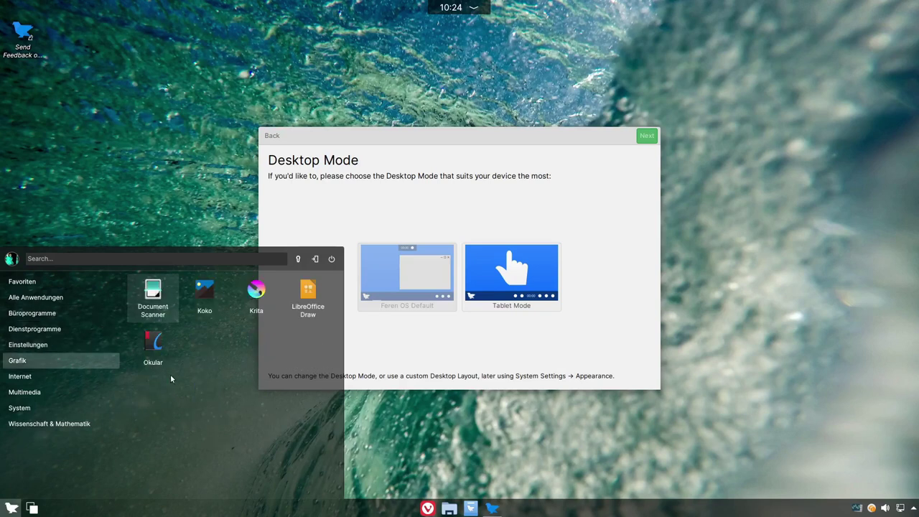
pyautogui.click(509, 279)
pyautogui.click(510, 279)
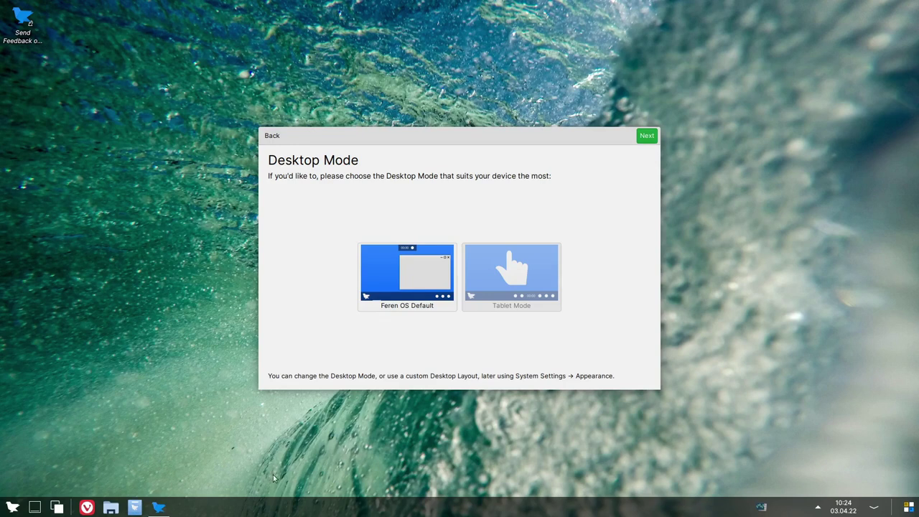
pyautogui.click(12, 508)
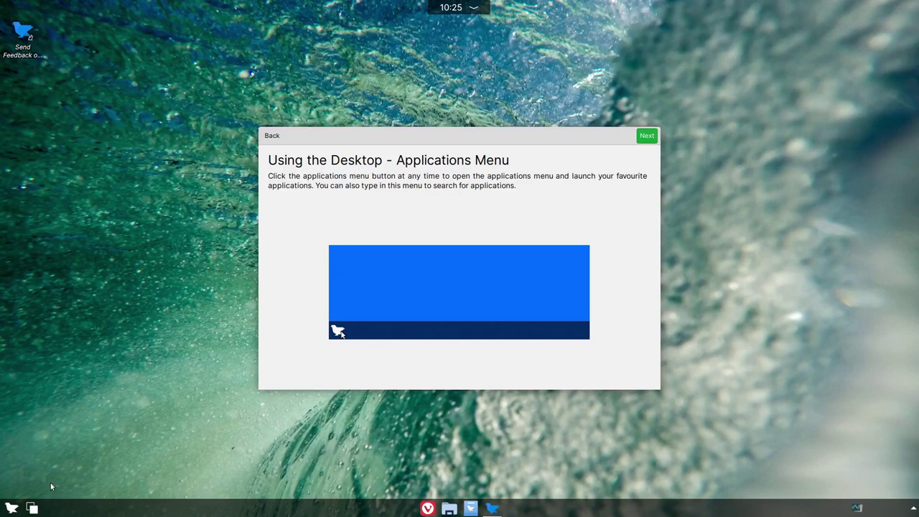
pyautogui.click(647, 137)
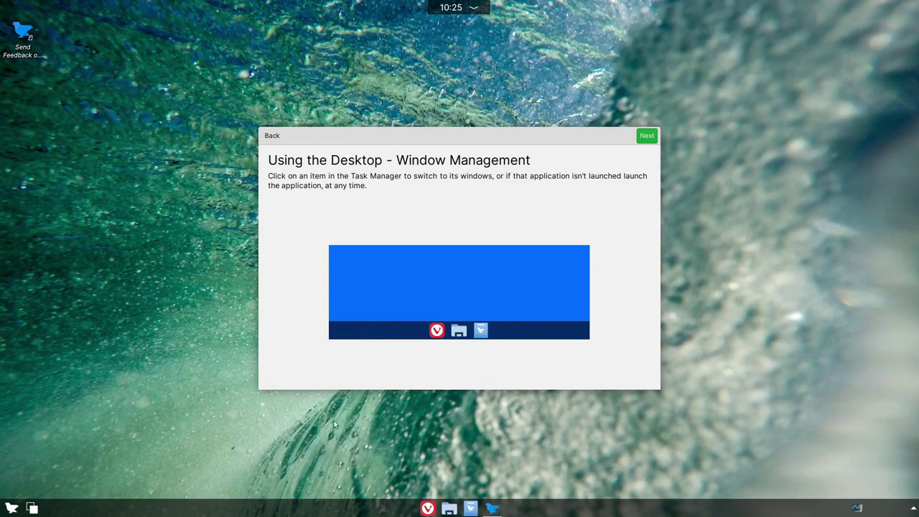
# Step: Check the tour window's taskbar menu, dismiss it, and advance to the System Tray page
pyautogui.rightClick(492, 508)
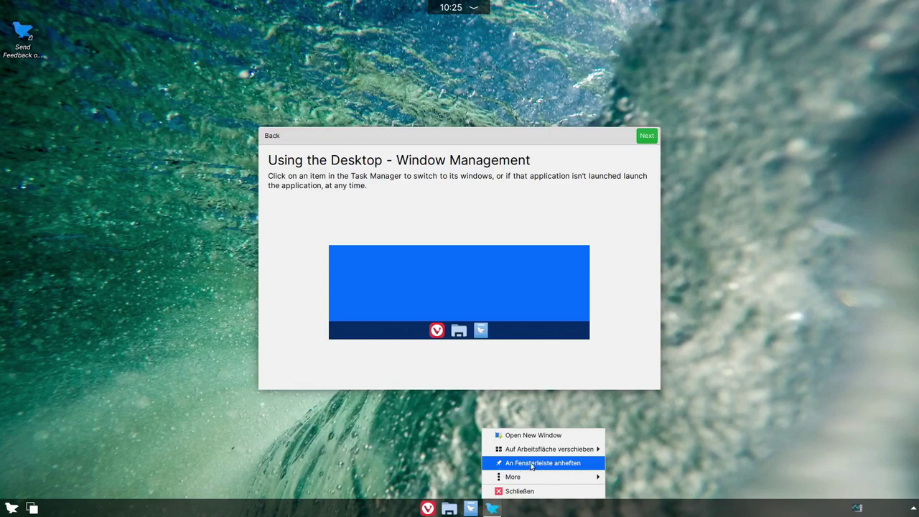
pyautogui.click(499, 361)
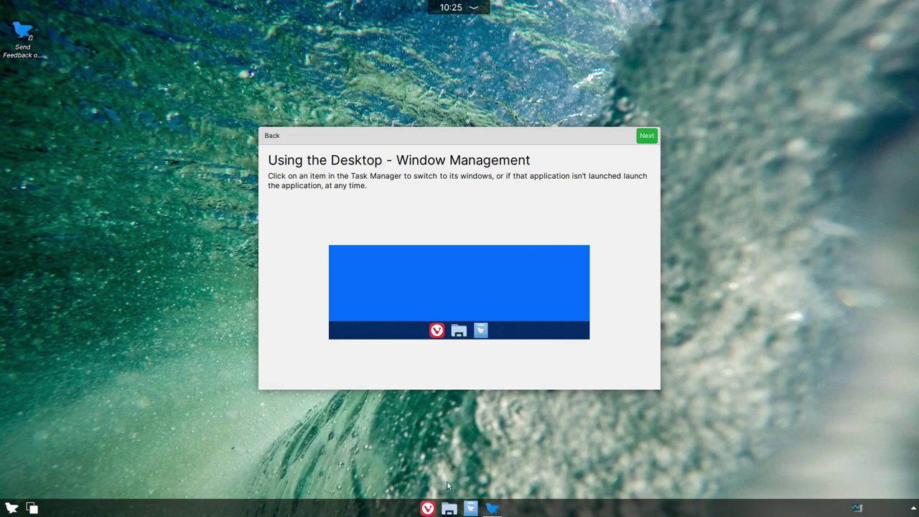
pyautogui.click(648, 137)
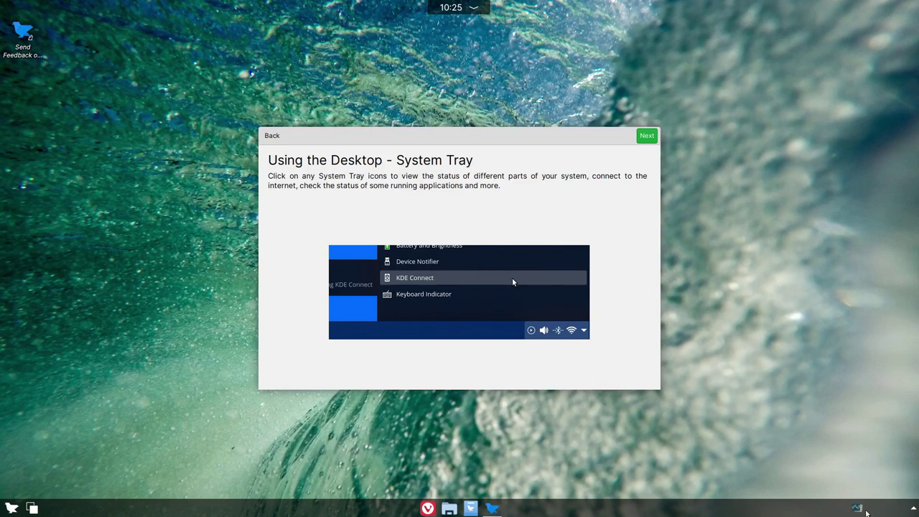
# Step: Open and close the Status und Benachrichtigungen tray panel
pyautogui.click(913, 507)
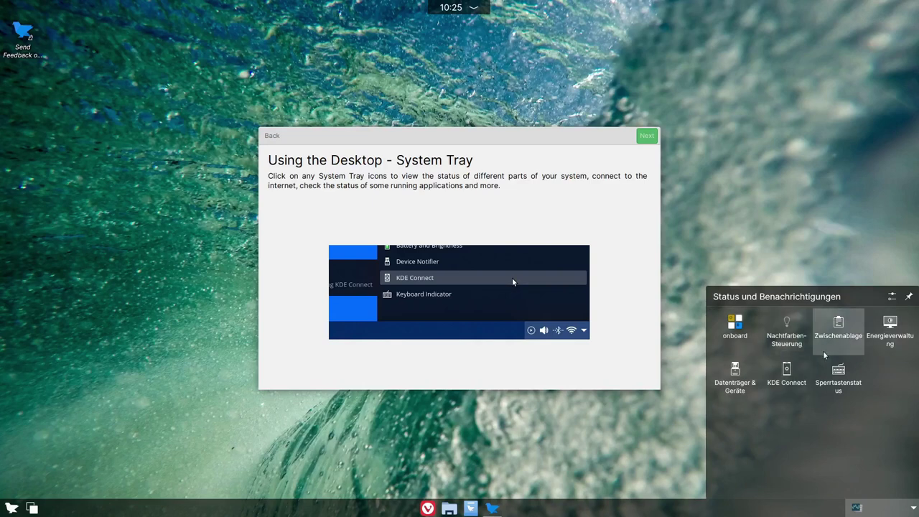
pyautogui.click(911, 508)
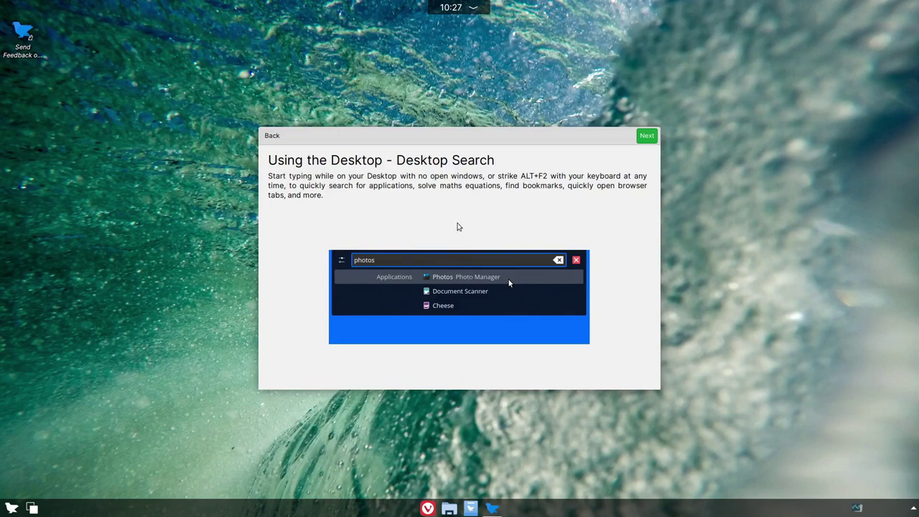
# Step: Try Alt+F2 desktop searches for 'Phot', 'word' and 'libre', then clear the field
pyautogui.hotkey('alt', 'F2')
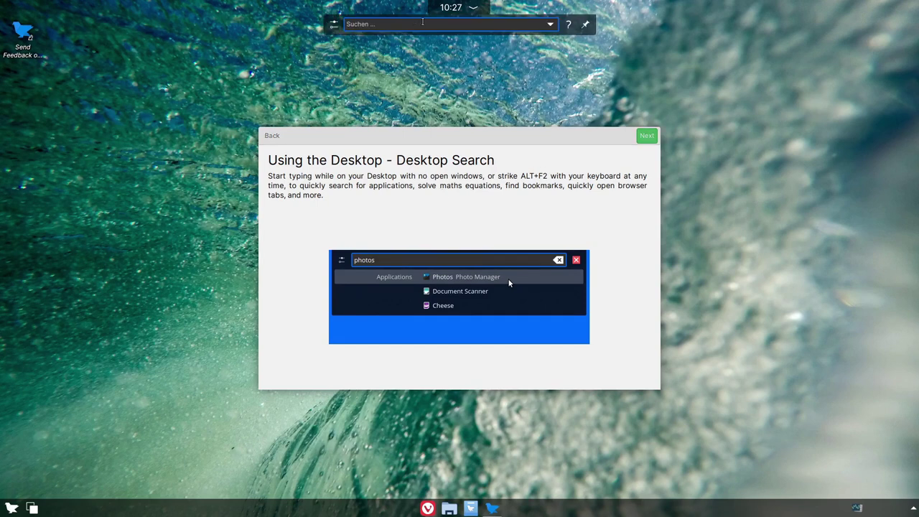
pyautogui.write('Phot')
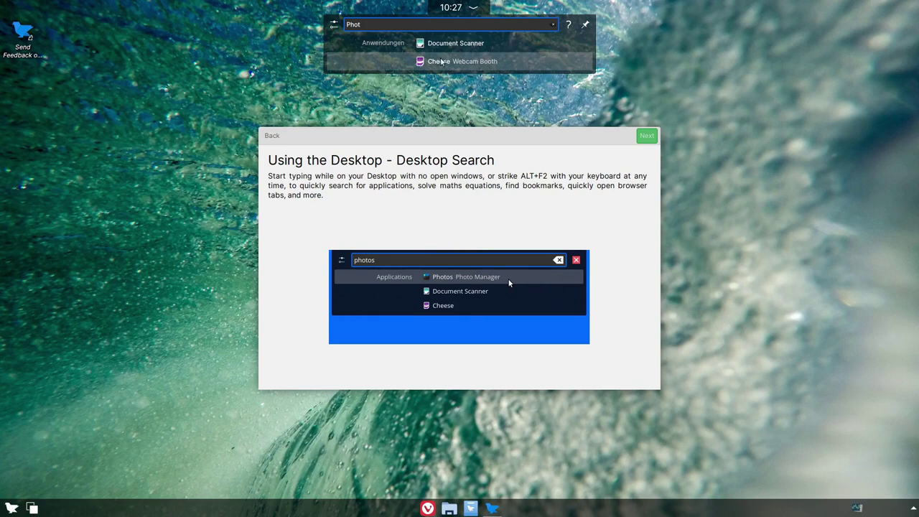
pyautogui.press('BackSpace')
pyautogui.press('BackSpace')
pyautogui.press('BackSpace')
pyautogui.press('BackSpace')
pyautogui.write('word')
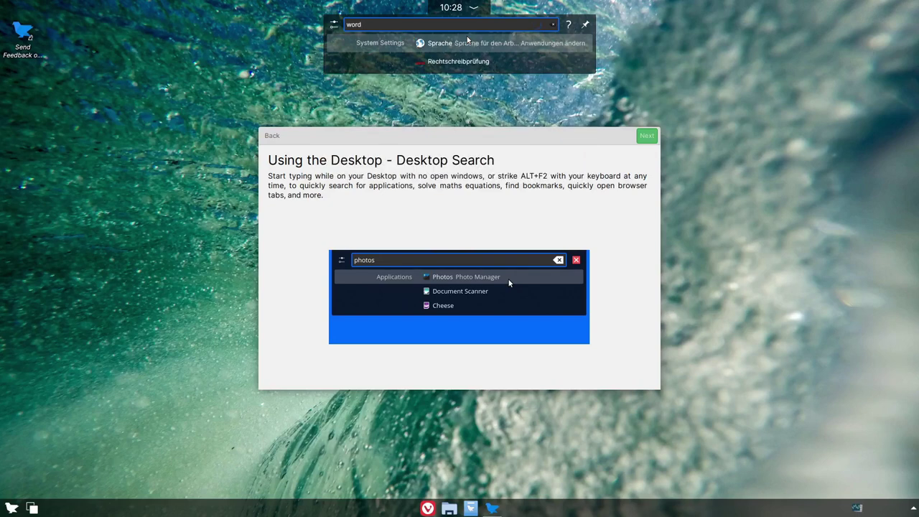
pyautogui.press('BackSpace')
pyautogui.press('BackSpace')
pyautogui.press('BackSpace')
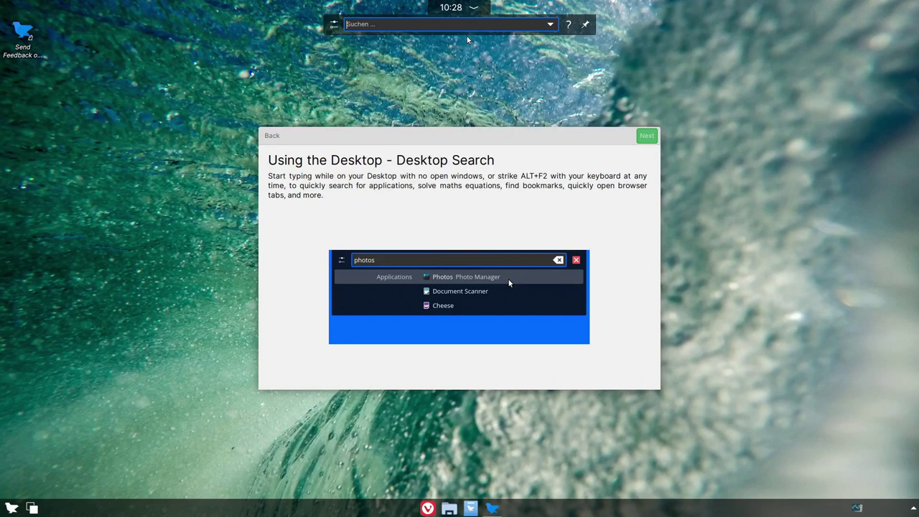
pyautogui.write('libre')
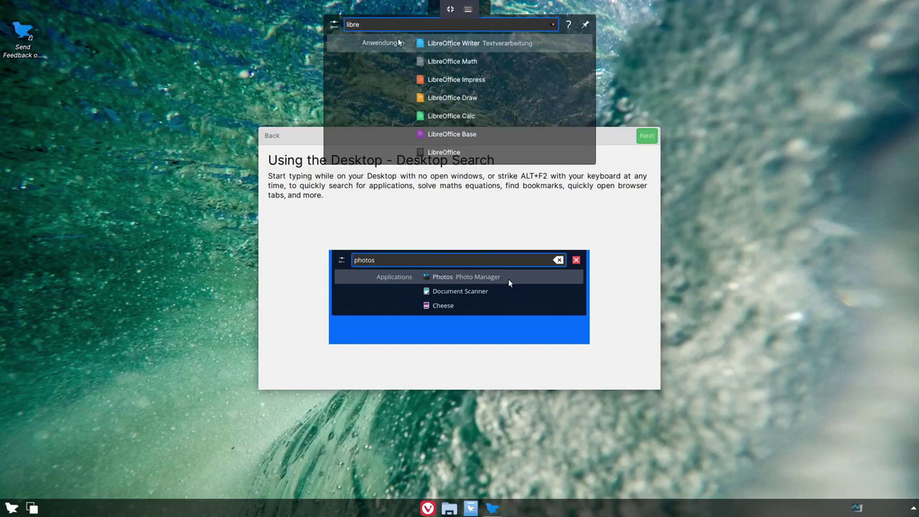
pyautogui.click(554, 25)
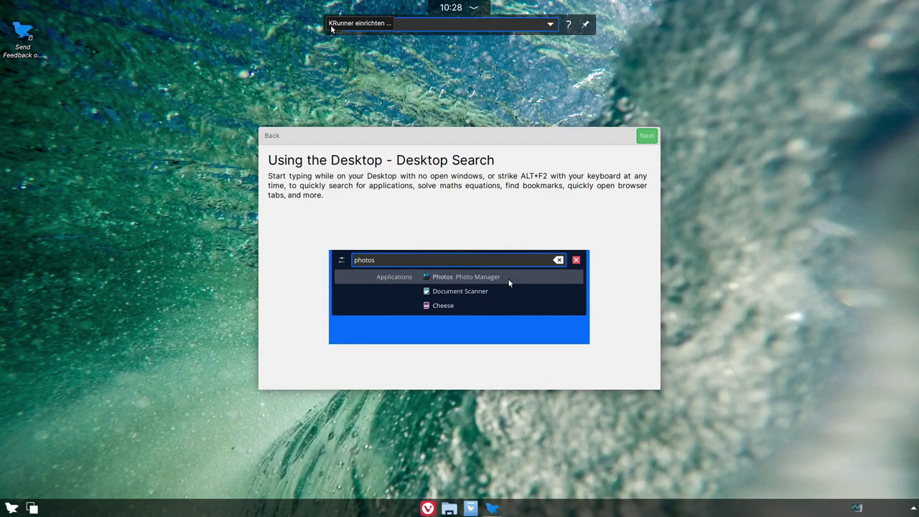
# Step: Glance at the Plasma-Suche settings, close them, and advance the tour to the Store page
pyautogui.click(331, 27)
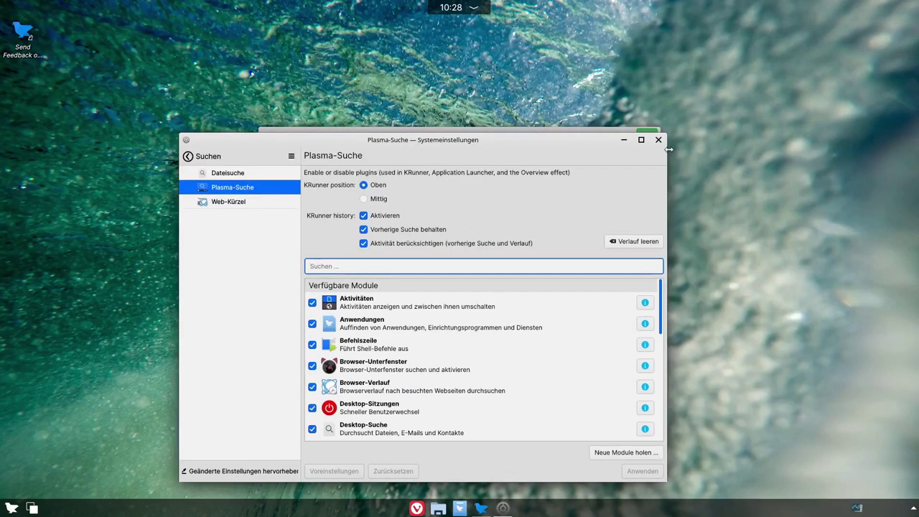
pyautogui.click(658, 140)
pyautogui.click(645, 135)
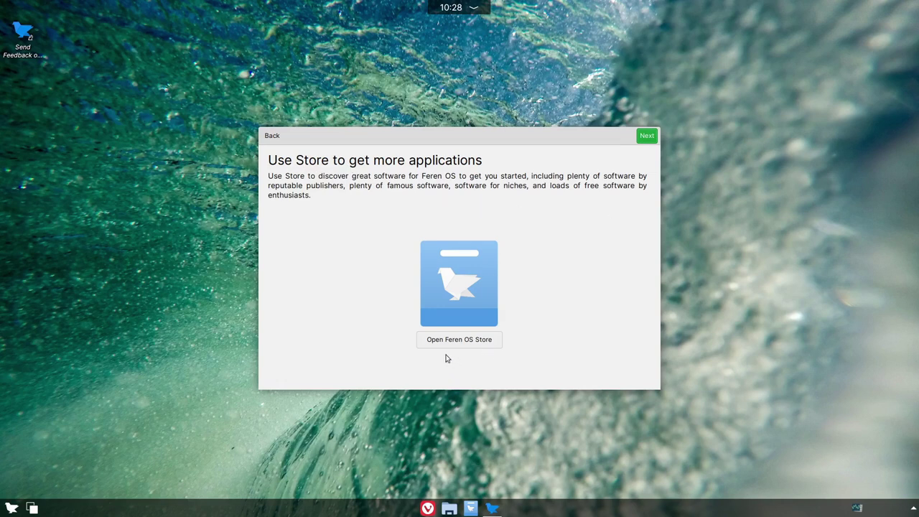
# Step: On the Theme Mode page, try Dark, Light, Dark, then Default, and continue to KDE Connect
pyautogui.click(647, 135)
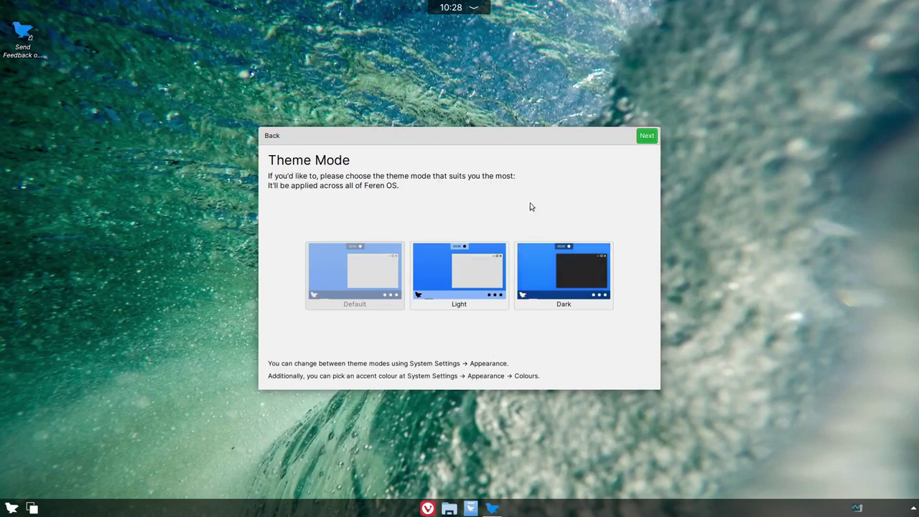
pyautogui.click(570, 280)
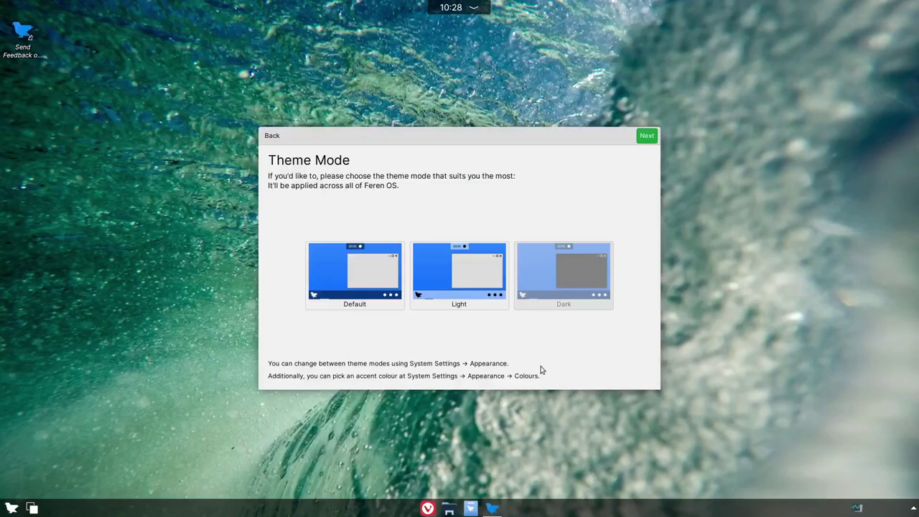
pyautogui.click(470, 277)
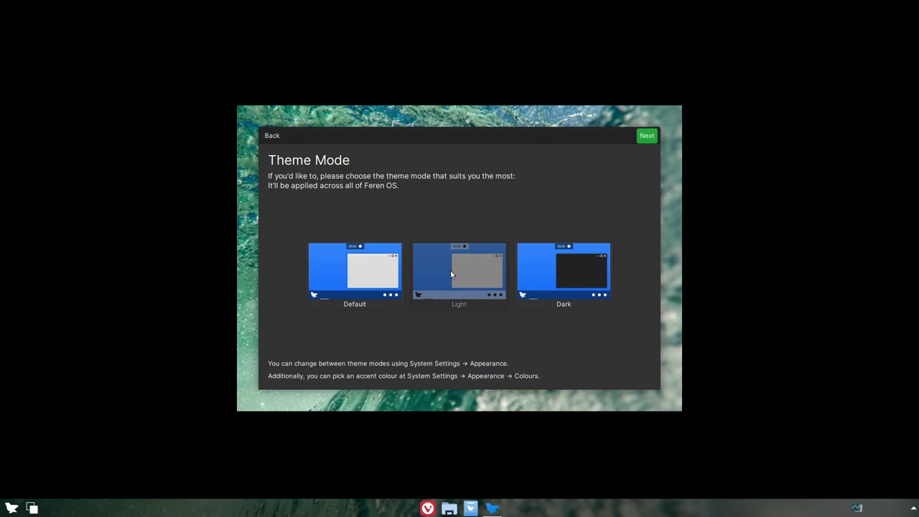
pyautogui.moveTo(423, 141)
pyautogui.mouseDown()
pyautogui.moveTo(193, 142)
pyautogui.moveTo(8, 269)
pyautogui.moveTo(742, 316)
pyautogui.moveTo(632, 25)
pyautogui.moveTo(589, 160)
pyautogui.moveTo(355, 102)
pyautogui.moveTo(424, 146)
pyautogui.mouseUp()
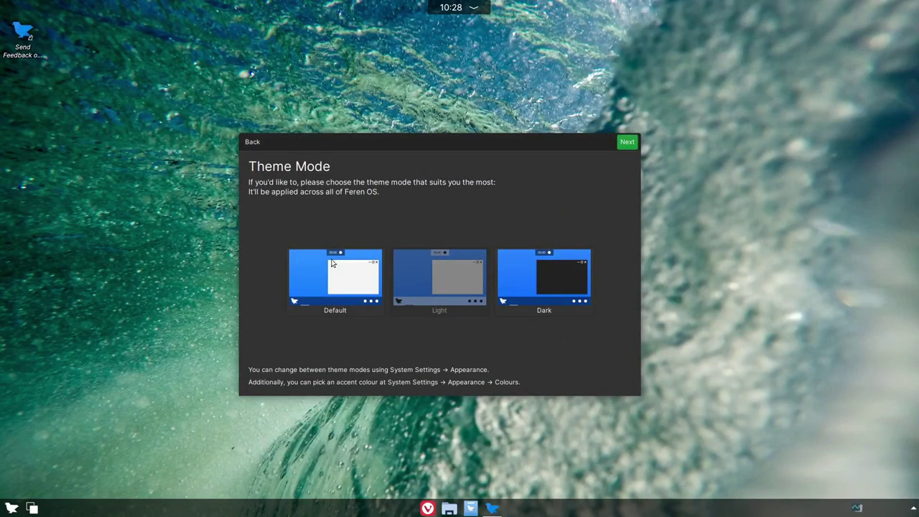
pyautogui.click(546, 287)
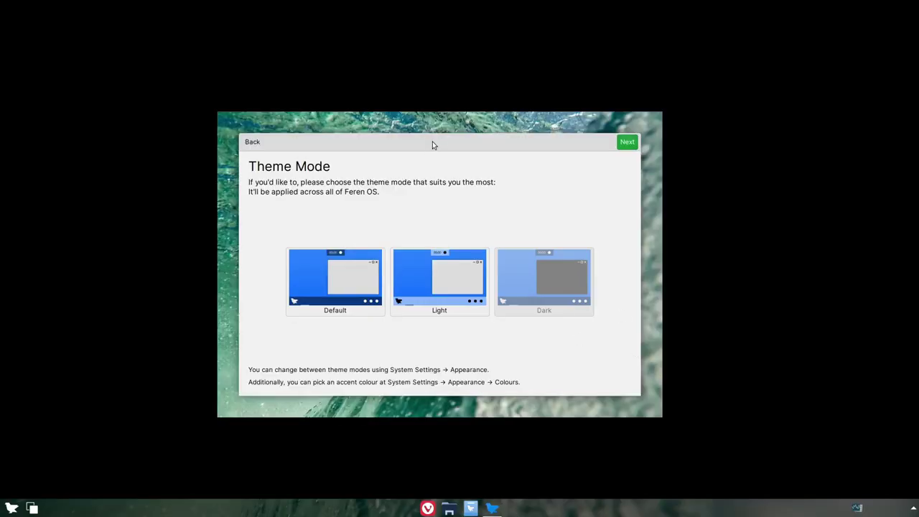
pyautogui.moveTo(432, 145); pyautogui.dragTo(564, 76)
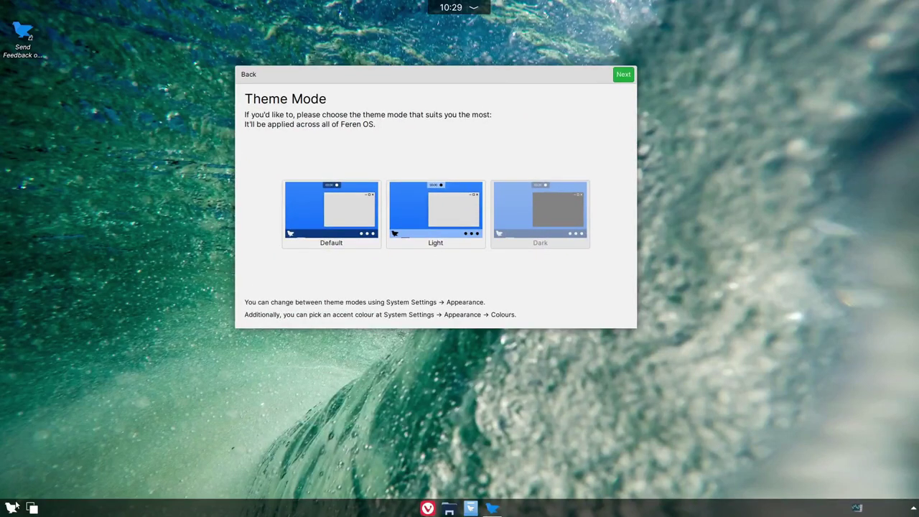
pyautogui.click(353, 208)
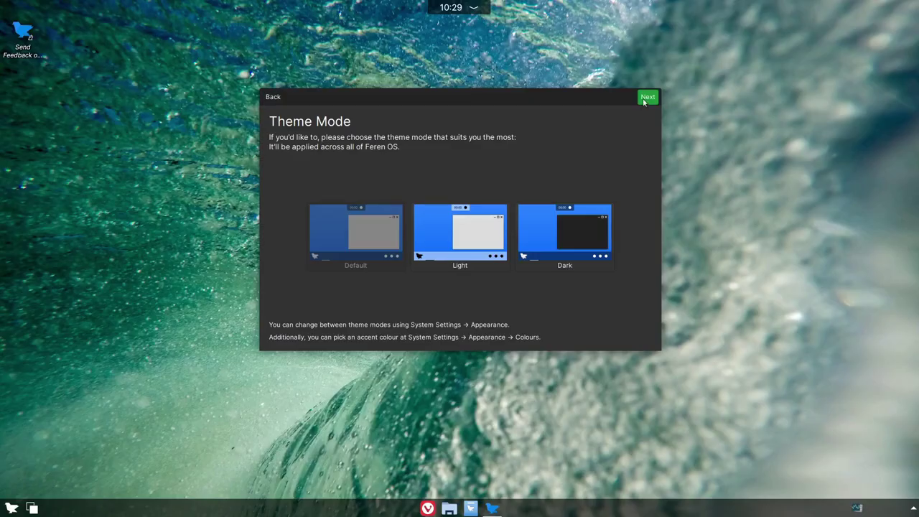
pyautogui.click(646, 100)
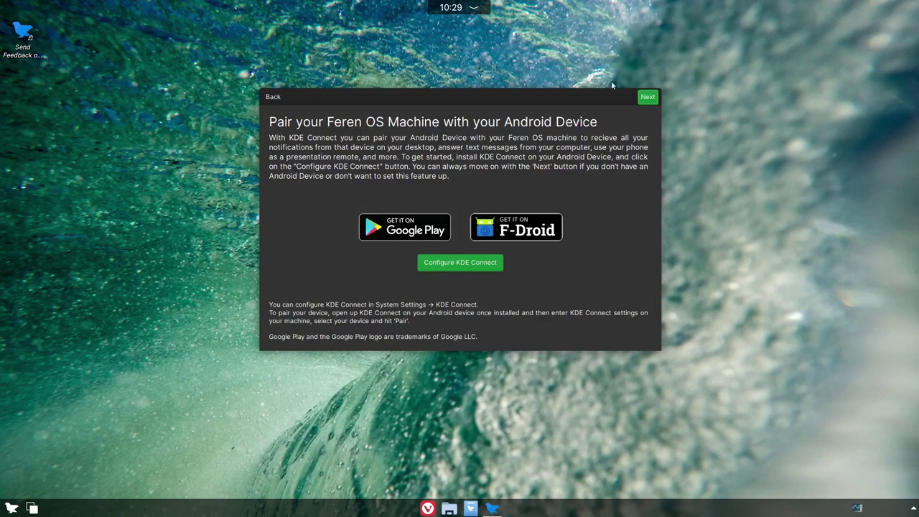
# Step: Advance the tour past Night Colour to All Done and close it with Enjoy
pyautogui.moveTo(581, 99); pyautogui.dragTo(607, 99)
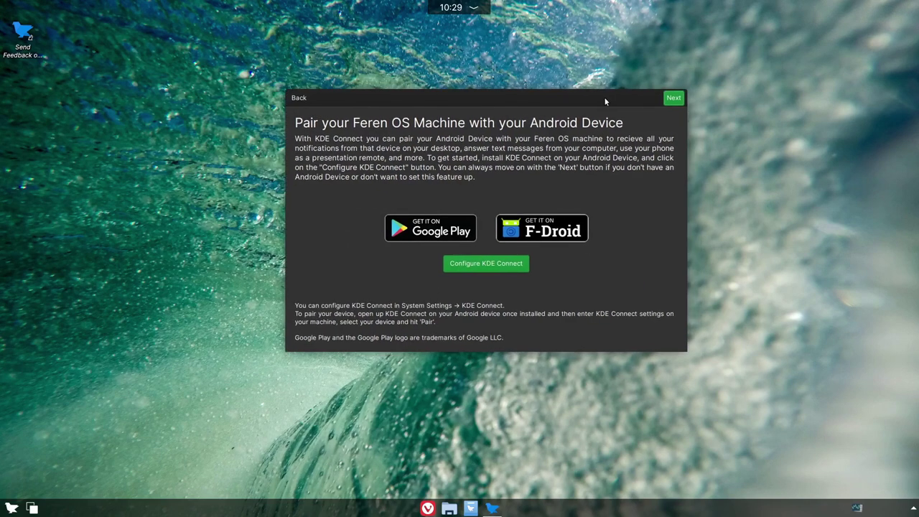
pyautogui.click(673, 99)
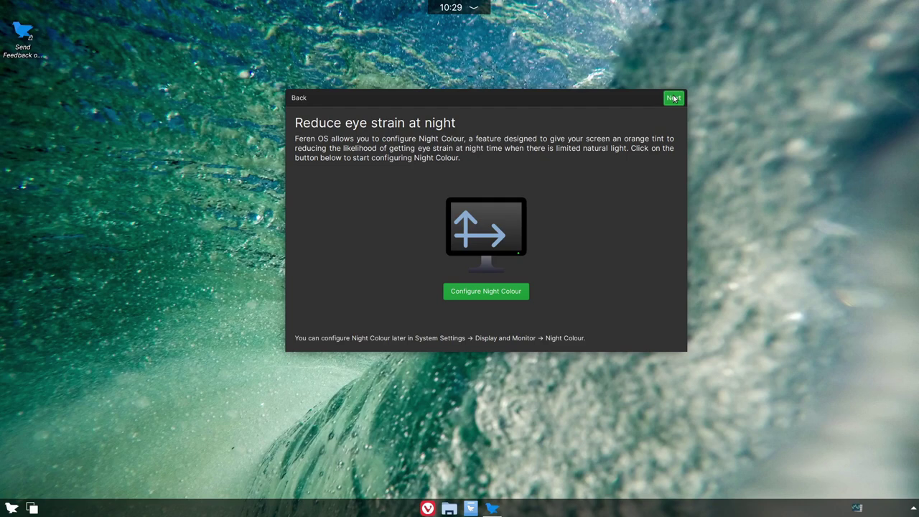
pyautogui.click(671, 98)
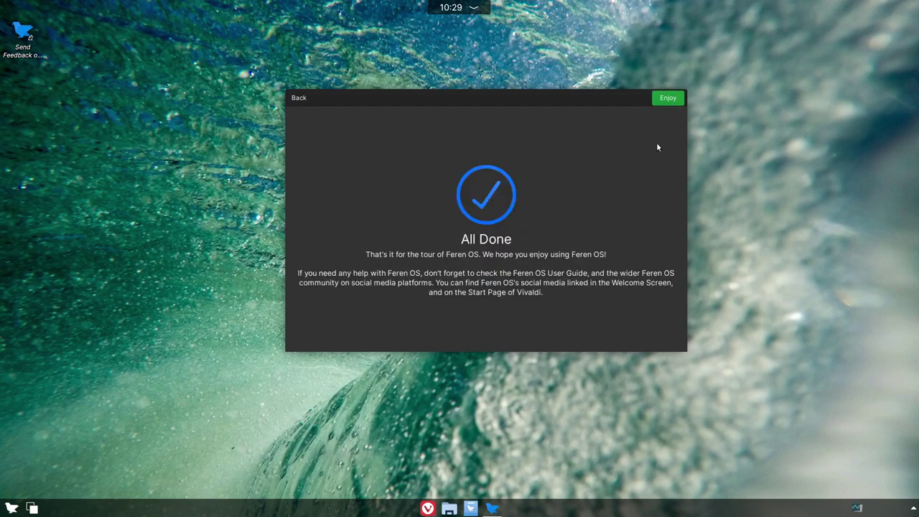
pyautogui.moveTo(525, 102); pyautogui.dragTo(478, 74)
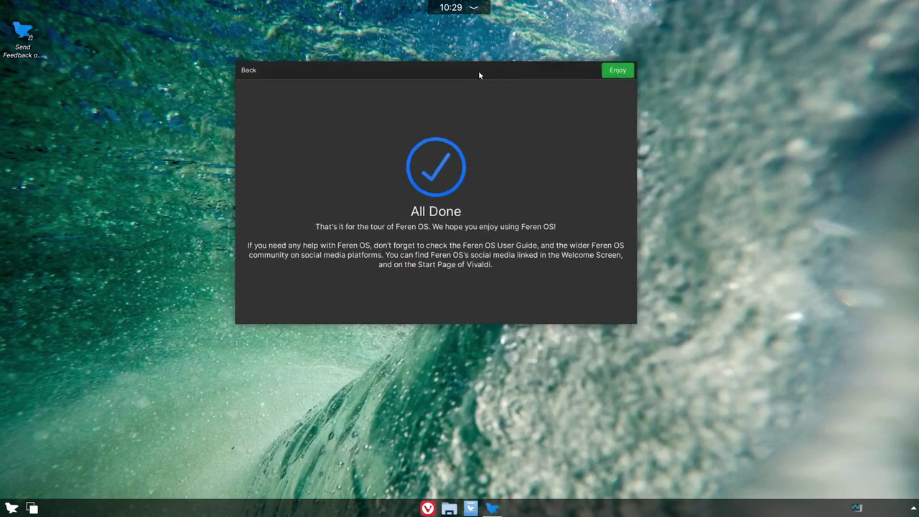
pyautogui.click(618, 70)
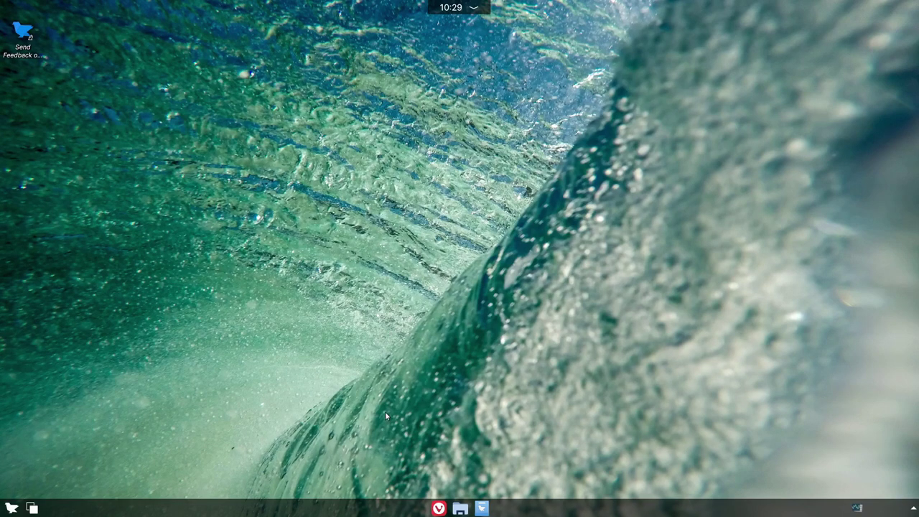
pyautogui.click(438, 508)
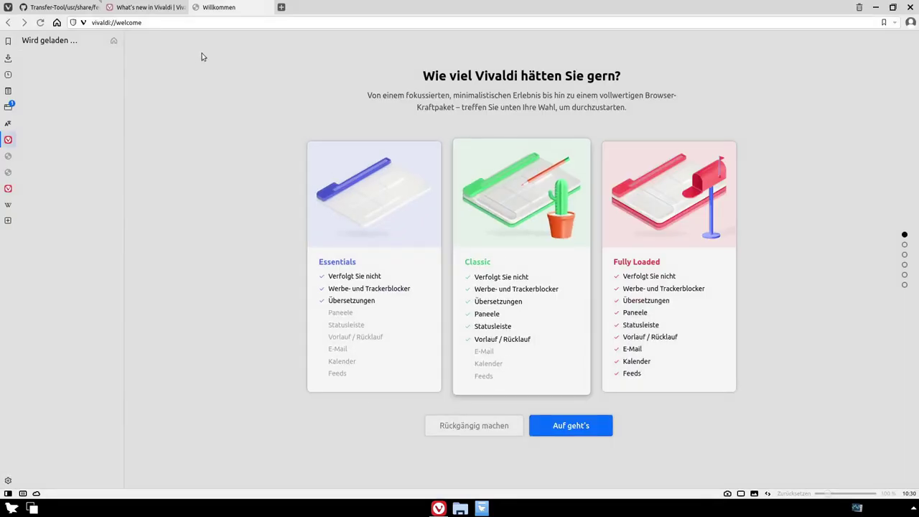
pyautogui.click(270, 7)
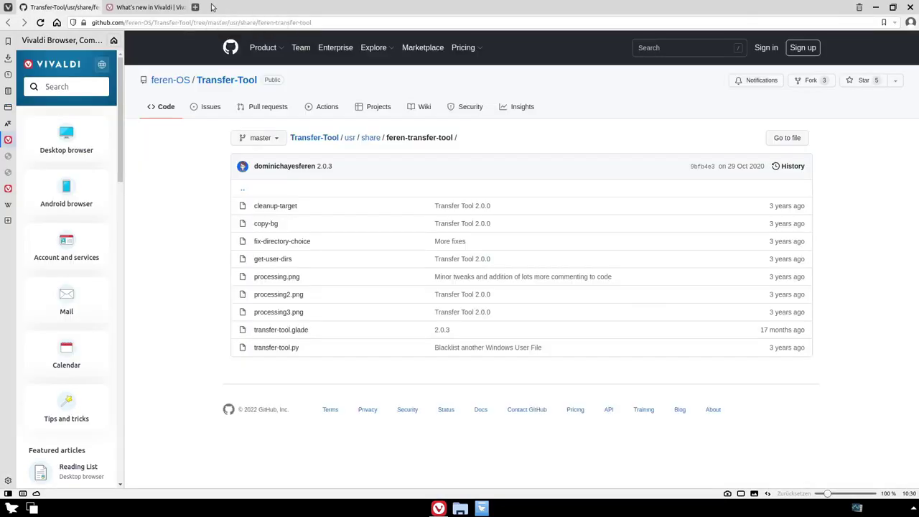
pyautogui.hotkey('ctrl', 'w')
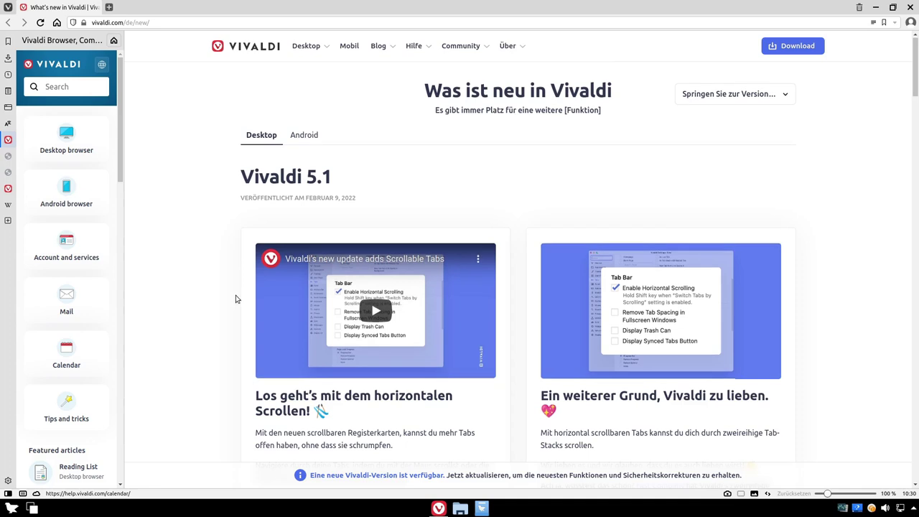
pyautogui.scroll(-2, 234, 296)
pyautogui.scroll(2, 232, 294)
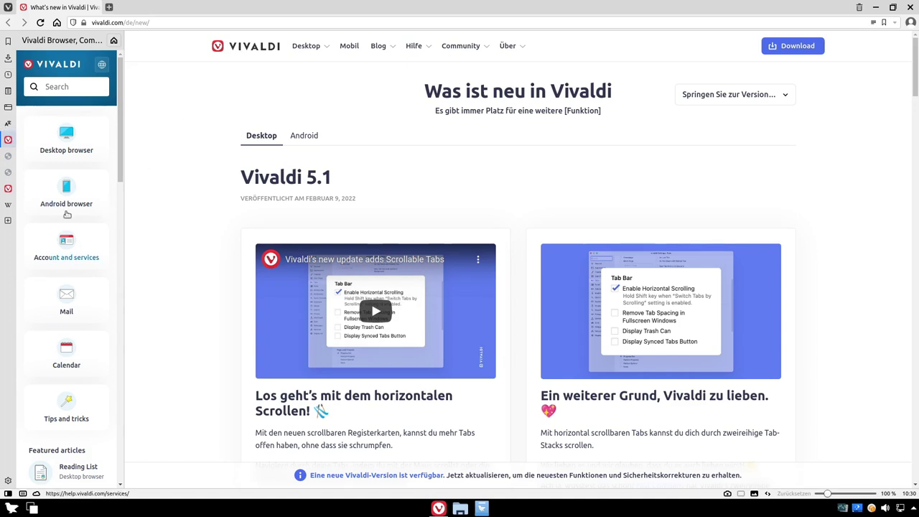
pyautogui.scroll(-3, 74, 316)
pyautogui.scroll(3, 74, 317)
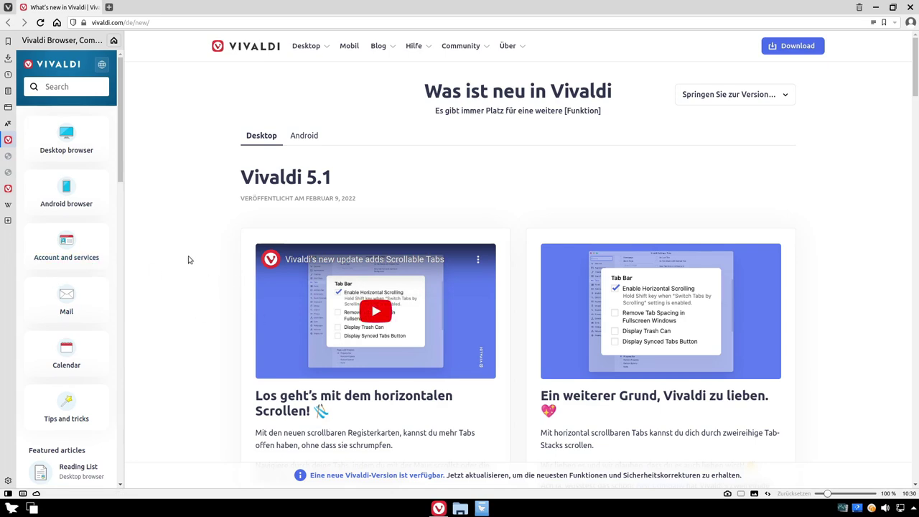
pyautogui.scroll(-1, 307, 147)
pyautogui.scroll(1, 319, 172)
pyautogui.click(910, 7)
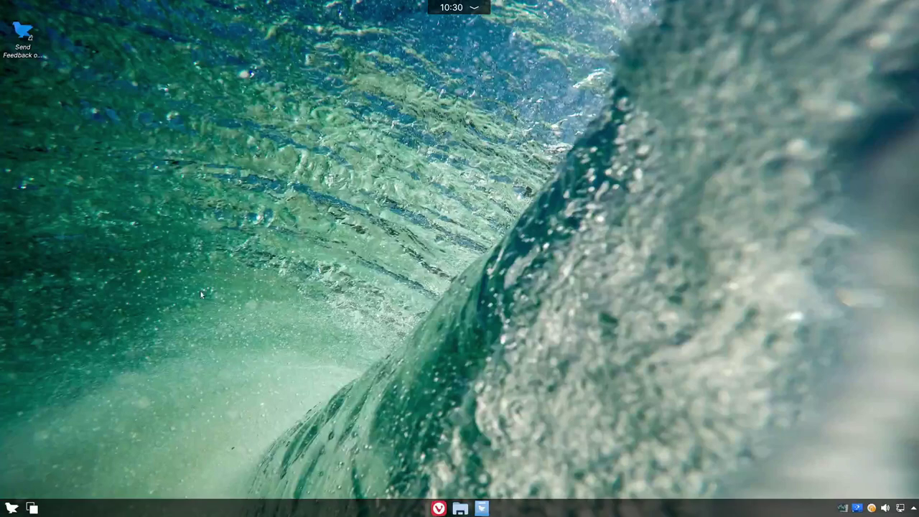
pyautogui.click(11, 508)
pyautogui.moveTo(39, 406)
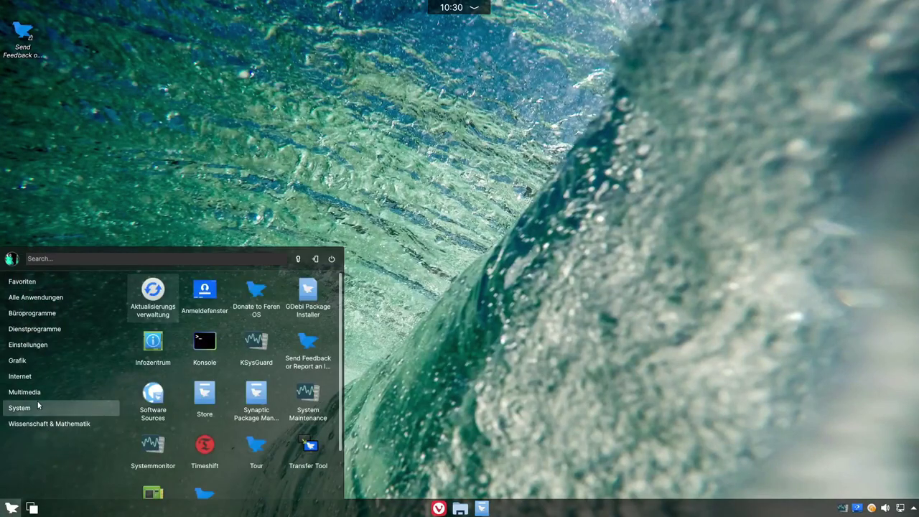
pyautogui.moveTo(32, 366)
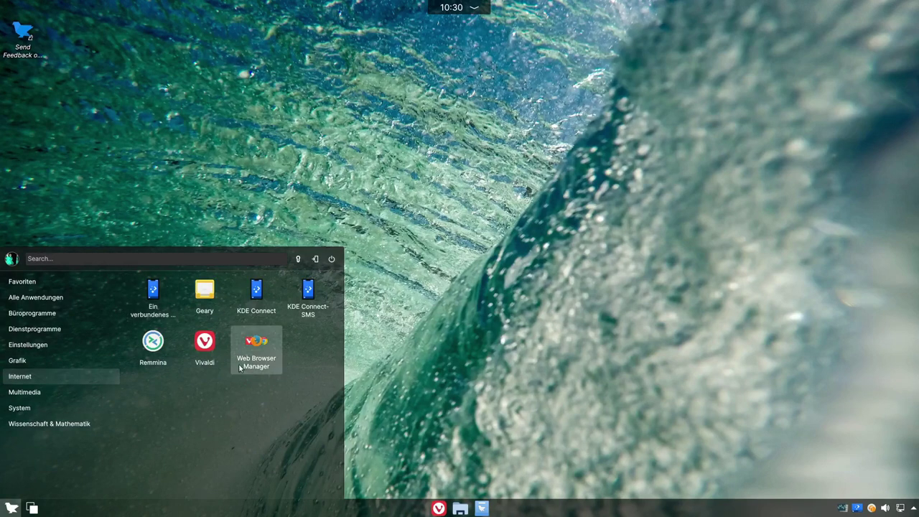
pyautogui.click(257, 368)
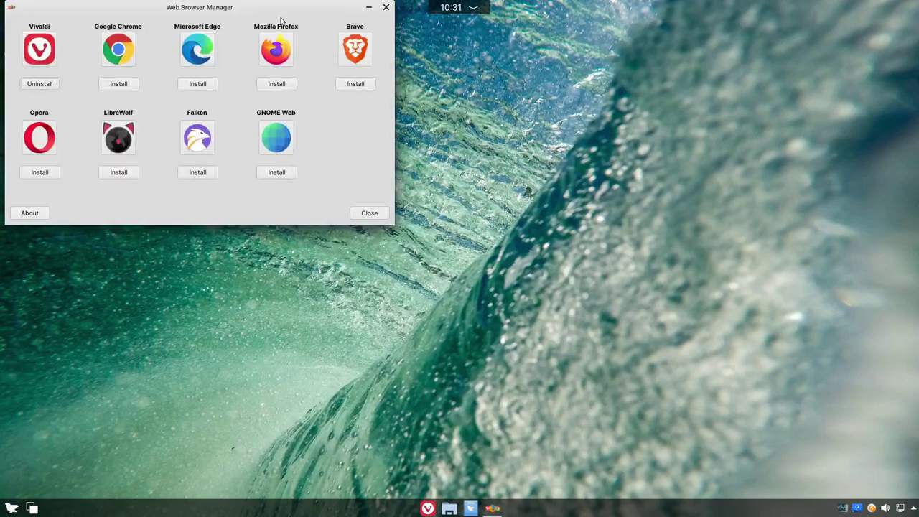
pyautogui.moveTo(234, 10); pyautogui.dragTo(470, 104)
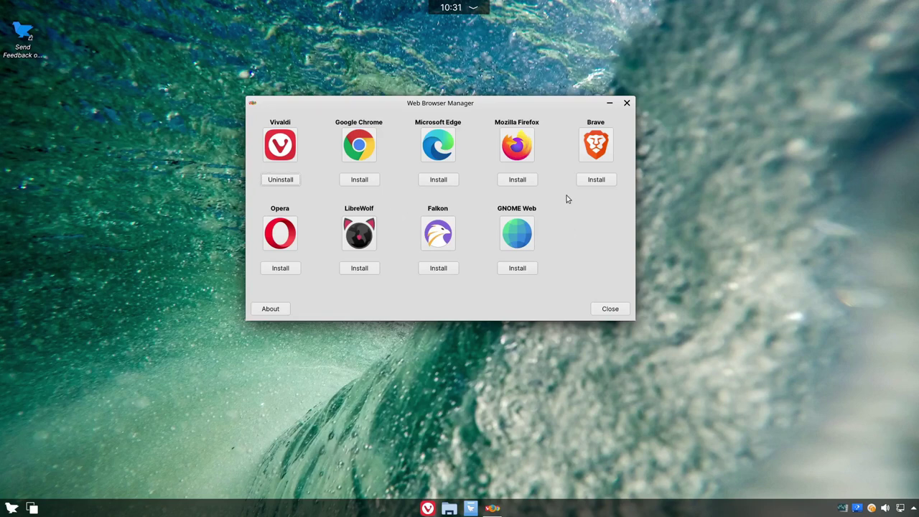
pyautogui.moveTo(424, 105); pyautogui.dragTo(452, 152)
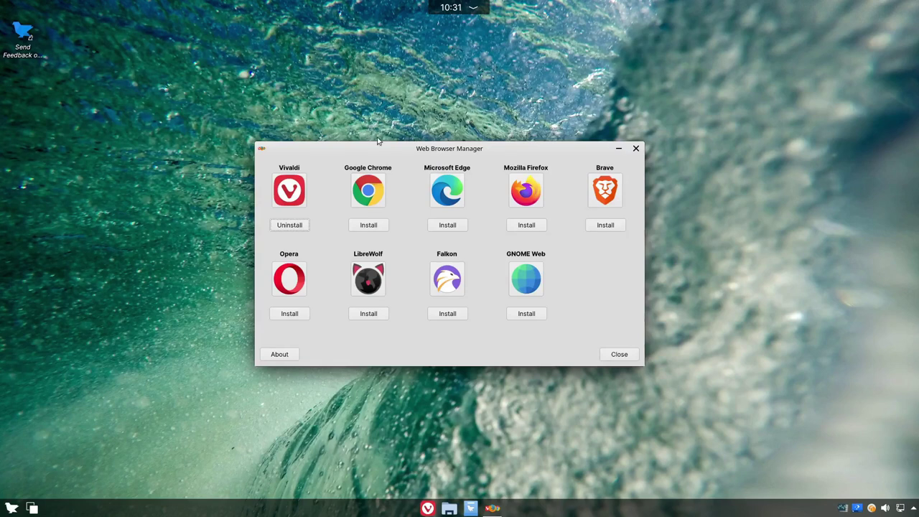
pyautogui.moveTo(420, 150)
pyautogui.mouseDown()
pyautogui.moveTo(439, 142)
pyautogui.moveTo(429, 140)
pyautogui.mouseUp()
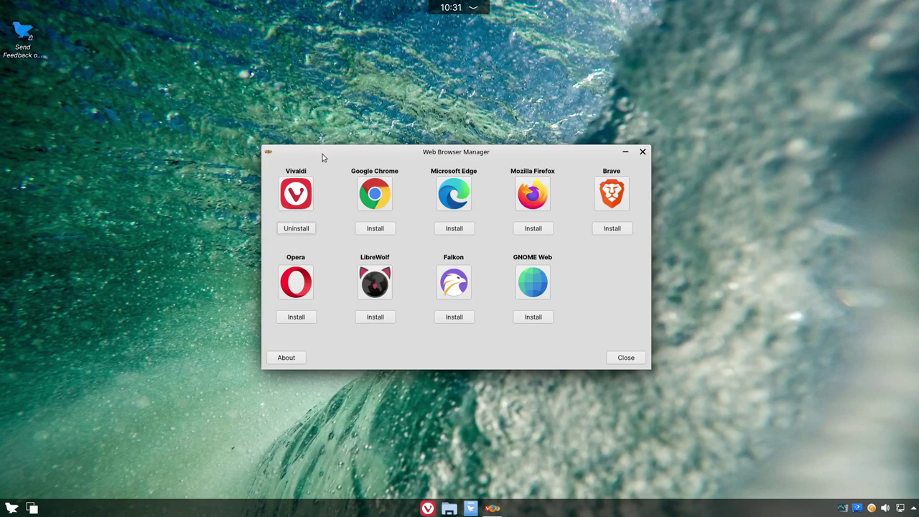
pyautogui.moveTo(460, 153); pyautogui.dragTo(445, 142)
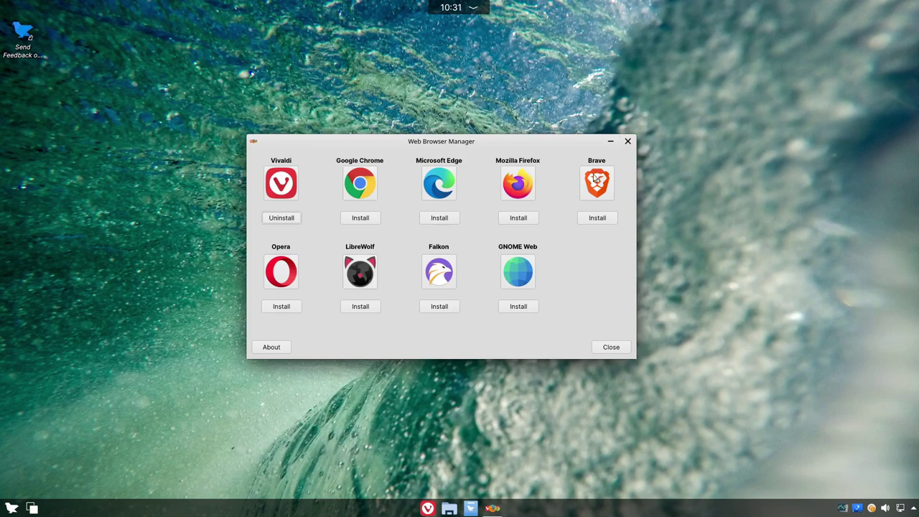
pyautogui.click(627, 143)
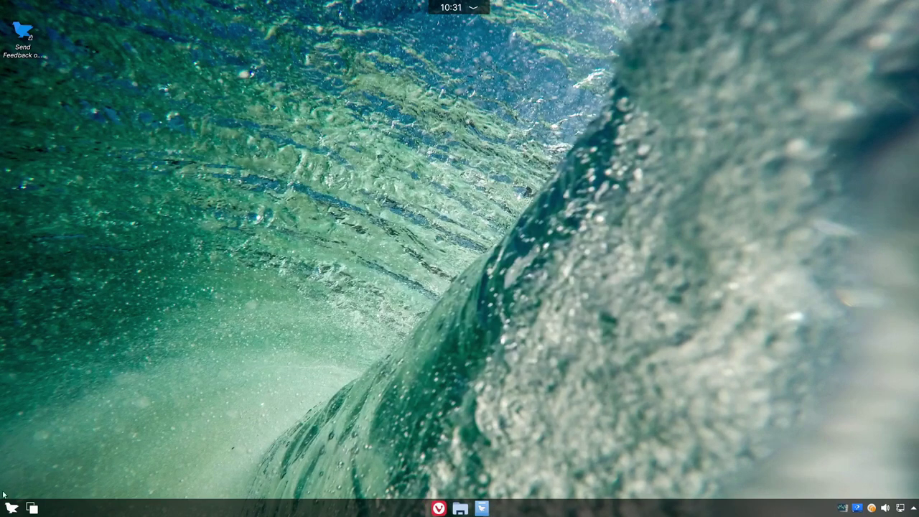
pyautogui.click(11, 507)
pyautogui.click(162, 498)
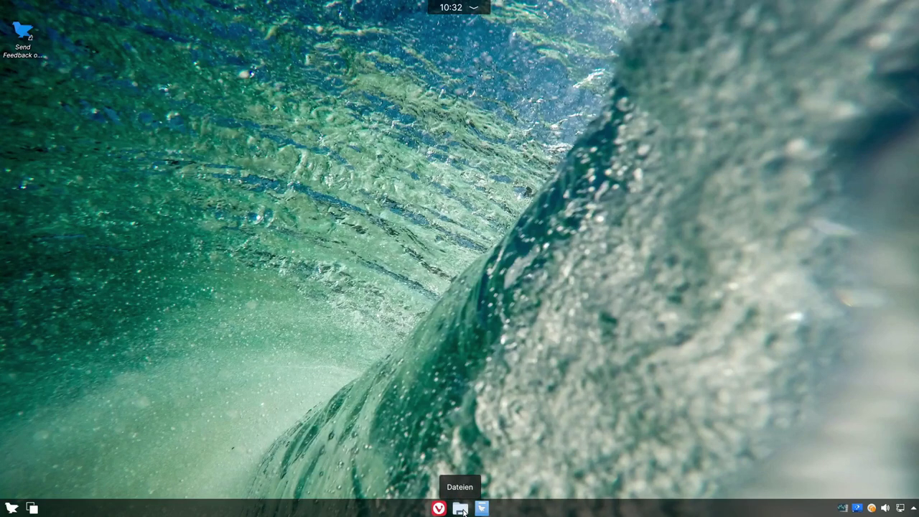
pyautogui.click(460, 508)
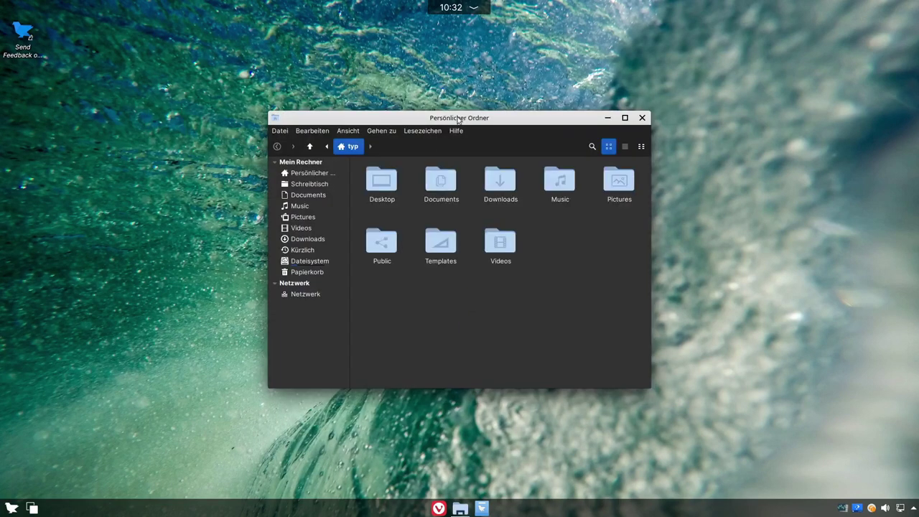
pyautogui.moveTo(458, 119); pyautogui.dragTo(437, 109)
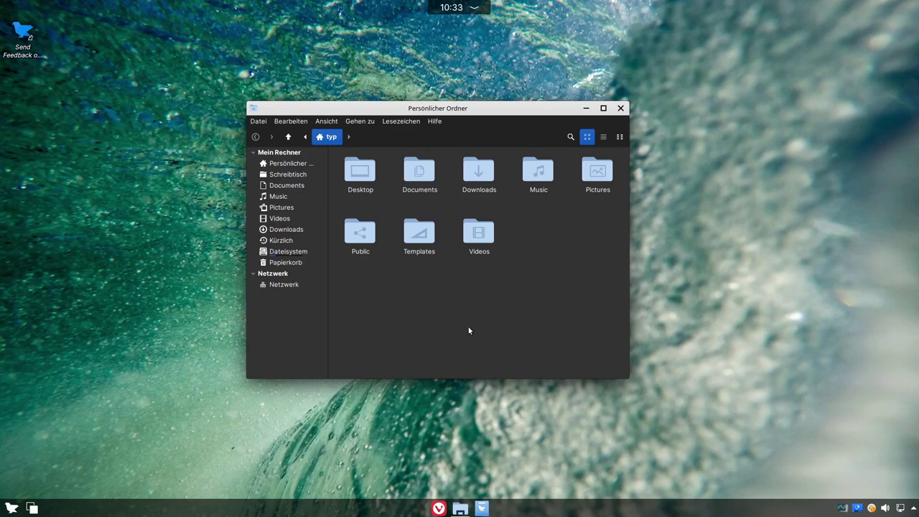
pyautogui.write('sd')
pyautogui.click(440, 123)
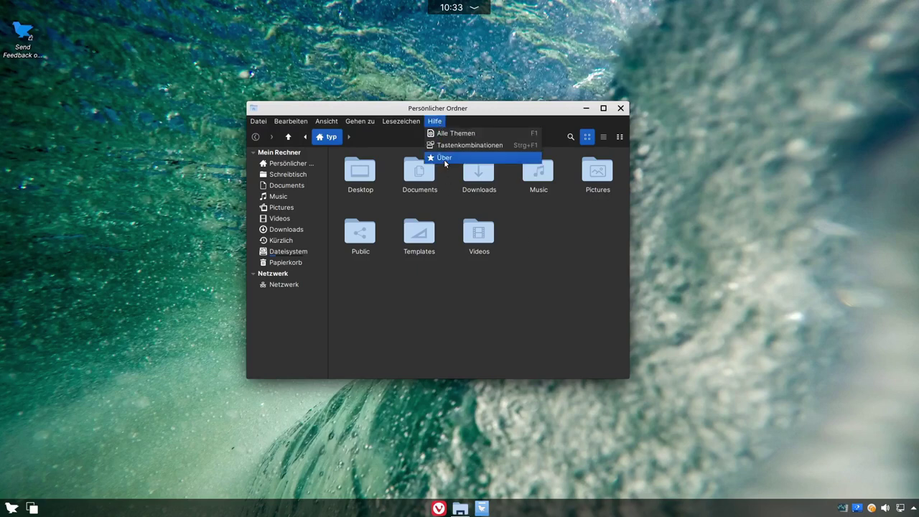
pyautogui.click(445, 158)
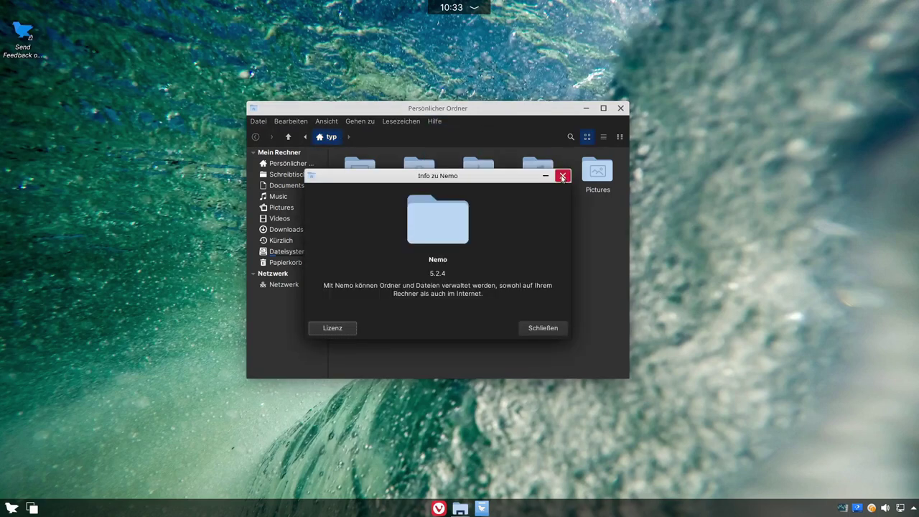
pyautogui.click(563, 175)
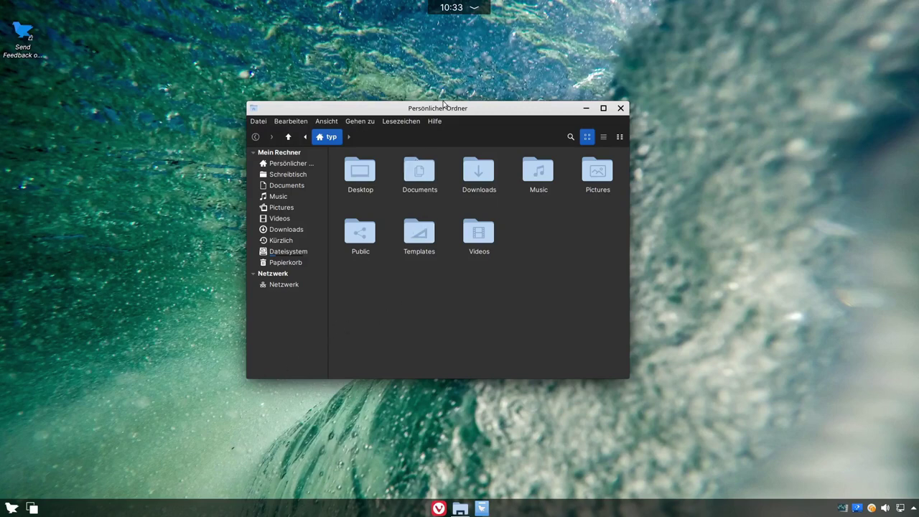
pyautogui.moveTo(436, 109)
pyautogui.mouseDown()
pyautogui.moveTo(451, 103)
pyautogui.moveTo(416, 108)
pyautogui.moveTo(445, 109)
pyautogui.mouseUp()
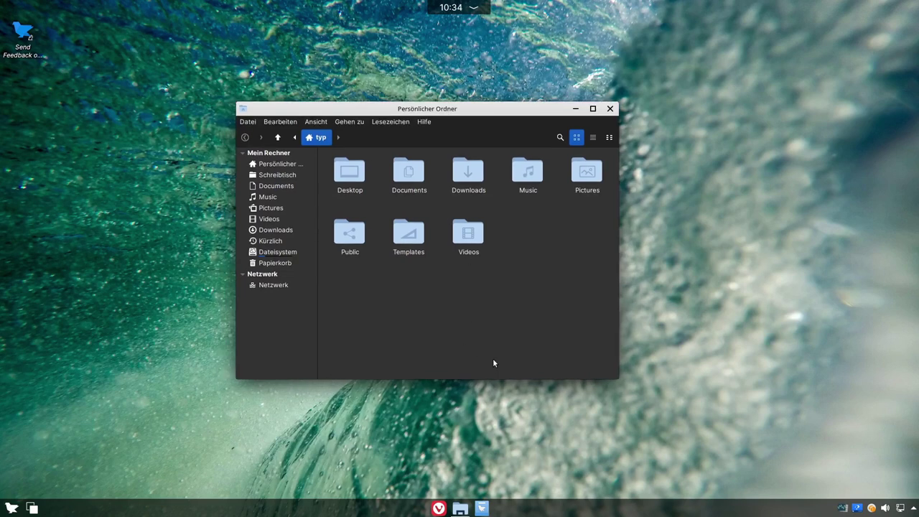
pyautogui.click(609, 108)
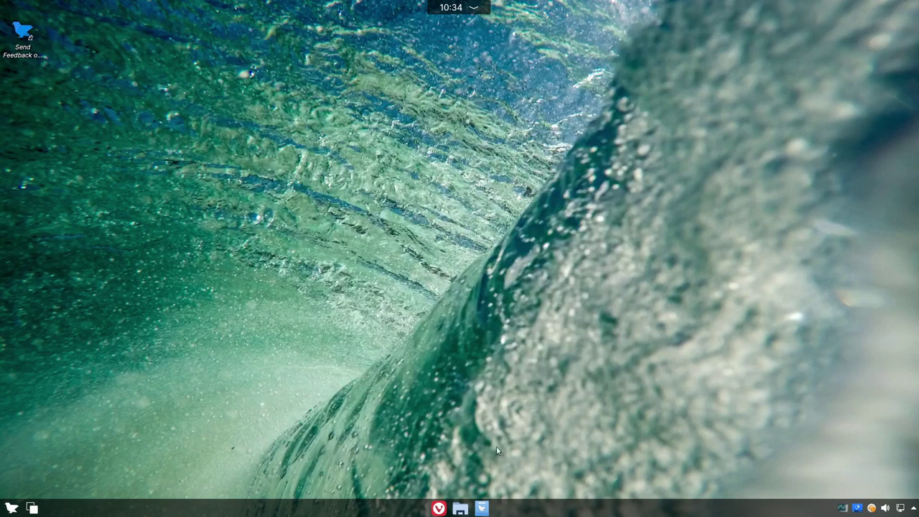
pyautogui.click(487, 503)
# Step: View the Store's About information, close it, then clear and refocus the search field
pyautogui.moveTo(490, 89); pyautogui.dragTo(476, 87)
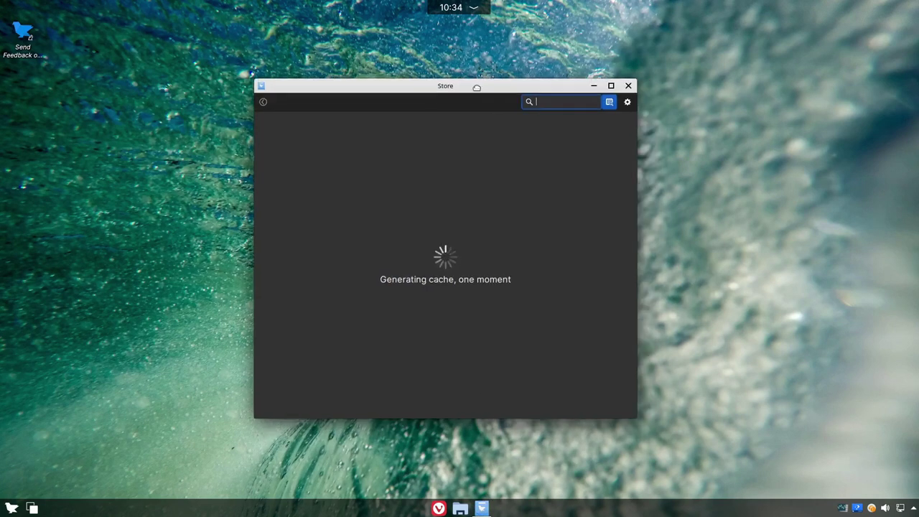
pyautogui.write('s')
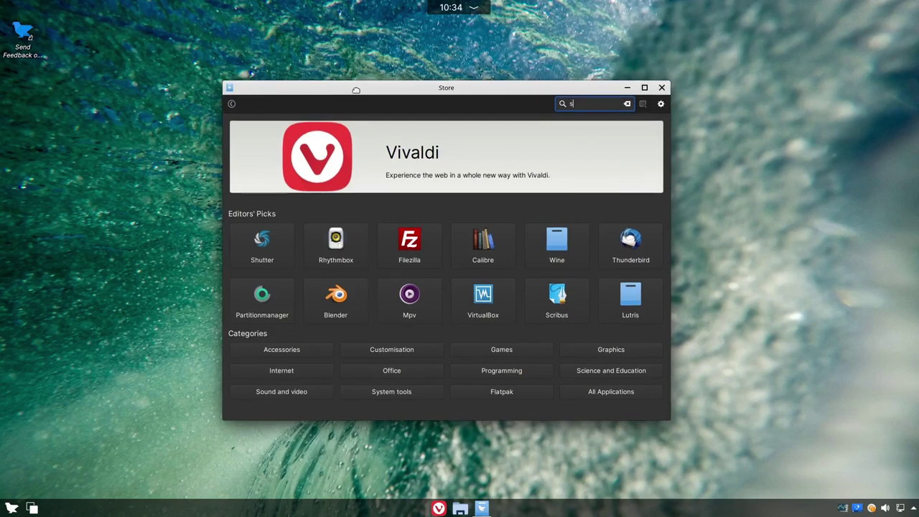
pyautogui.moveTo(355, 90); pyautogui.dragTo(353, 86)
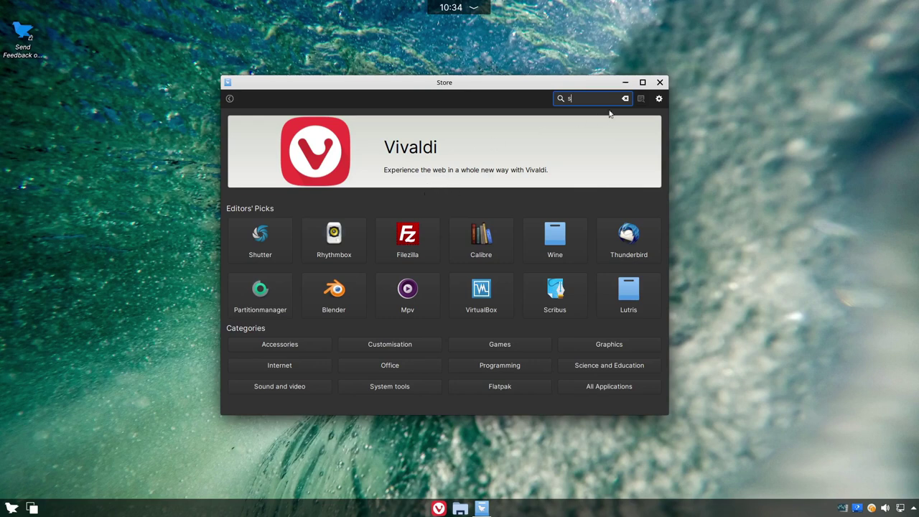
pyautogui.click(658, 98)
pyautogui.click(690, 148)
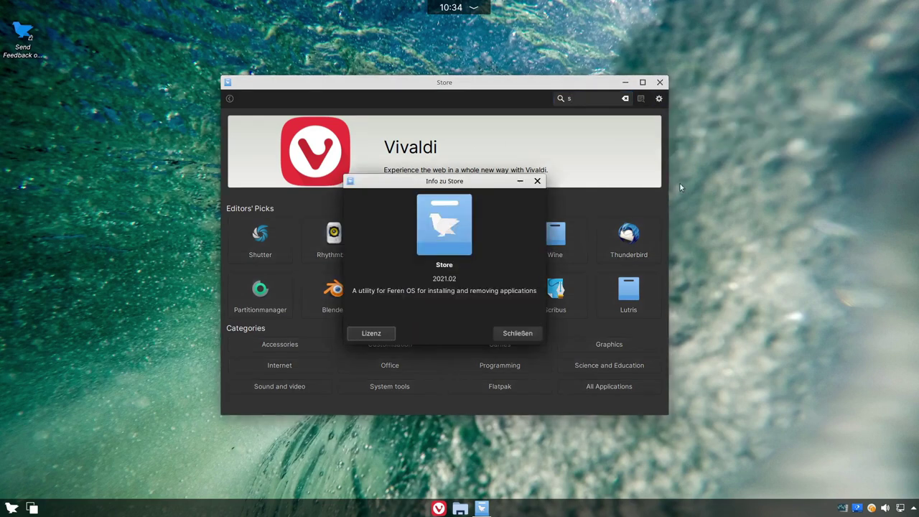
pyautogui.moveTo(435, 265); pyautogui.dragTo(452, 265)
pyautogui.click(537, 181)
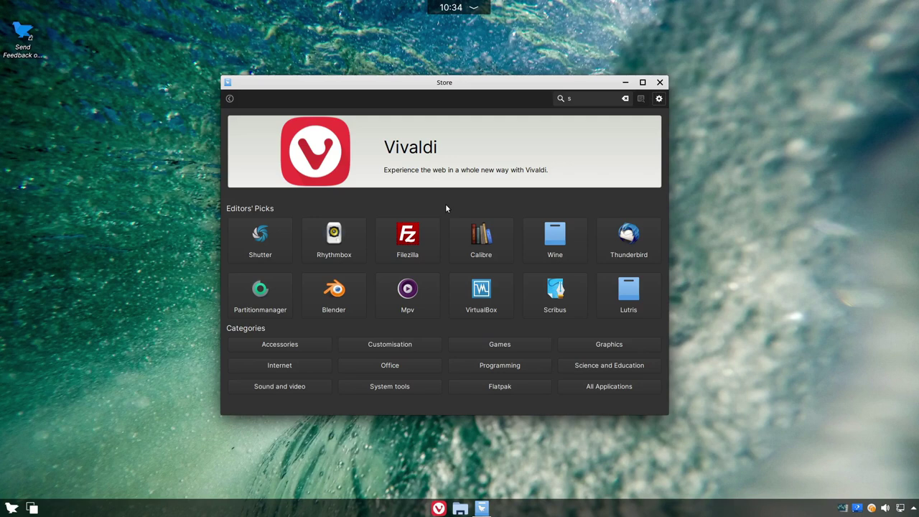
pyautogui.click(624, 99)
pyautogui.click(594, 99)
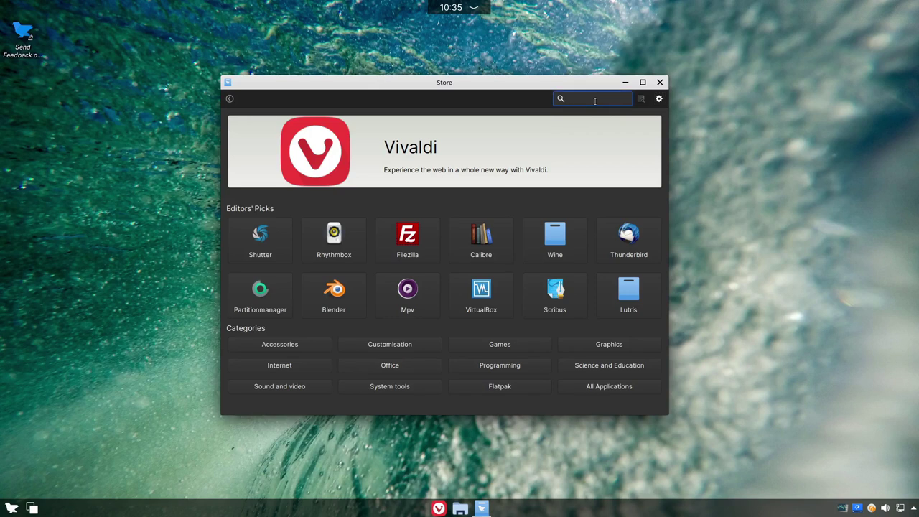
# Step: Search 'flatpakspotif', browse the Spotify (Flatpak) details page, then close the Store
pyautogui.write('flatpak')
pyautogui.write('s')
pyautogui.write('potif')
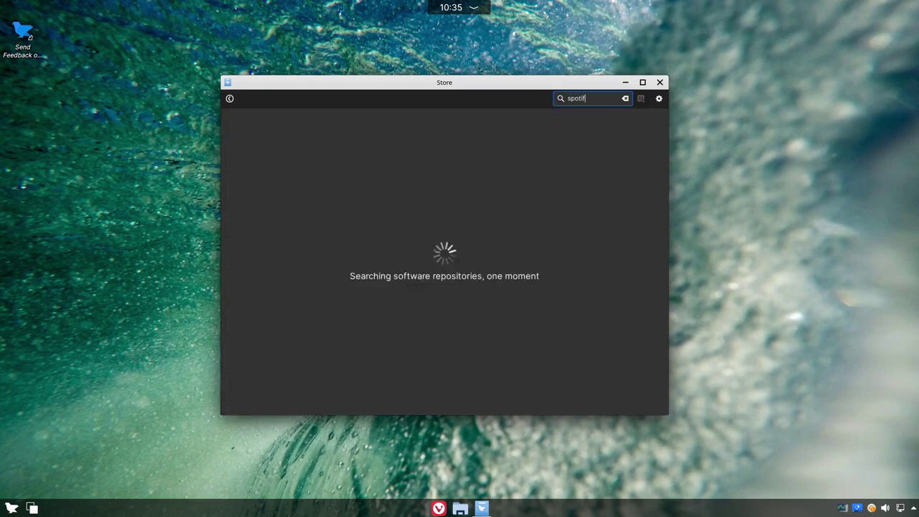
pyautogui.click(278, 136)
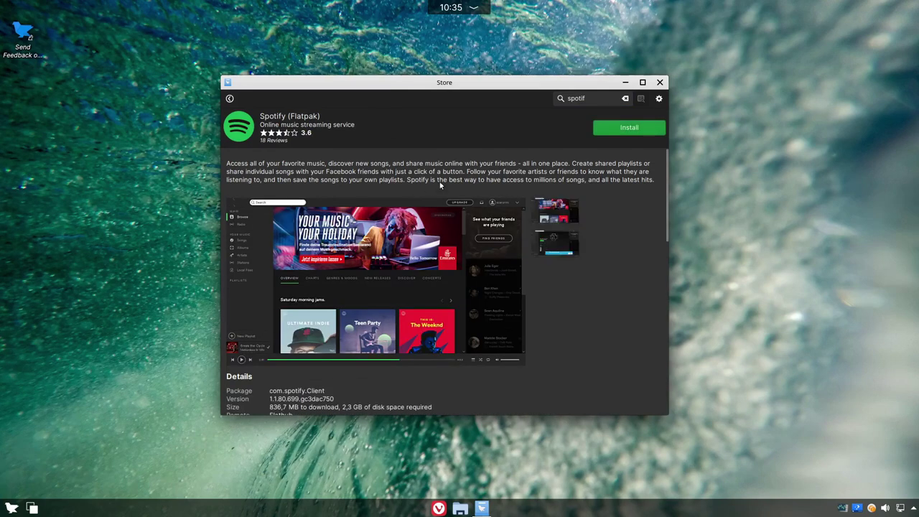
pyautogui.scroll(-2, 416, 244)
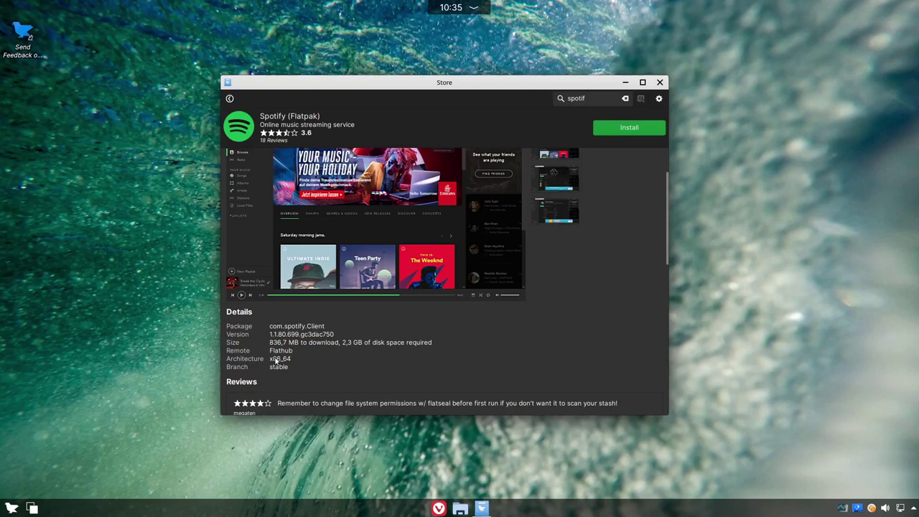
pyautogui.scroll(2, 276, 359)
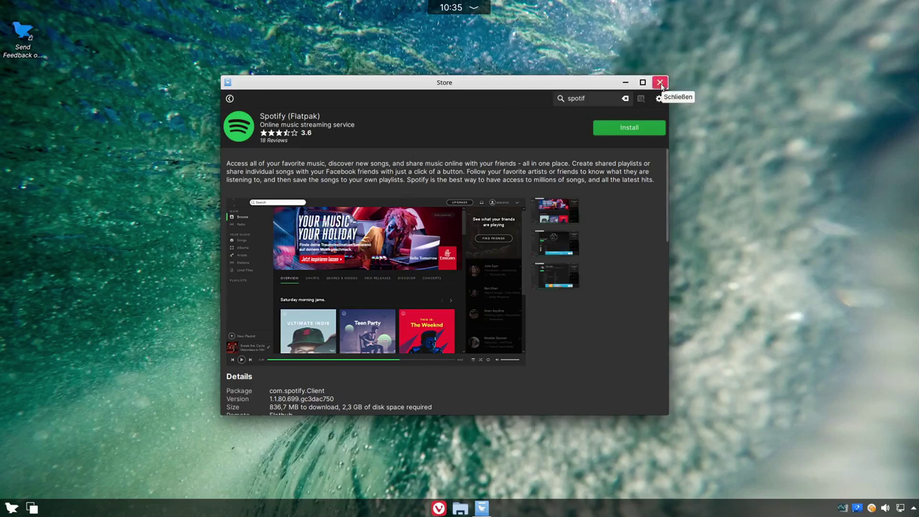
pyautogui.click(659, 82)
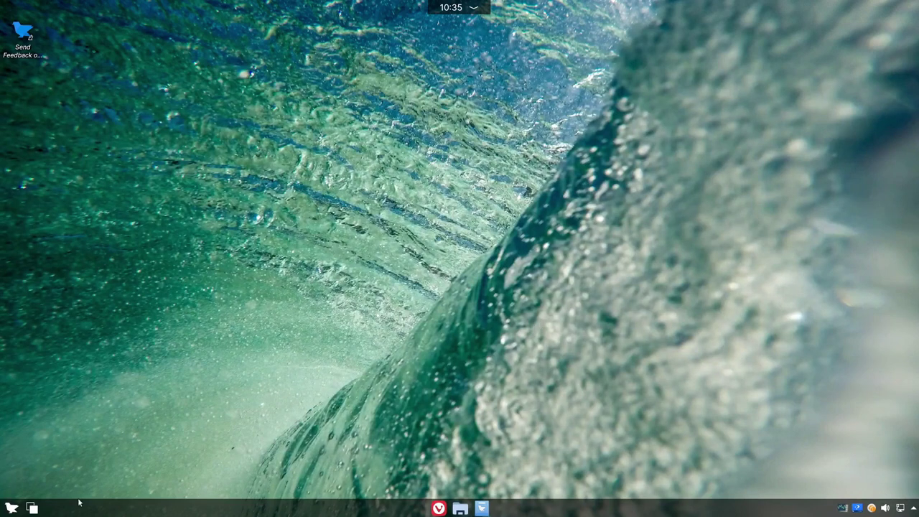
pyautogui.click(10, 508)
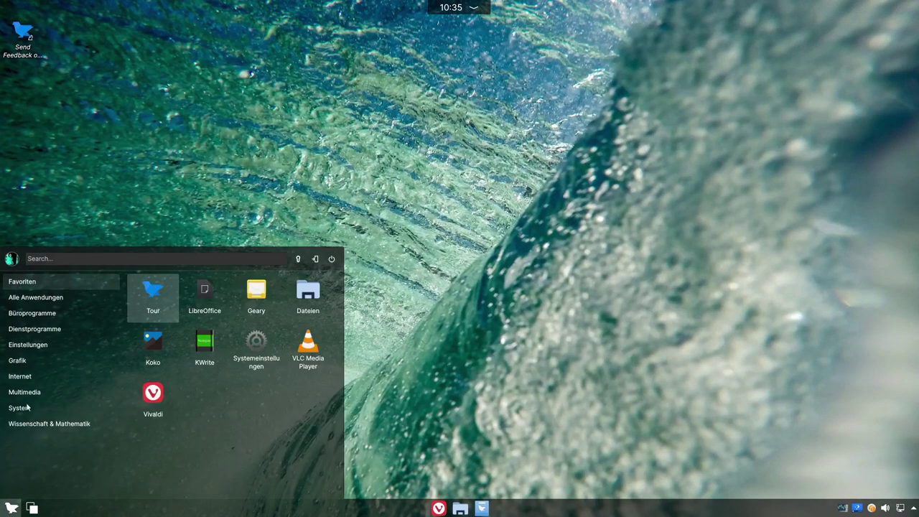
pyautogui.click(35, 314)
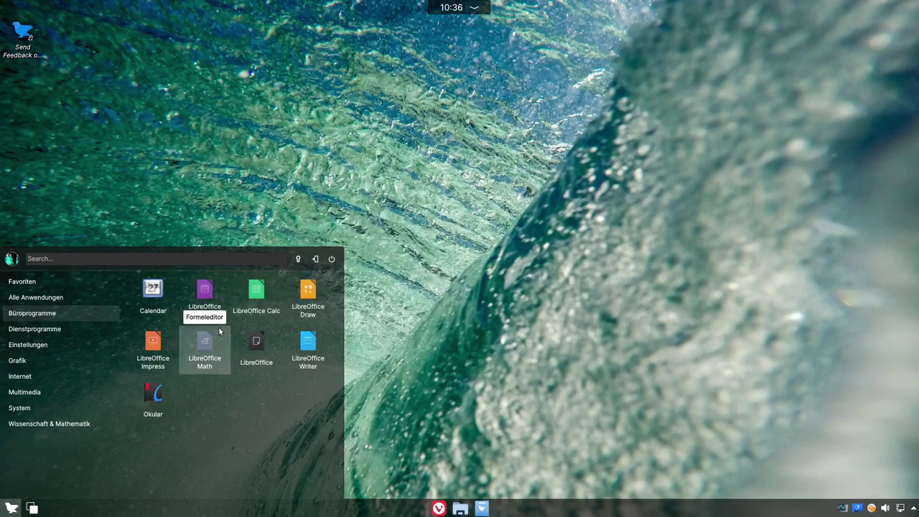
pyautogui.click(153, 296)
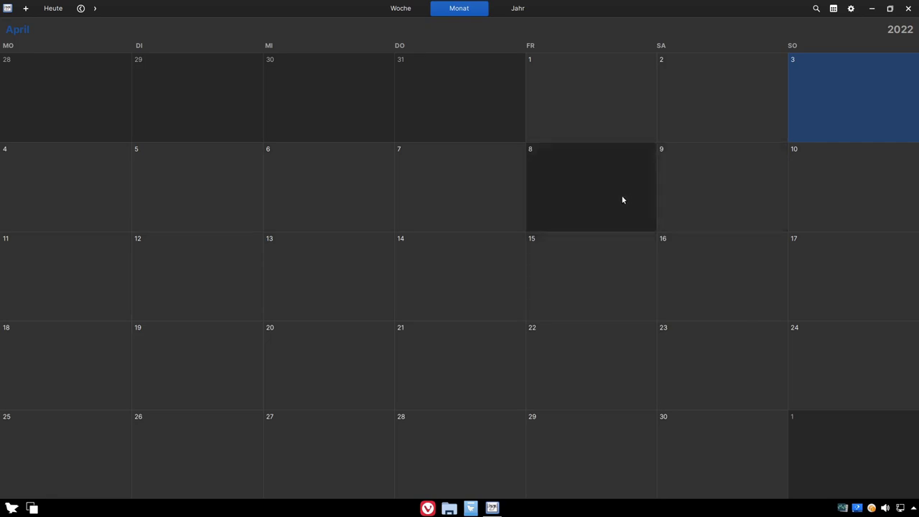
pyautogui.moveTo(650, 4); pyautogui.dragTo(493, 71)
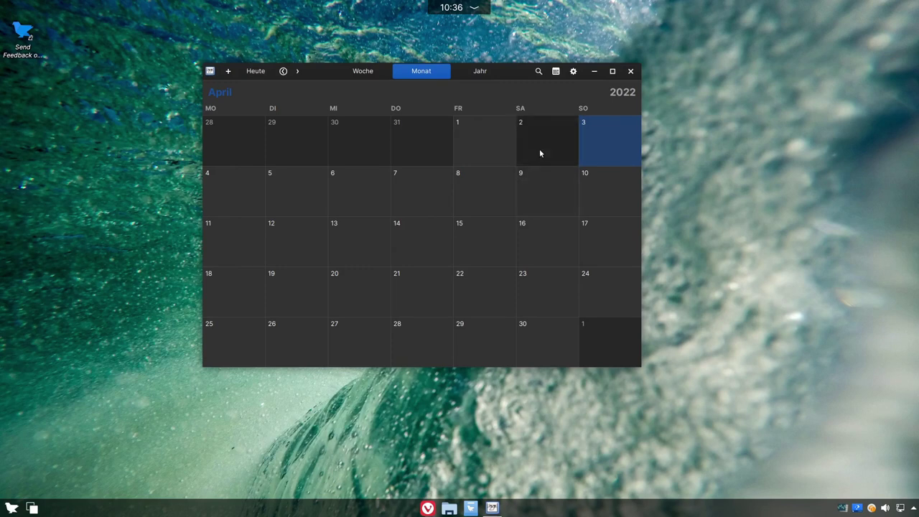
pyautogui.click(630, 72)
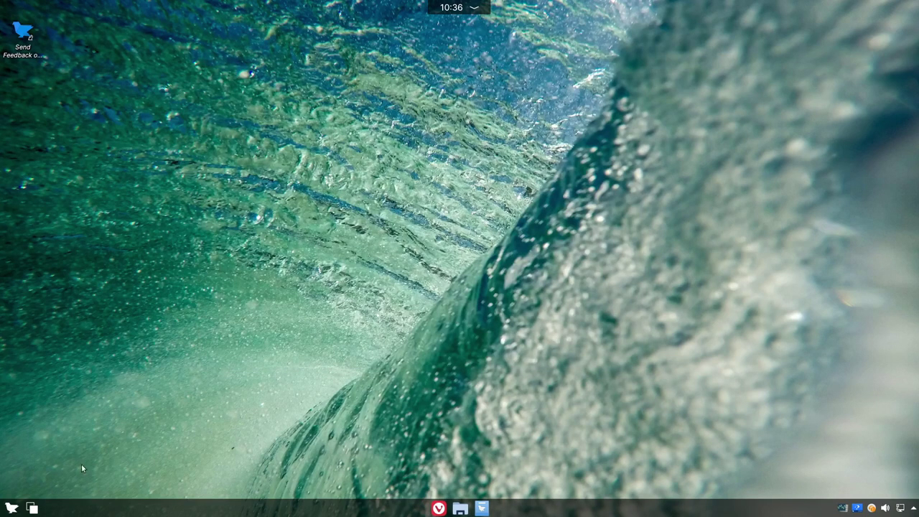
pyautogui.click(12, 507)
# Step: Launch Calculator from the Dienstprogramme category of the start menu
pyautogui.moveTo(52, 313)
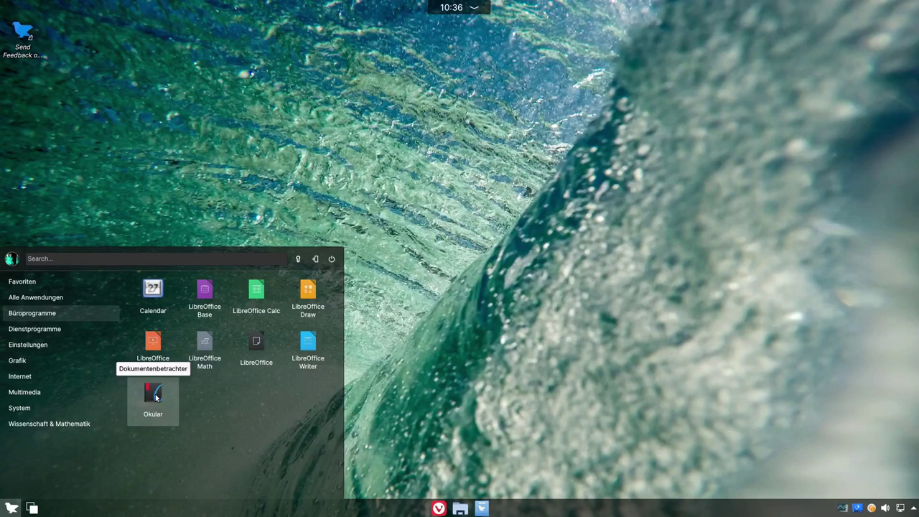
pyautogui.click(40, 332)
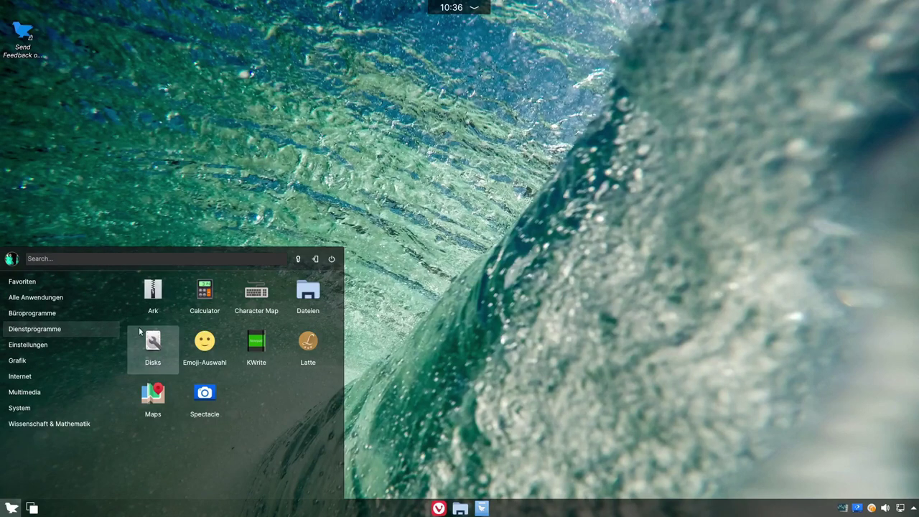
pyautogui.click(205, 294)
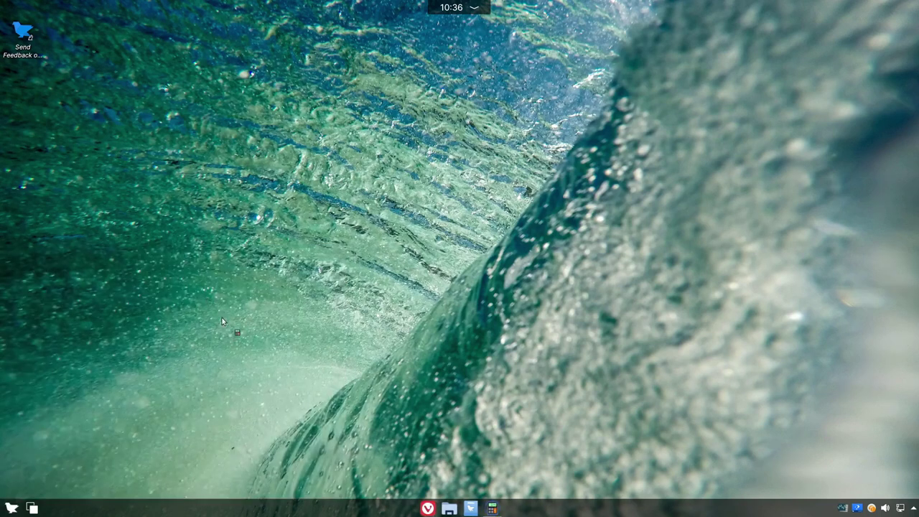
# Step: Check the Calculator's About dialog showing version 3.36.0, then close it
pyautogui.click(475, 172)
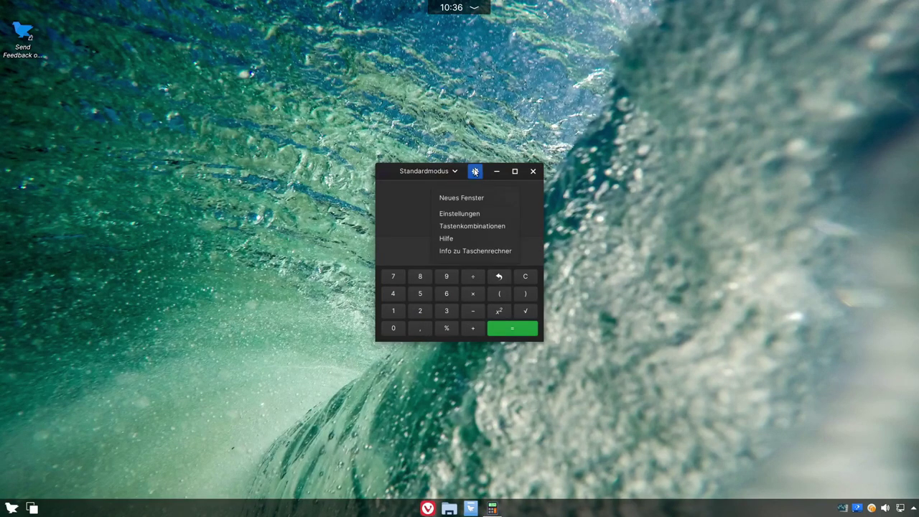
pyautogui.click(463, 250)
pyautogui.moveTo(450, 278); pyautogui.dragTo(463, 278)
pyautogui.click(489, 268)
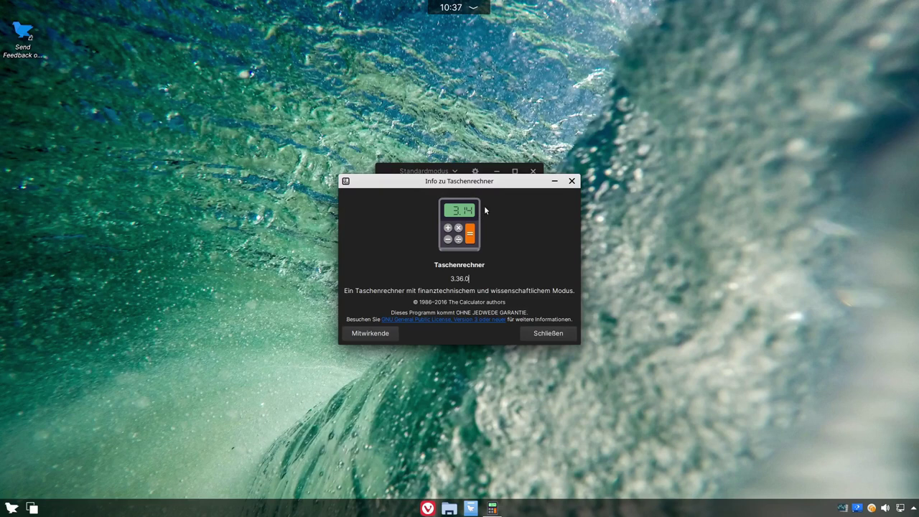
pyautogui.moveTo(453, 183); pyautogui.dragTo(341, 202)
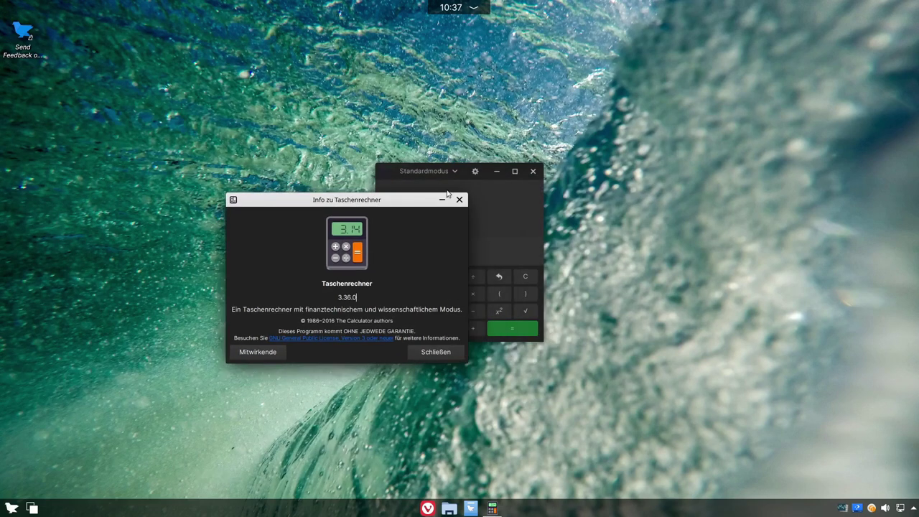
pyautogui.click(461, 199)
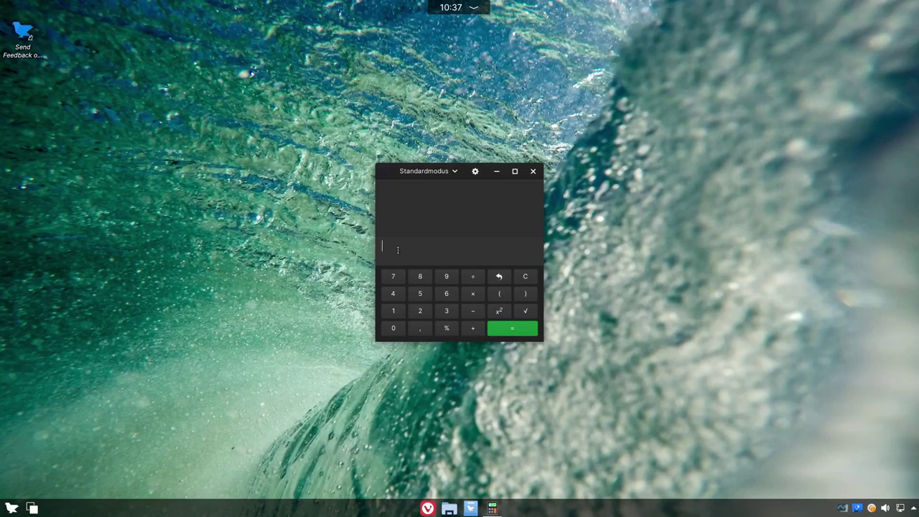
# Step: Close the Calculator and launch Disks from the Dienstprogramme menu
pyautogui.click(533, 171)
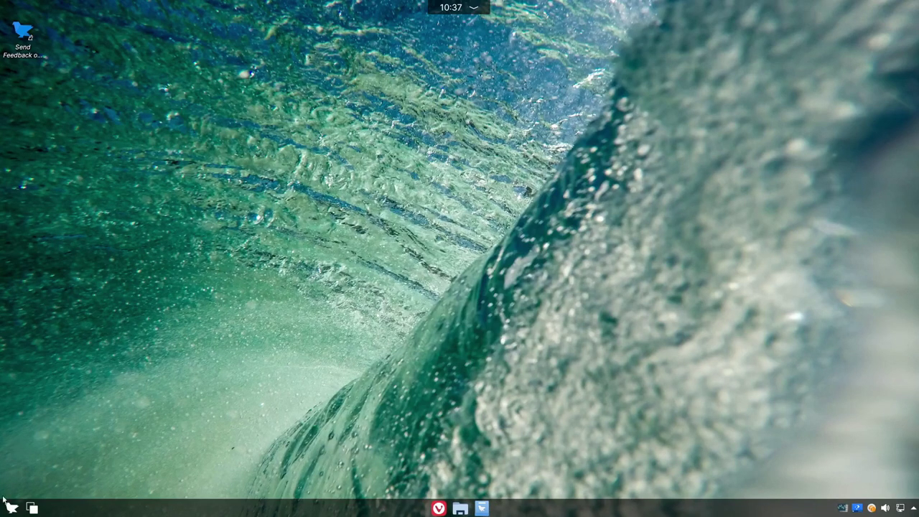
pyautogui.click(10, 508)
pyautogui.moveTo(26, 368)
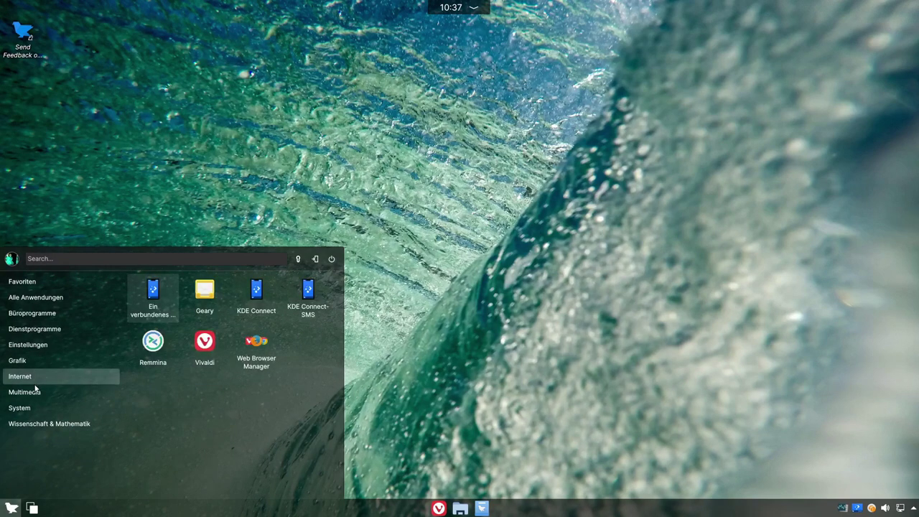
pyautogui.moveTo(42, 344)
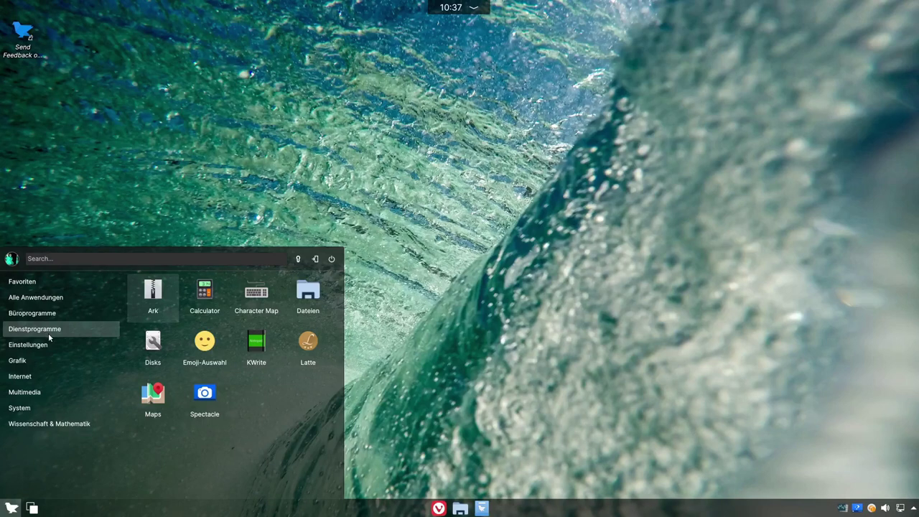
pyautogui.click(151, 344)
# Step: Check the Disks About dialog showing version 3.36.3, then close it
pyautogui.write('s')
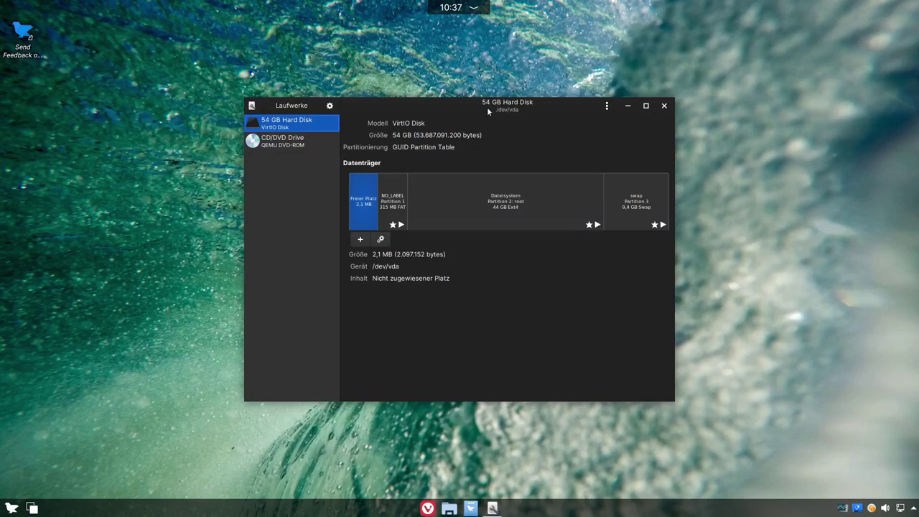
pyautogui.moveTo(481, 107); pyautogui.dragTo(460, 113)
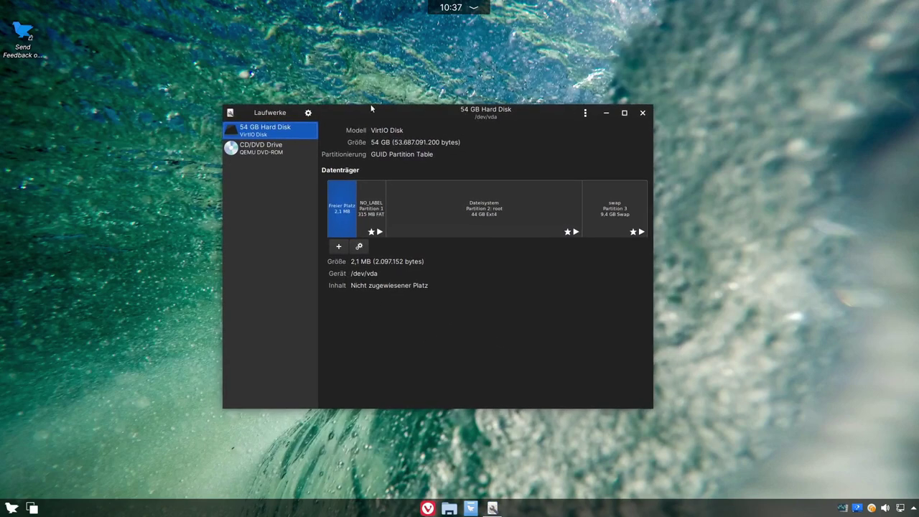
pyautogui.click(309, 112)
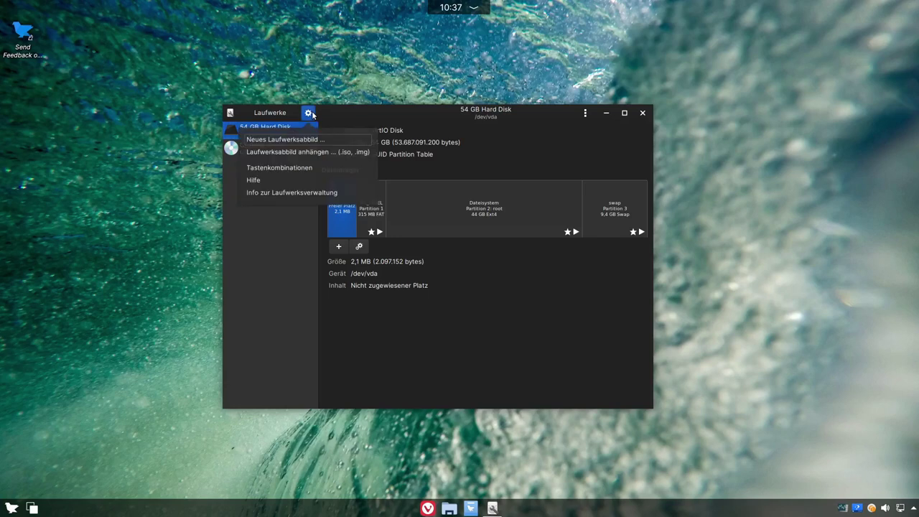
pyautogui.click(285, 194)
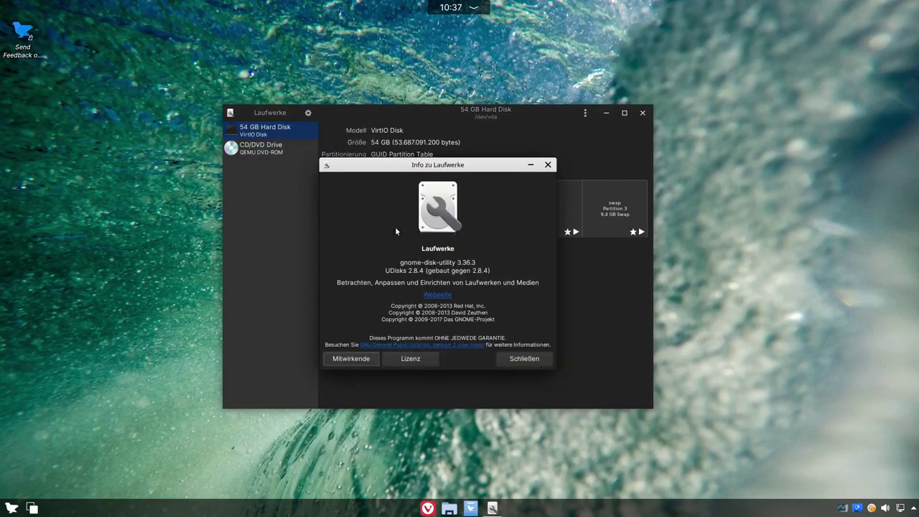
pyautogui.moveTo(403, 263); pyautogui.dragTo(452, 262)
pyautogui.click(452, 262)
pyautogui.moveTo(428, 165); pyautogui.dragTo(541, 249)
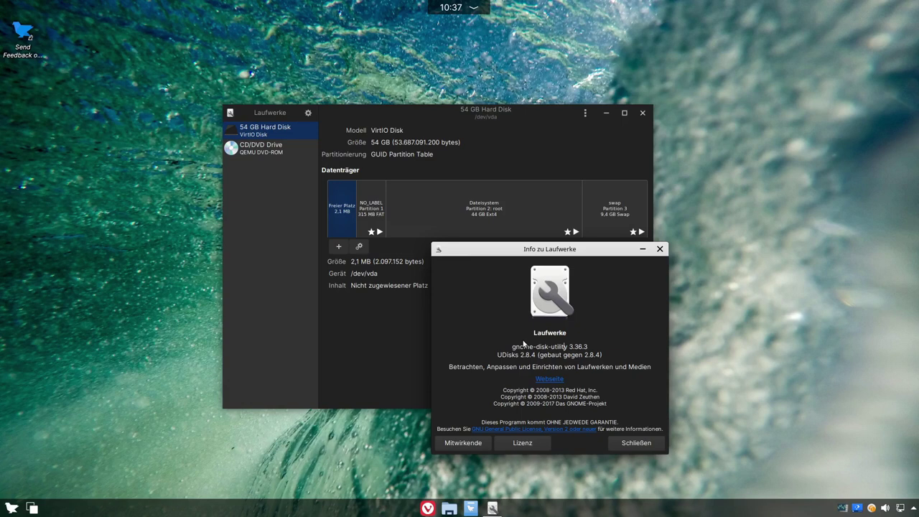
pyautogui.click(660, 249)
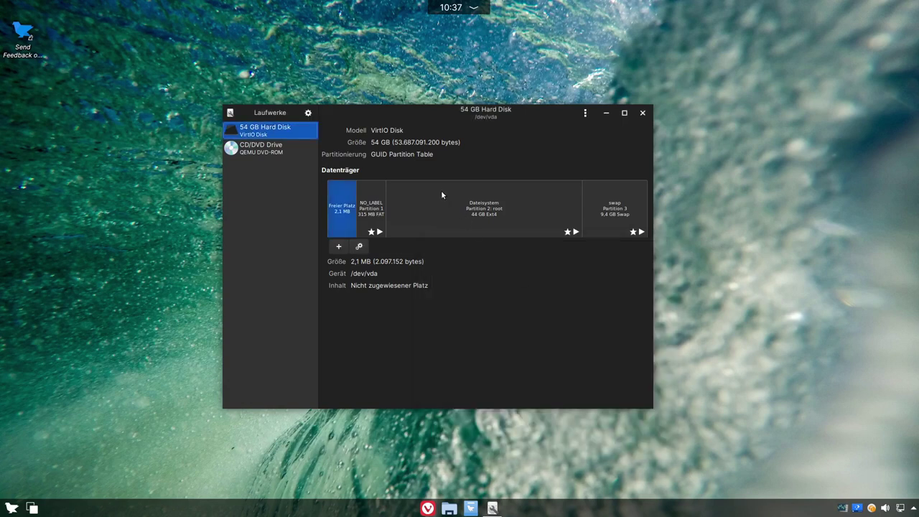
# Step: Look at the CD/DVD drive and 54 GB hard disk details, then close Disks
pyautogui.click(257, 145)
pyautogui.click(278, 127)
pyautogui.click(642, 112)
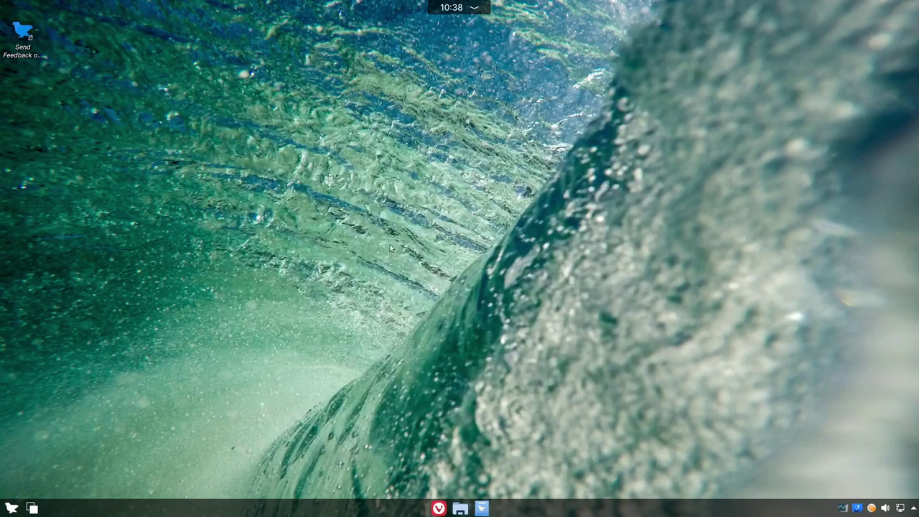
pyautogui.click(10, 507)
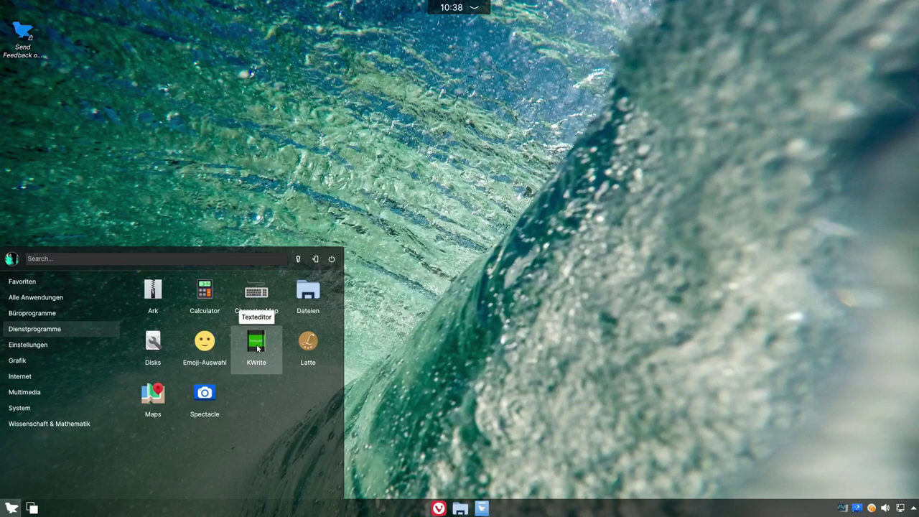
# Step: Launch KWrite, type and delete 'asdf', then close the editor
pyautogui.click(257, 345)
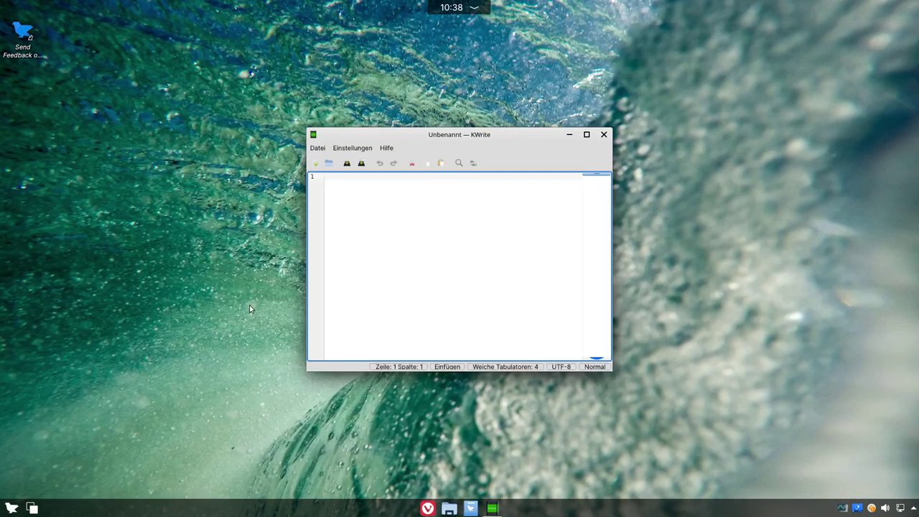
pyautogui.write('asdf')
pyautogui.moveTo(431, 201); pyautogui.dragTo(268, 183)
pyautogui.press('BackSpace')
pyautogui.click(603, 135)
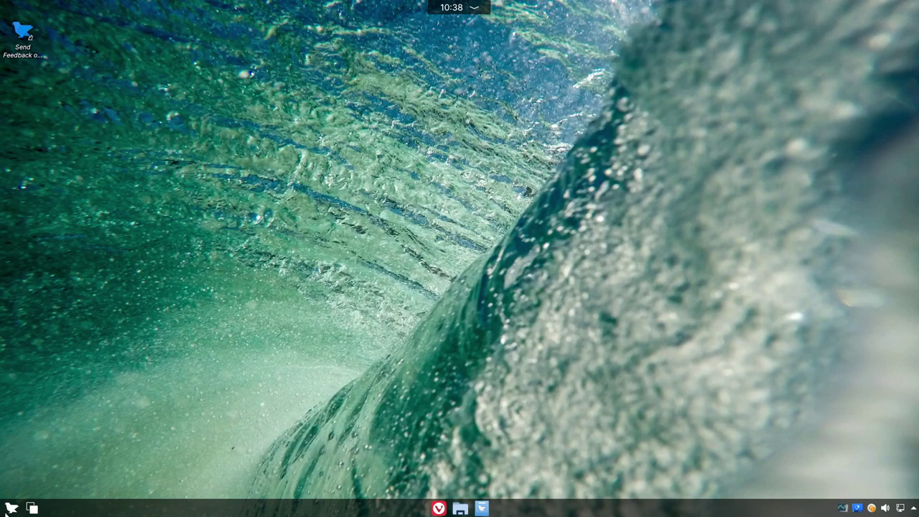
# Step: Open the application launcher and browse its Einstellungen category
pyautogui.click(10, 508)
pyautogui.moveTo(58, 332)
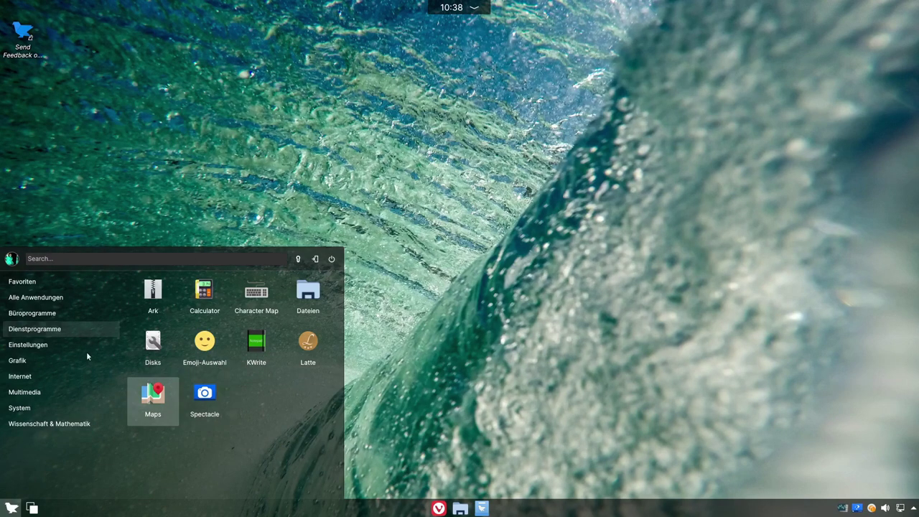
pyautogui.moveTo(85, 349)
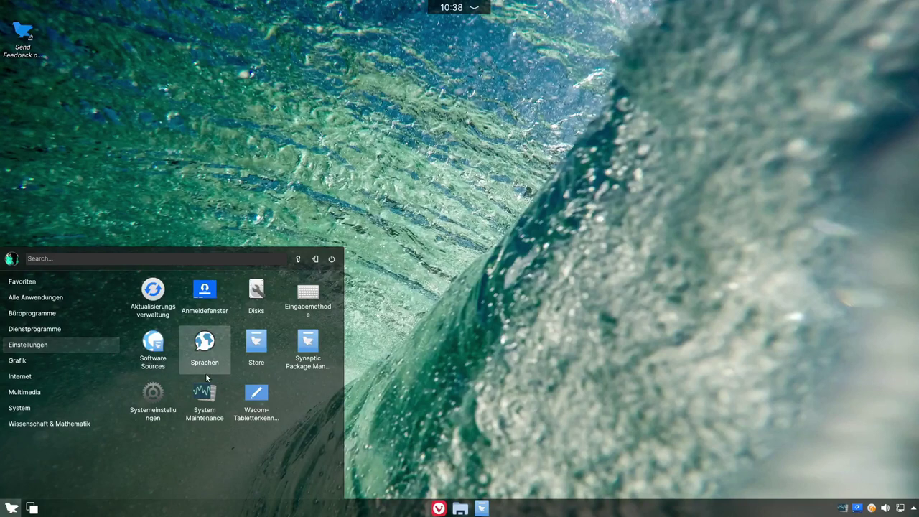
pyautogui.moveTo(54, 360)
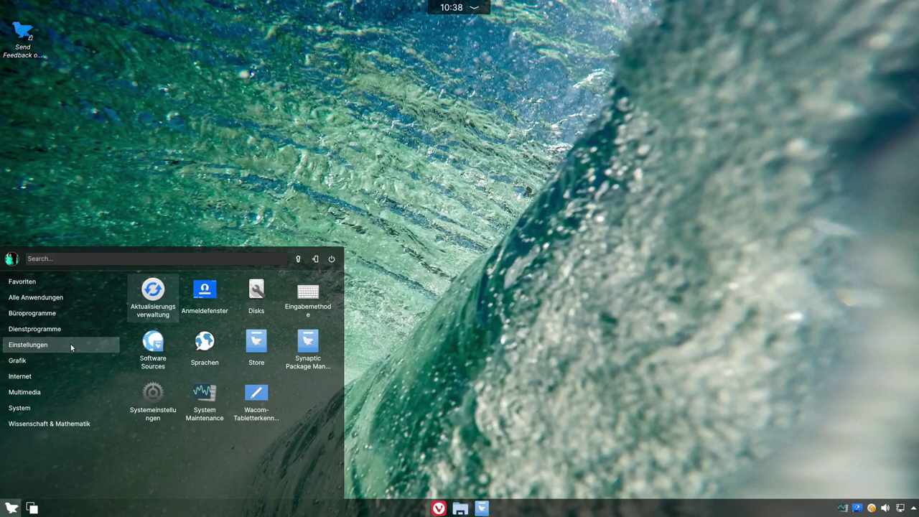
pyautogui.click(214, 306)
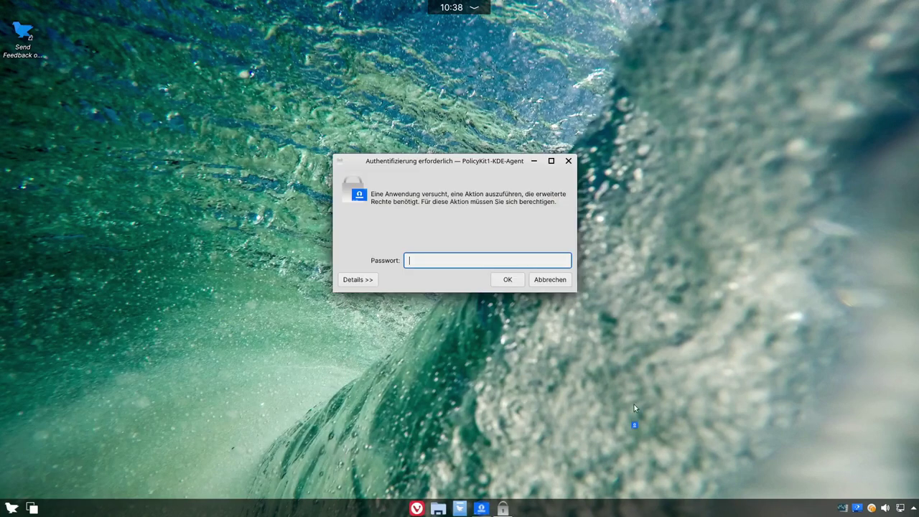
pyautogui.write('•••')
pyautogui.press('Return')
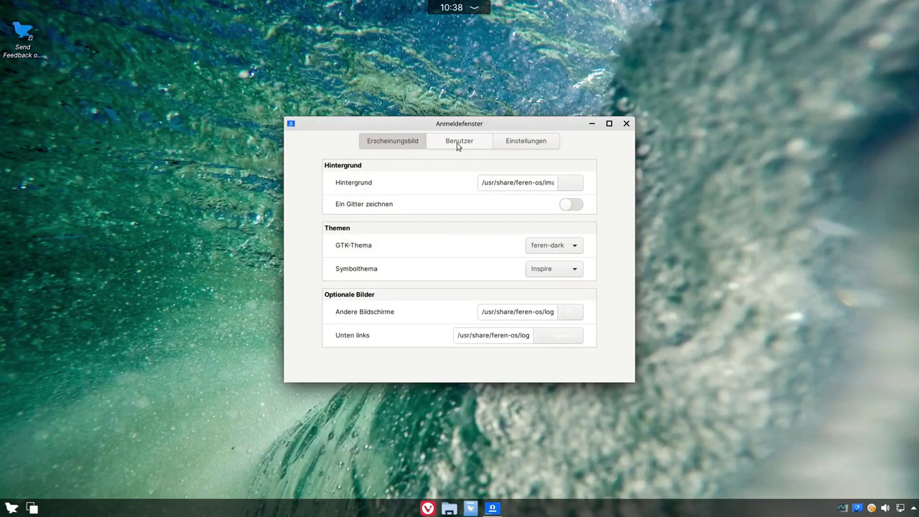
pyautogui.click(458, 144)
pyautogui.click(511, 143)
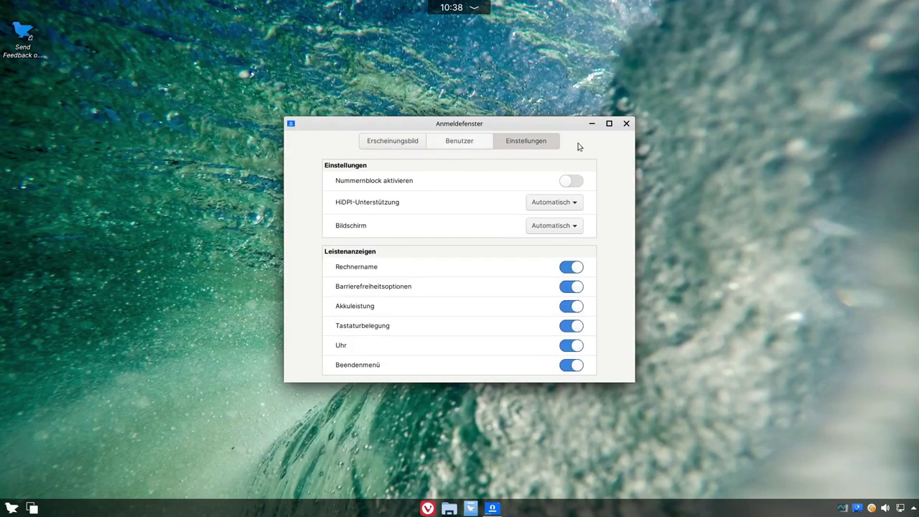
pyautogui.click(575, 181)
pyautogui.click(574, 180)
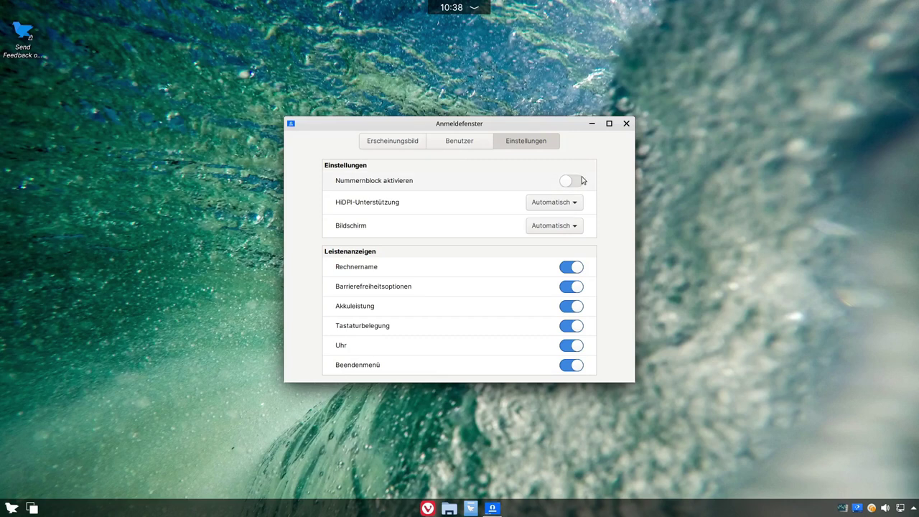
pyautogui.click(472, 146)
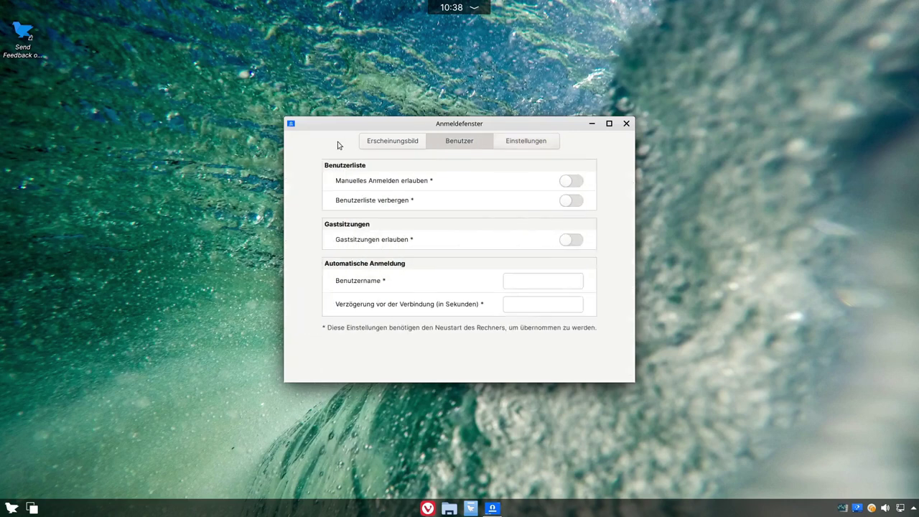
pyautogui.click(392, 147)
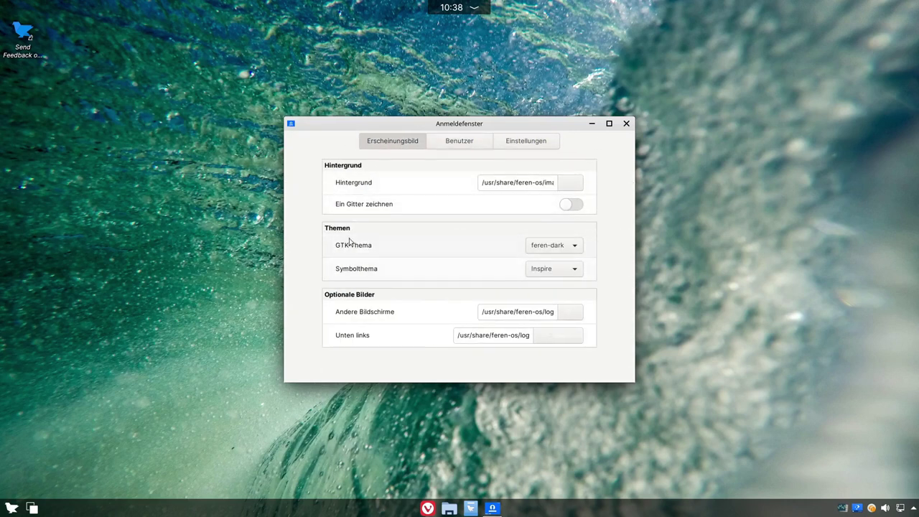
pyautogui.click(560, 249)
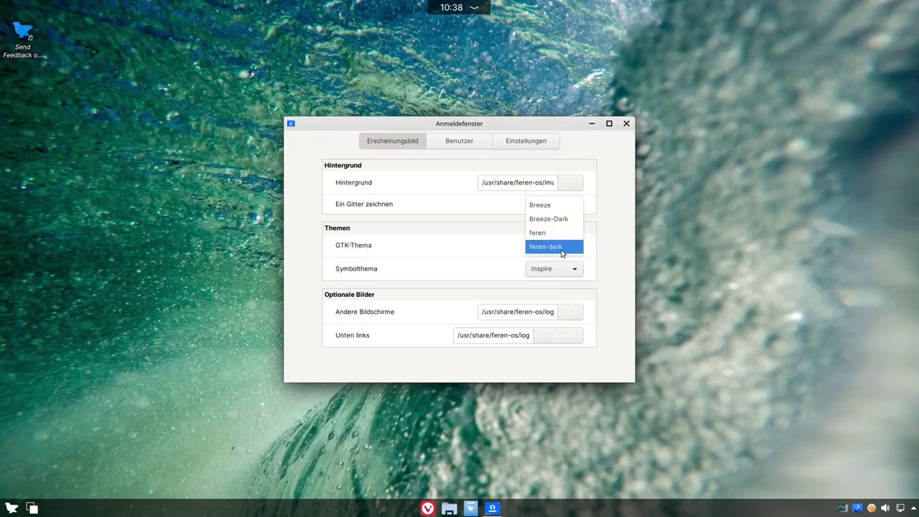
pyautogui.click(431, 259)
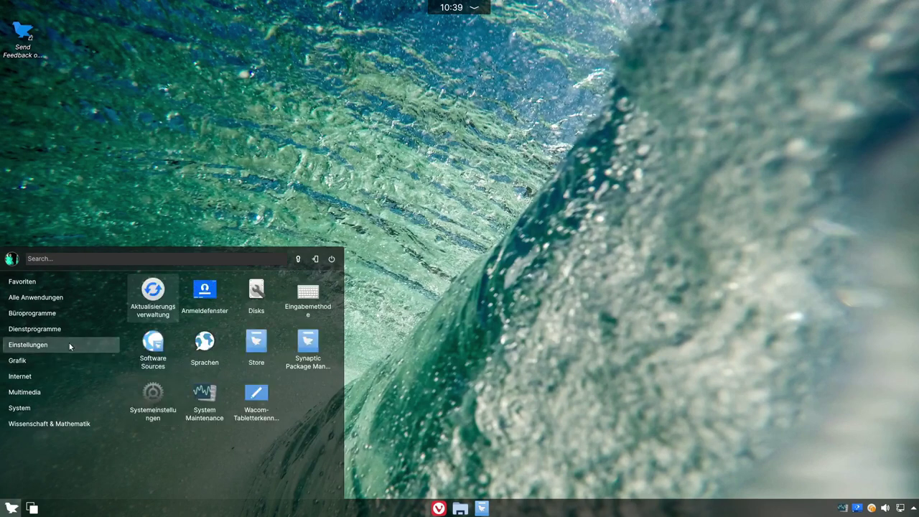
pyautogui.moveTo(108, 375)
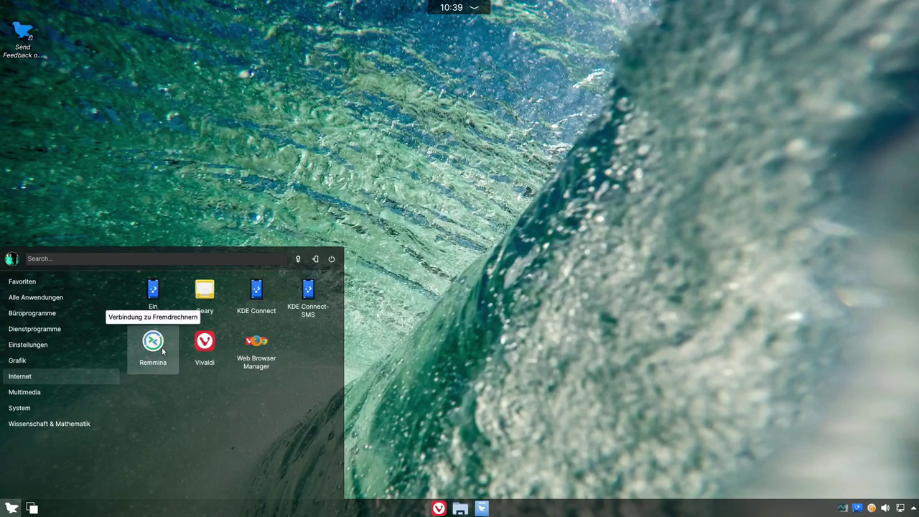
# Step: Launch Geary and unlock the keyring with the account password
pyautogui.click(206, 296)
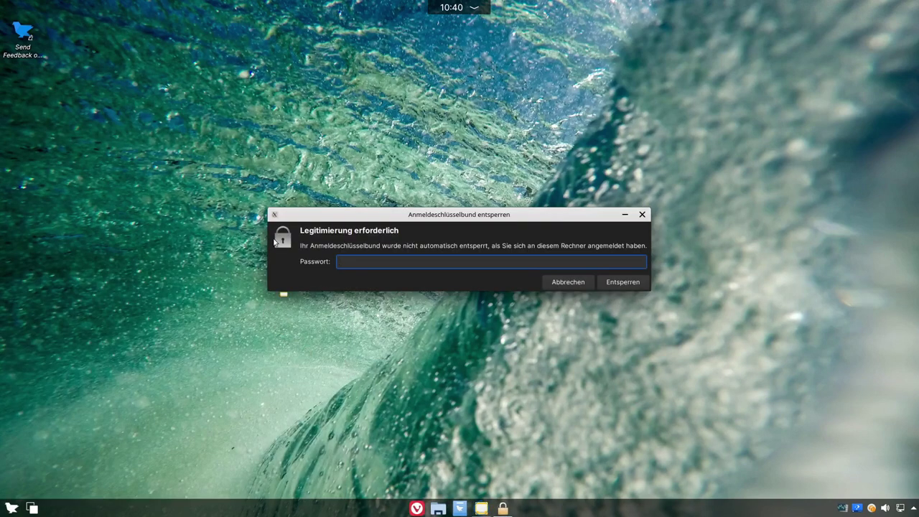
pyautogui.write('***')
pyautogui.press('Return')
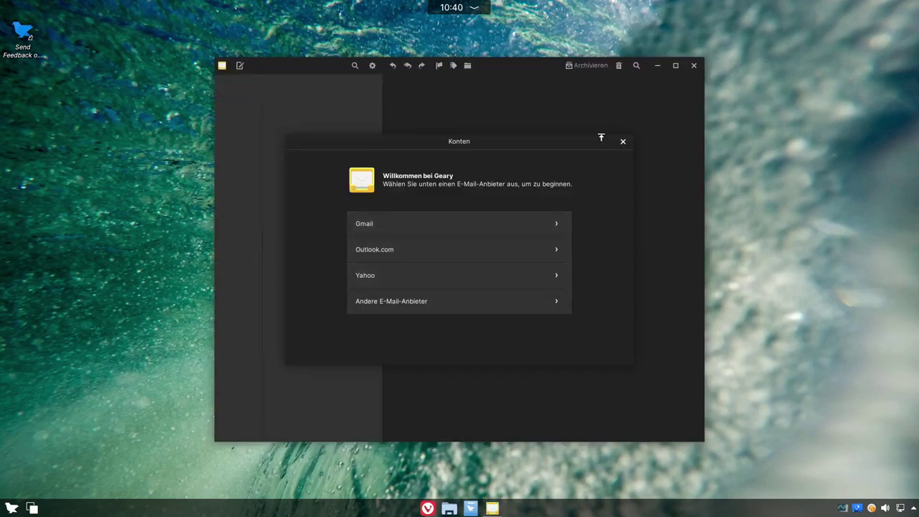
# Step: Reposition the Konten account setup dialog, then close it and Geary
pyautogui.moveTo(523, 140); pyautogui.dragTo(642, 158)
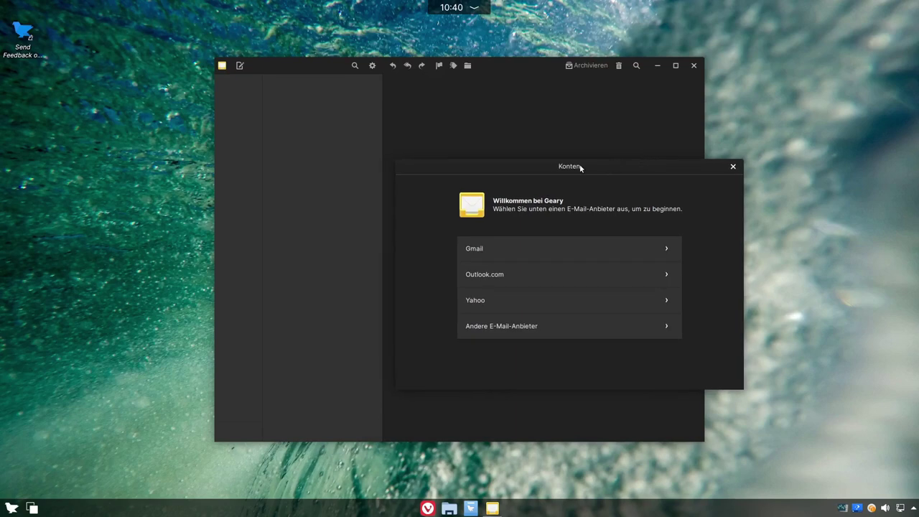
pyautogui.moveTo(581, 167); pyautogui.dragTo(632, 164)
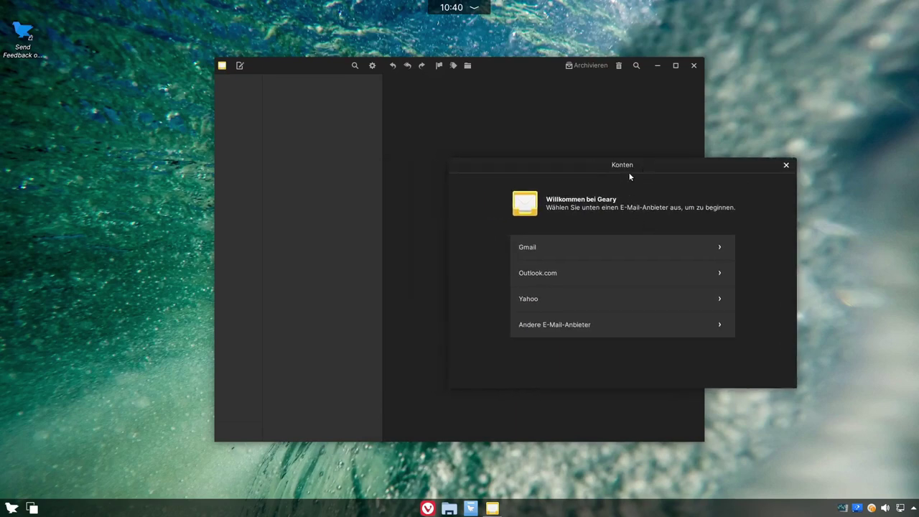
pyautogui.moveTo(625, 170); pyautogui.dragTo(504, 135)
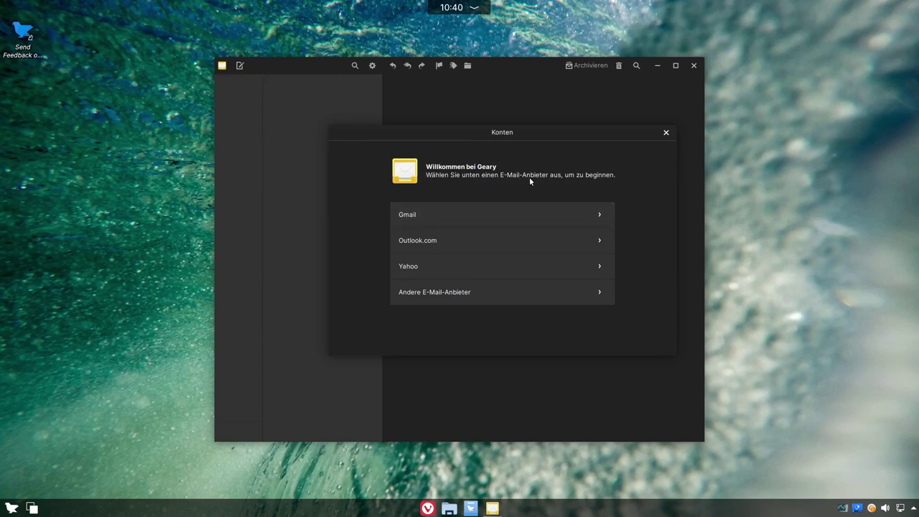
pyautogui.click(666, 132)
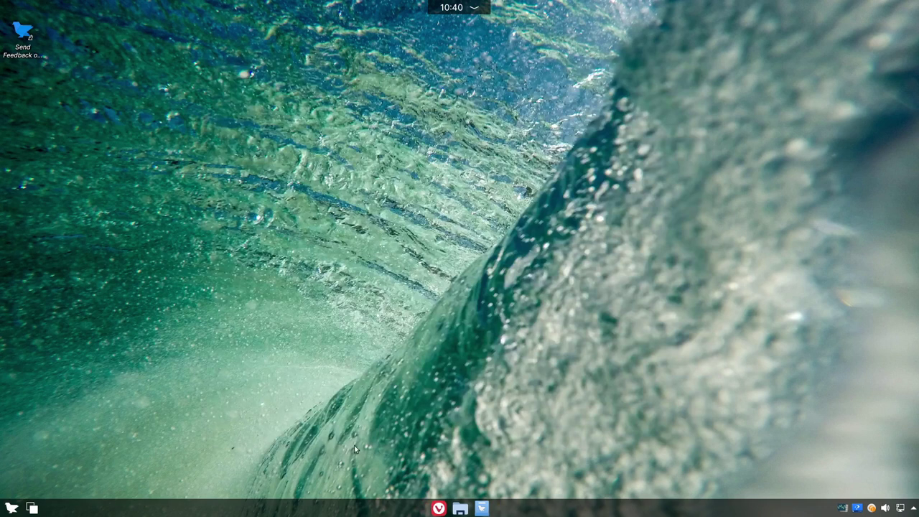
# Step: Launch the Konsole terminal from the System category of the application launcher
pyautogui.click(11, 507)
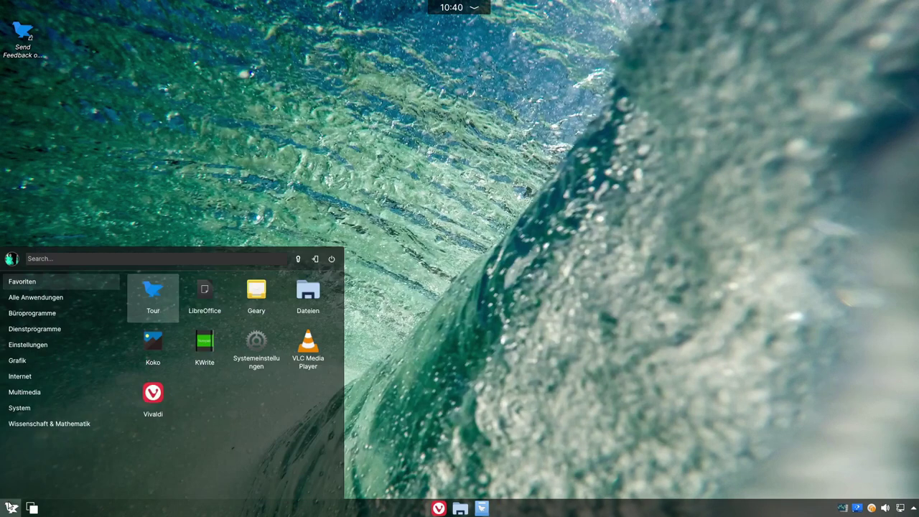
pyautogui.click(43, 375)
pyautogui.click(40, 392)
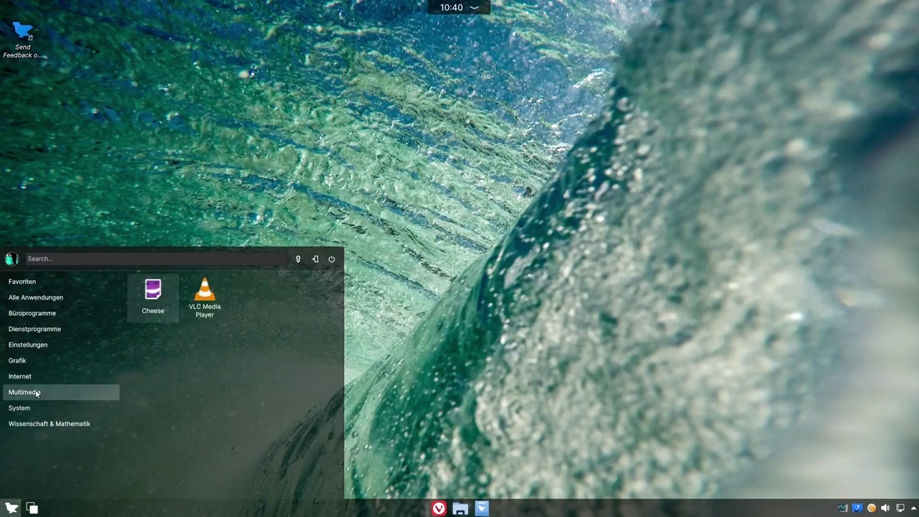
pyautogui.moveTo(27, 409)
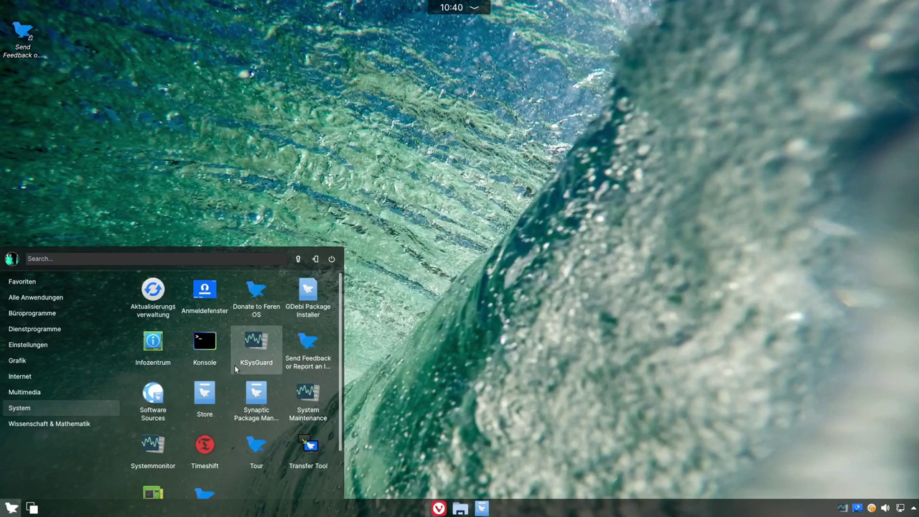
pyautogui.click(208, 350)
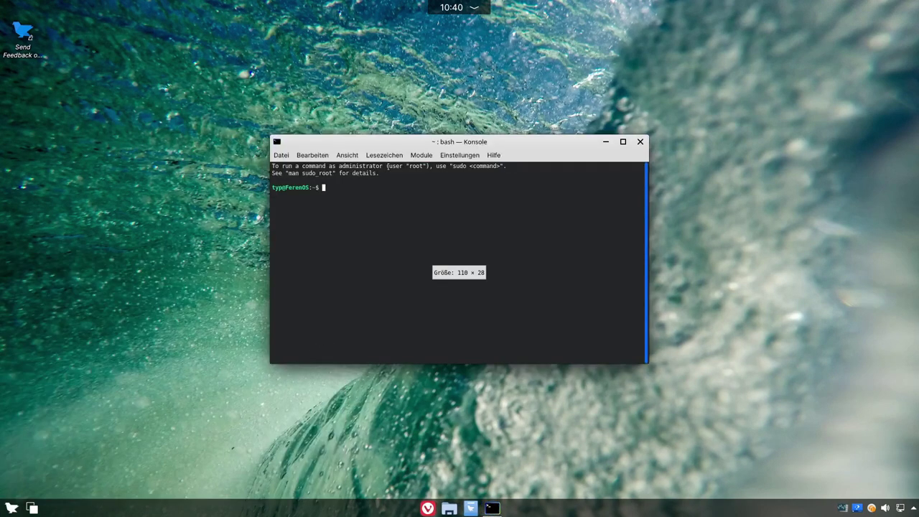
# Step: Check Konsole's version (21.12.3) under Hilfe, close Konsole, and launch the Welcome Screen
pyautogui.click(490, 156)
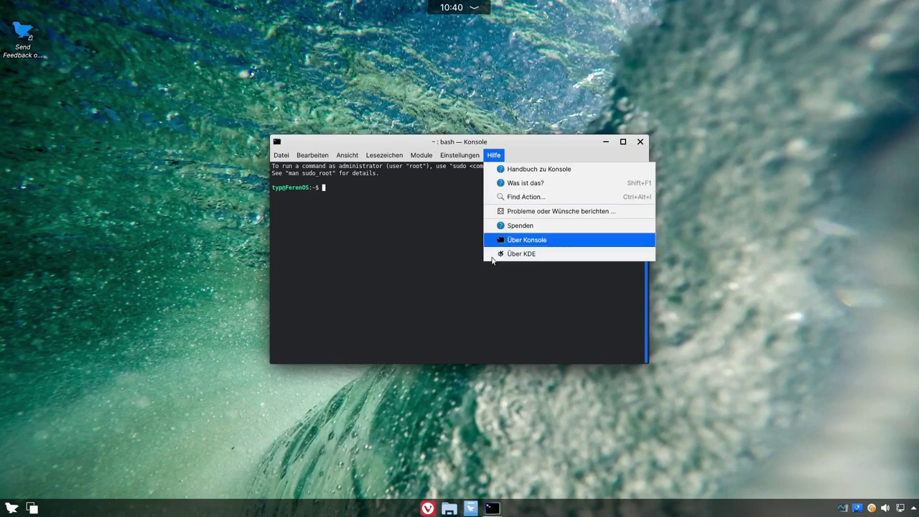
pyautogui.click(526, 245)
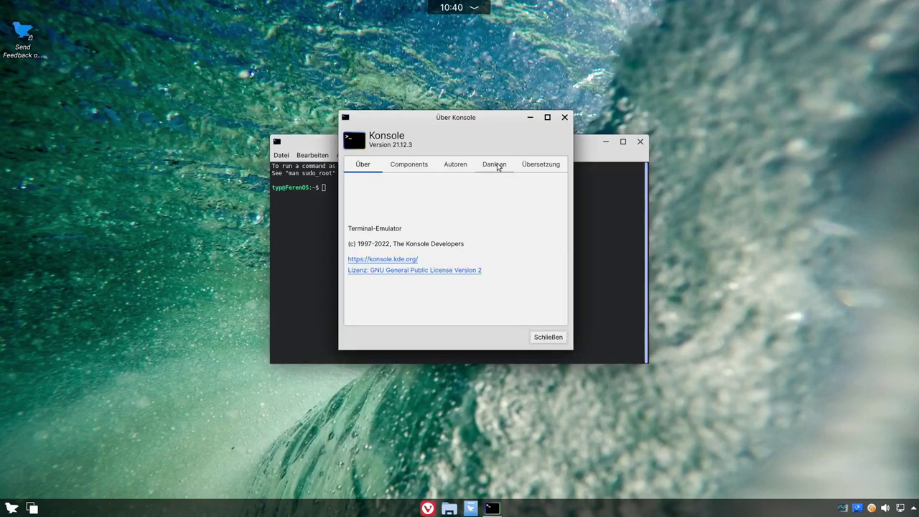
pyautogui.click(564, 117)
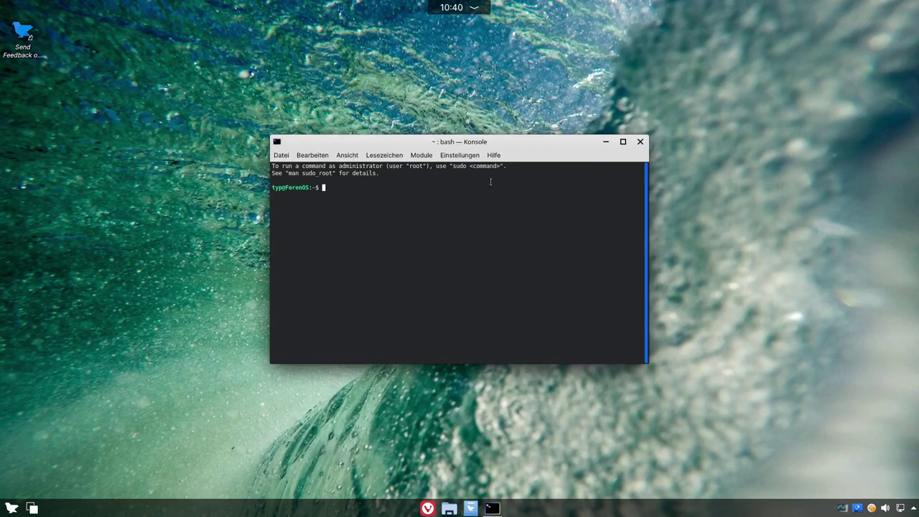
pyautogui.click(639, 141)
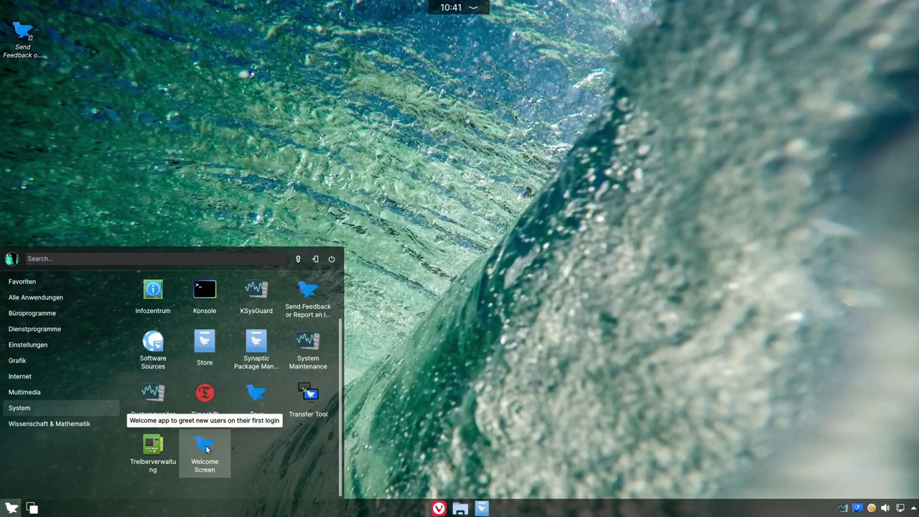
pyautogui.click(205, 449)
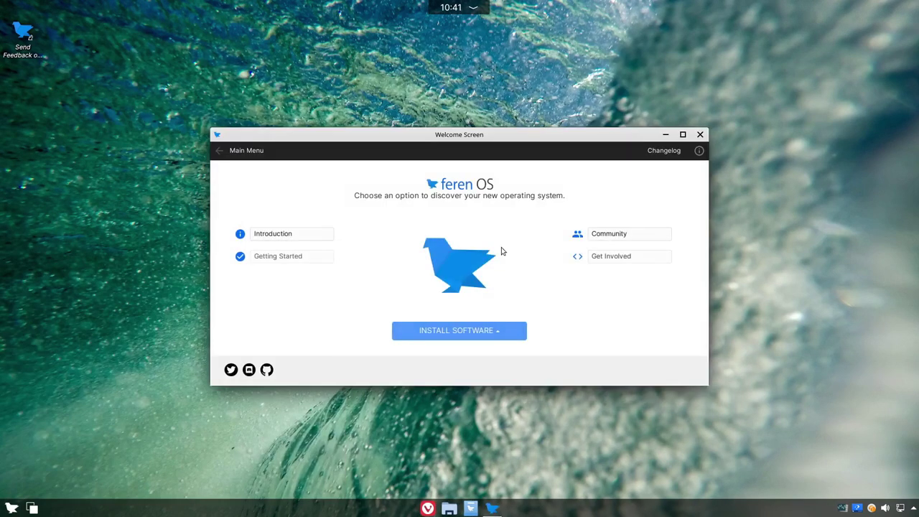
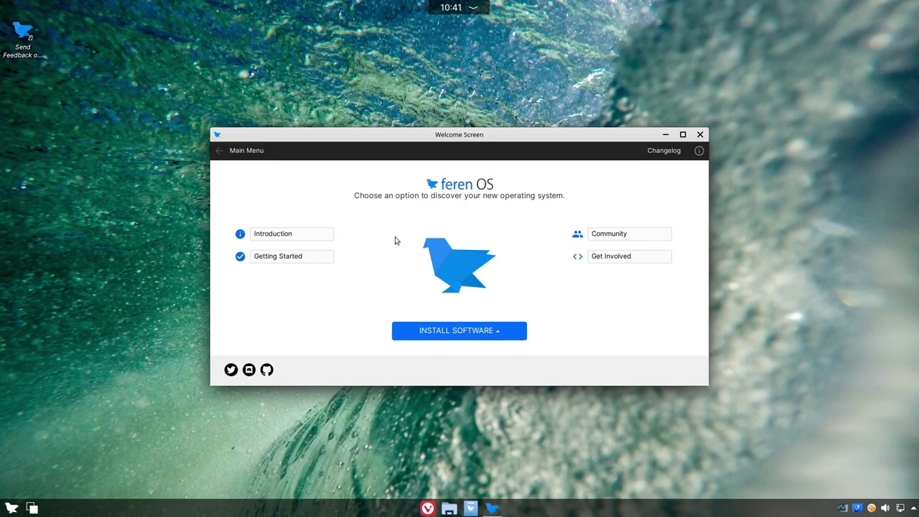
# Step: Read the Introduction's 'What is Feren OS?' page through Open Source, then return to the Main Menu
pyautogui.click(273, 232)
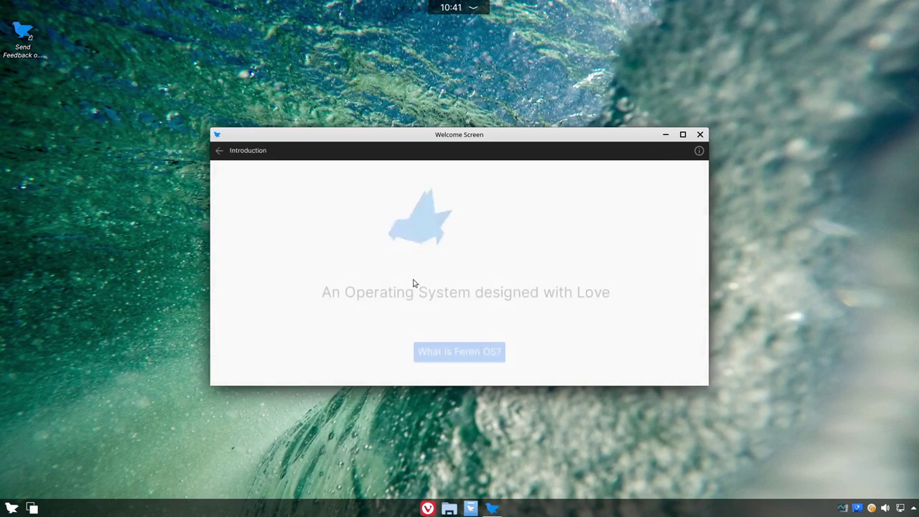
pyautogui.click(461, 339)
pyautogui.scroll(-3, 425, 258)
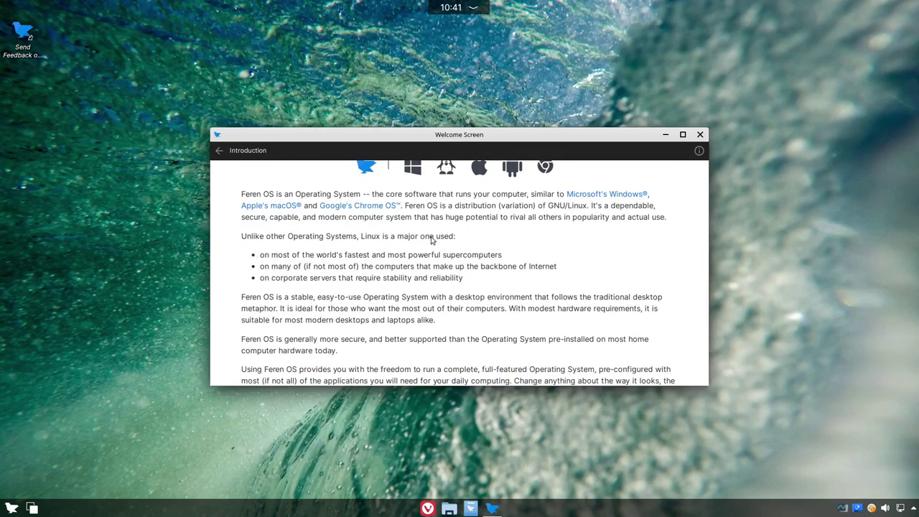
pyautogui.scroll(-2, 433, 238)
pyautogui.scroll(-3, 433, 238)
pyautogui.scroll(-2, 431, 238)
pyautogui.scroll(1, 432, 239)
pyautogui.scroll(1, 431, 238)
pyautogui.scroll(-2, 432, 238)
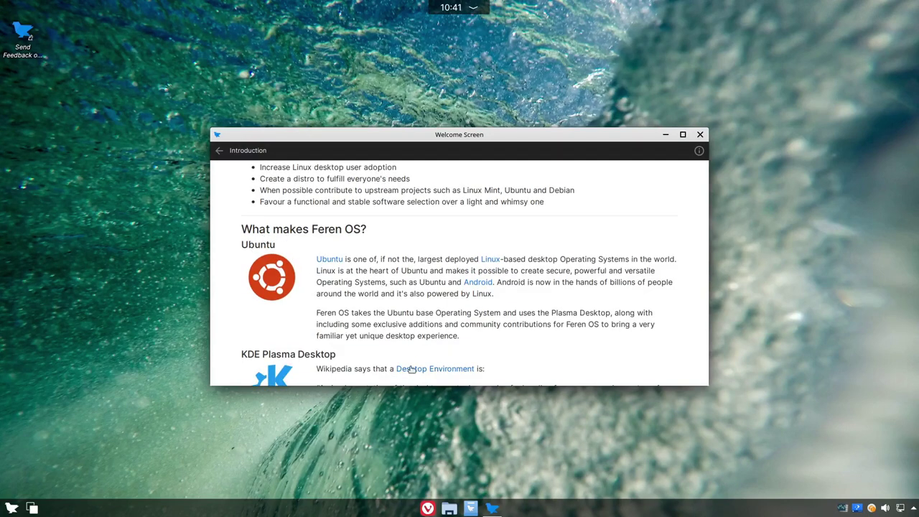
pyautogui.scroll(3, 410, 212)
pyautogui.scroll(-4, 490, 296)
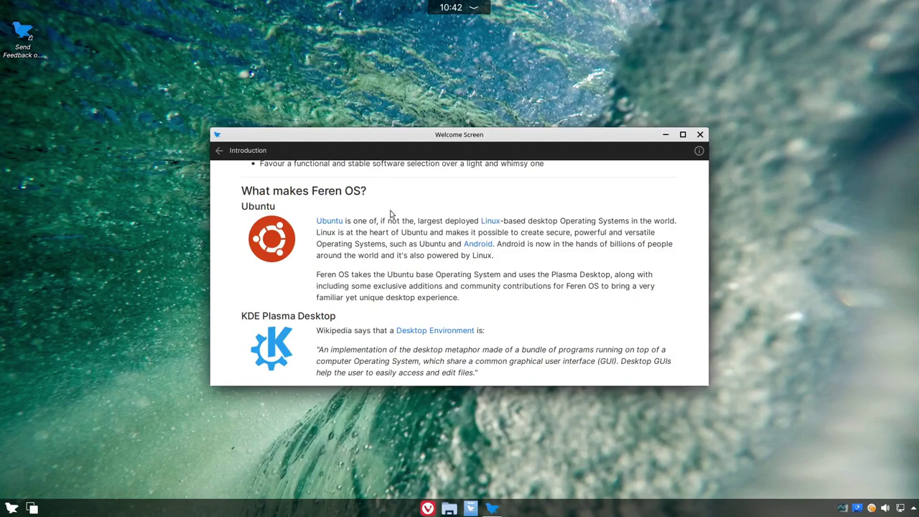
pyautogui.scroll(-2, 390, 214)
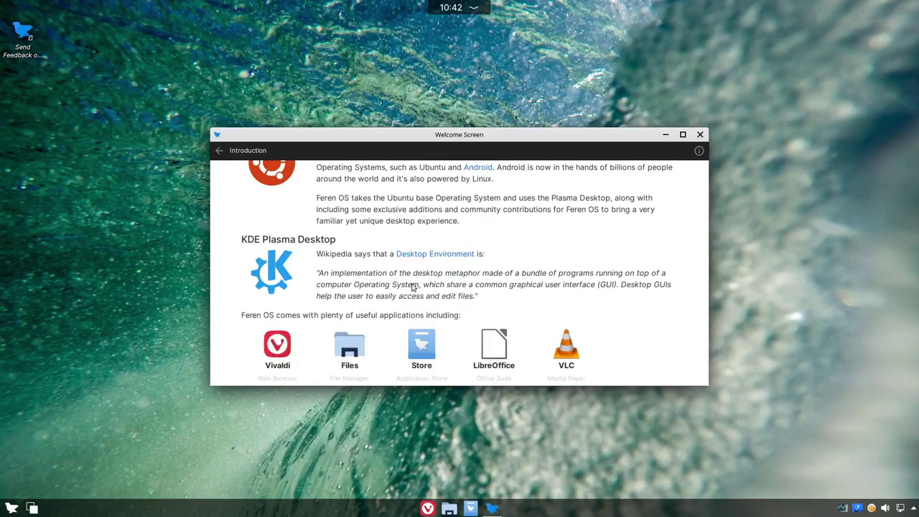
pyautogui.scroll(-1, 414, 287)
pyautogui.scroll(1, 309, 241)
pyautogui.scroll(1, 343, 201)
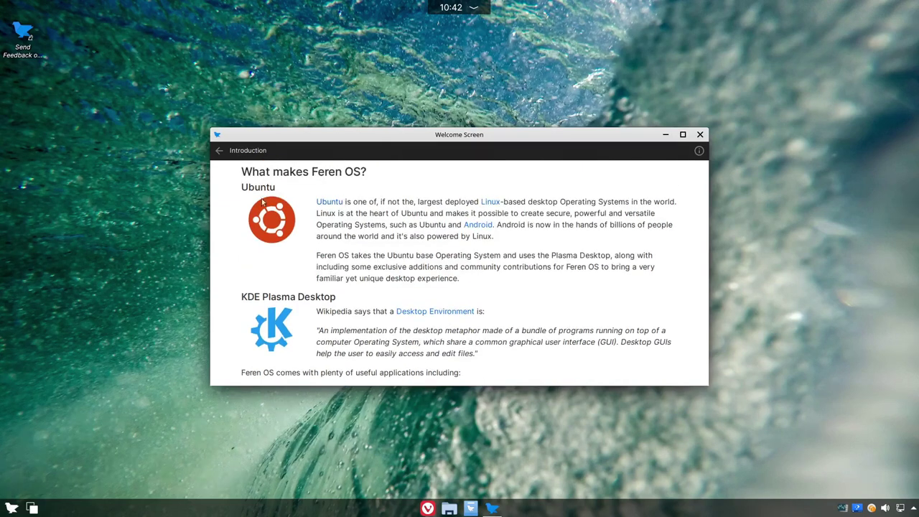
pyautogui.scroll(-2, 287, 226)
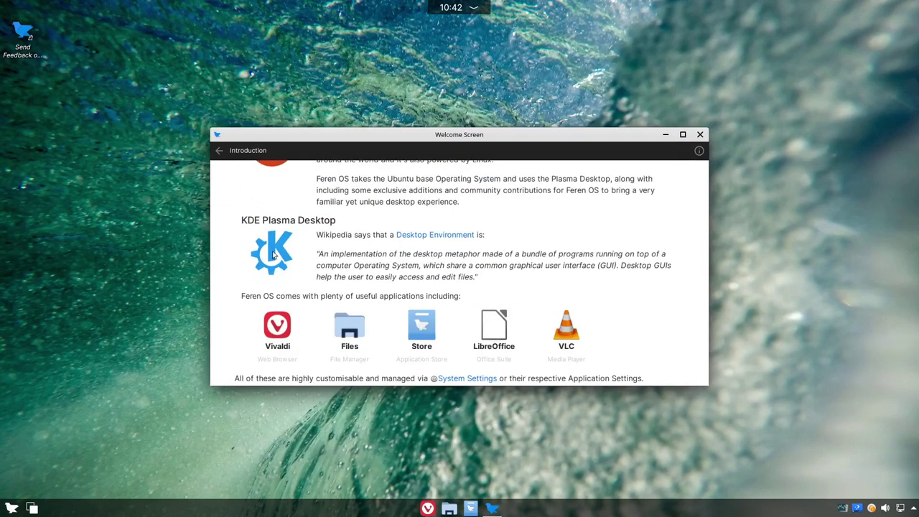
pyautogui.scroll(-2, 284, 261)
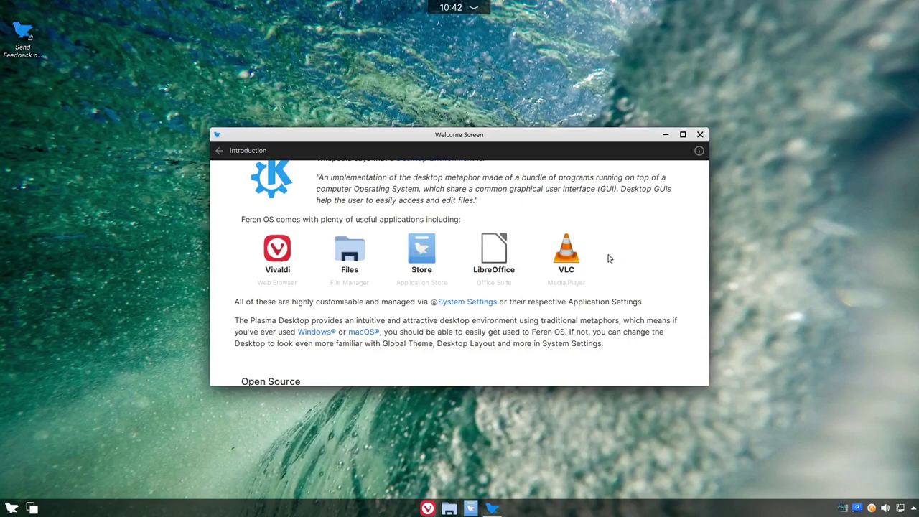
pyautogui.scroll(2, 538, 281)
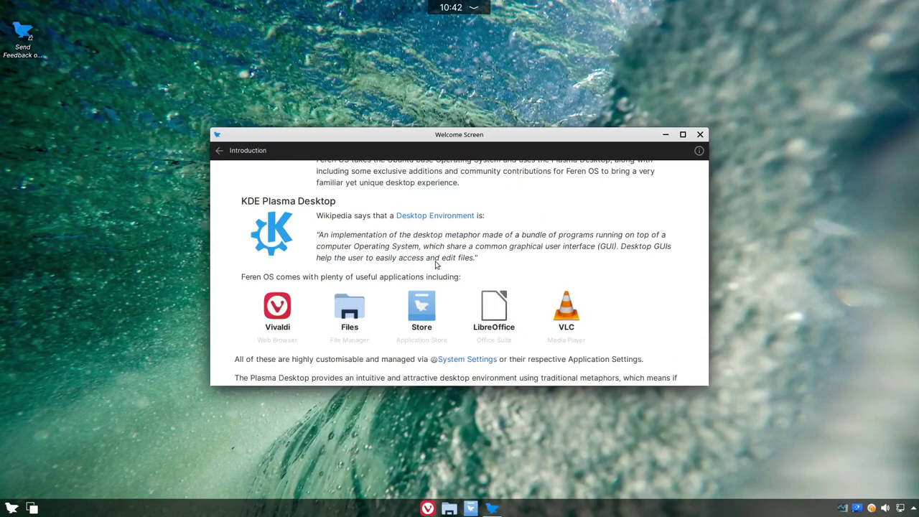
pyautogui.scroll(-8, 346, 243)
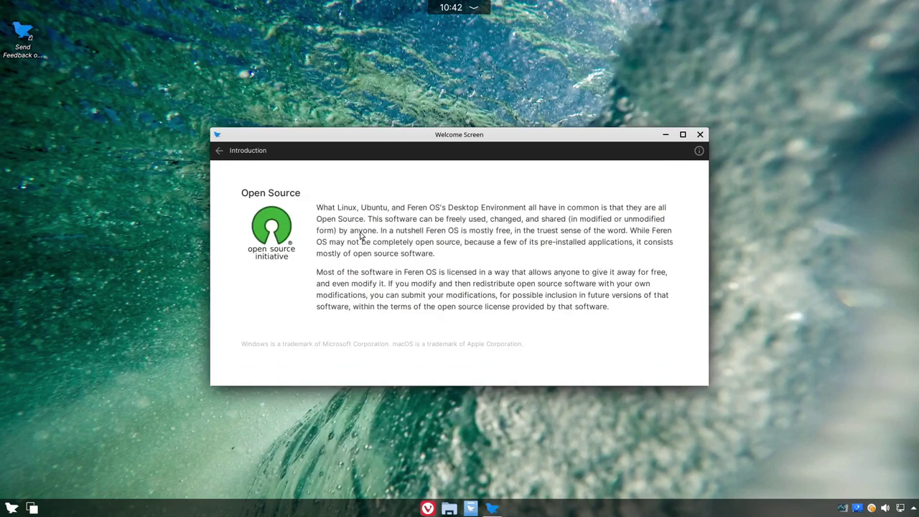
pyautogui.scroll(3, 363, 237)
pyautogui.click(219, 150)
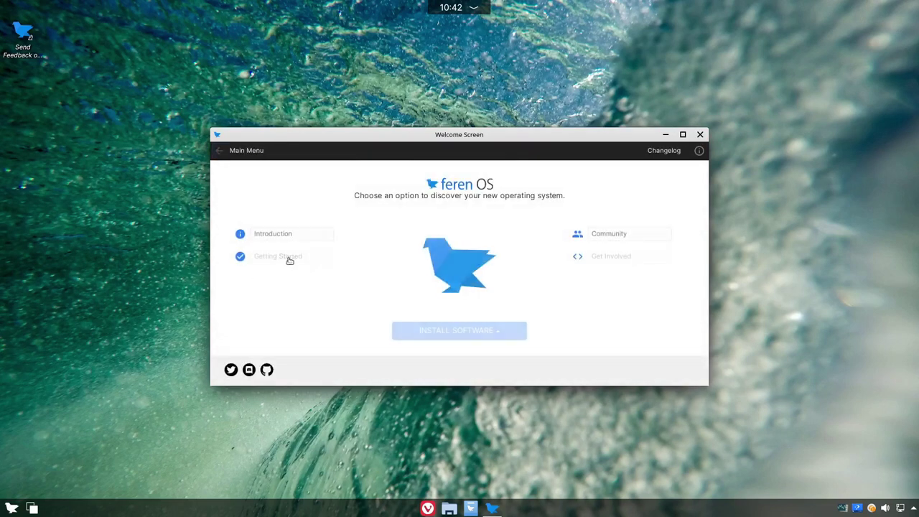
# Step: Open and browse the Getting Started topics list
pyautogui.click(287, 257)
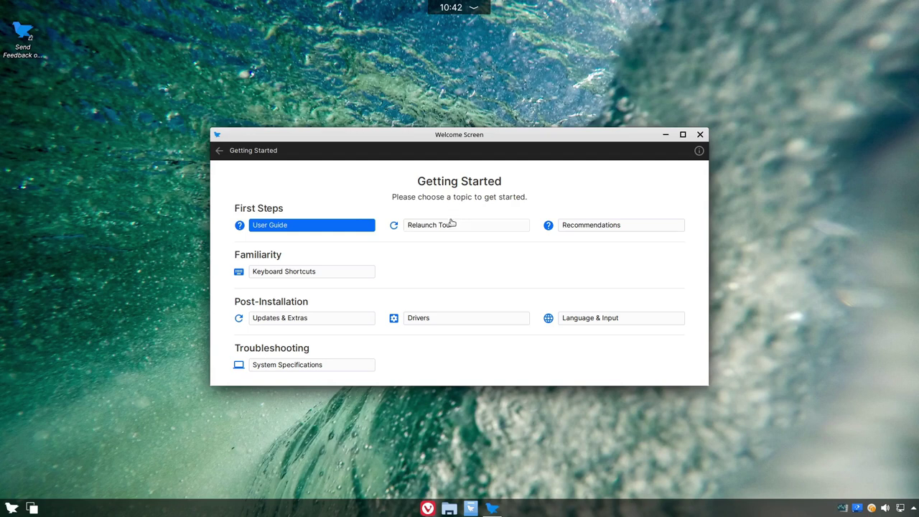
pyautogui.scroll(-1, 402, 281)
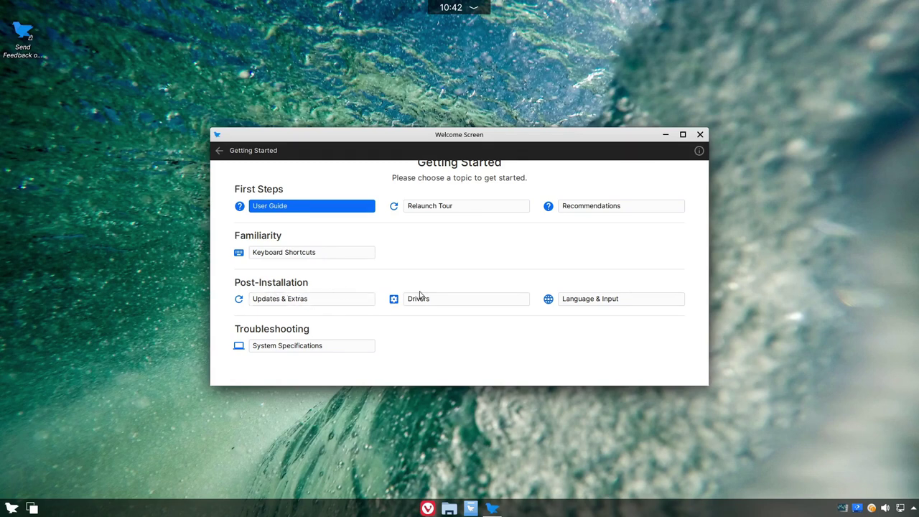
pyautogui.scroll(1, 431, 308)
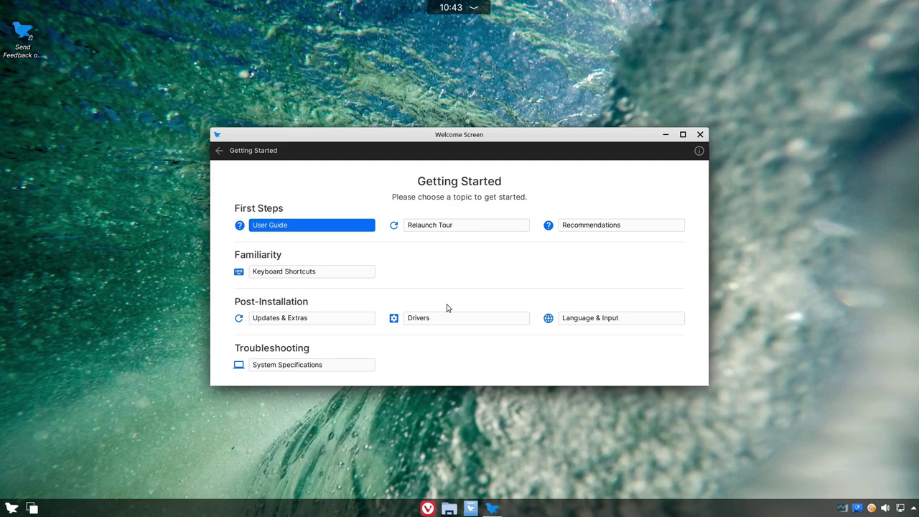
# Step: View the Updates & Extras topic, then launch Timeshift from the System applications
pyautogui.click(307, 318)
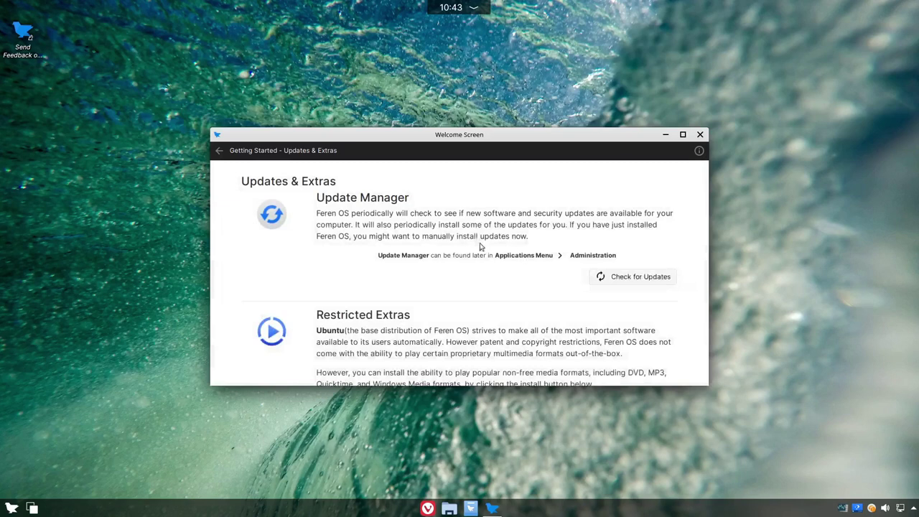
pyautogui.scroll(-2, 478, 241)
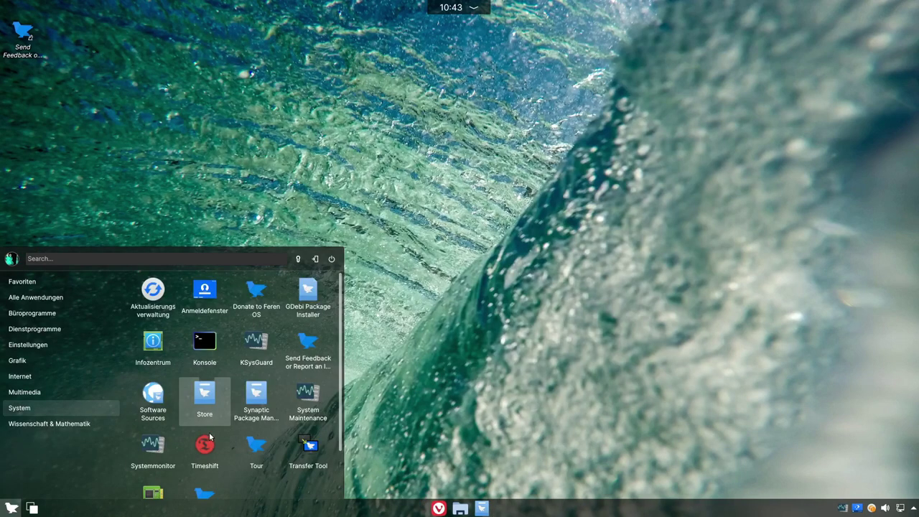
pyautogui.click(208, 441)
# Step: Authorize Timeshift with the password and choose rsync snapshots stored on vda2
pyautogui.write('***')
pyautogui.press('Return')
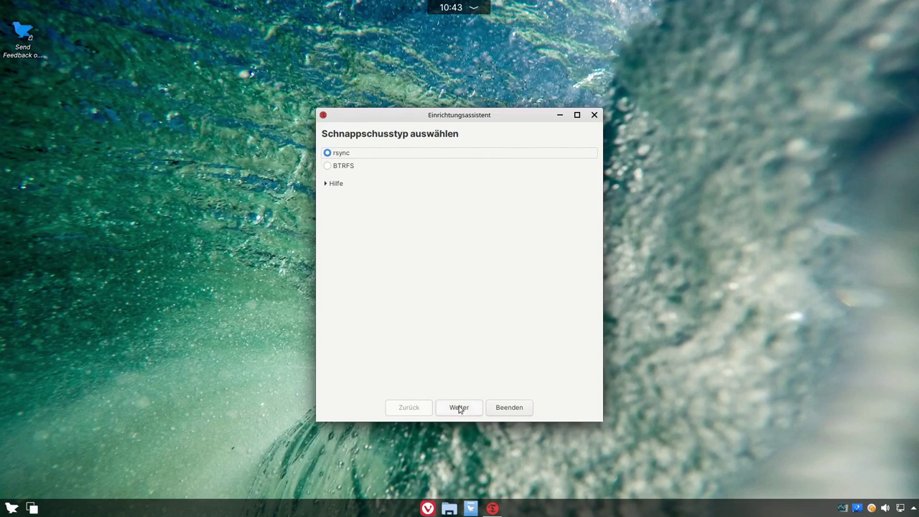
pyautogui.click(459, 407)
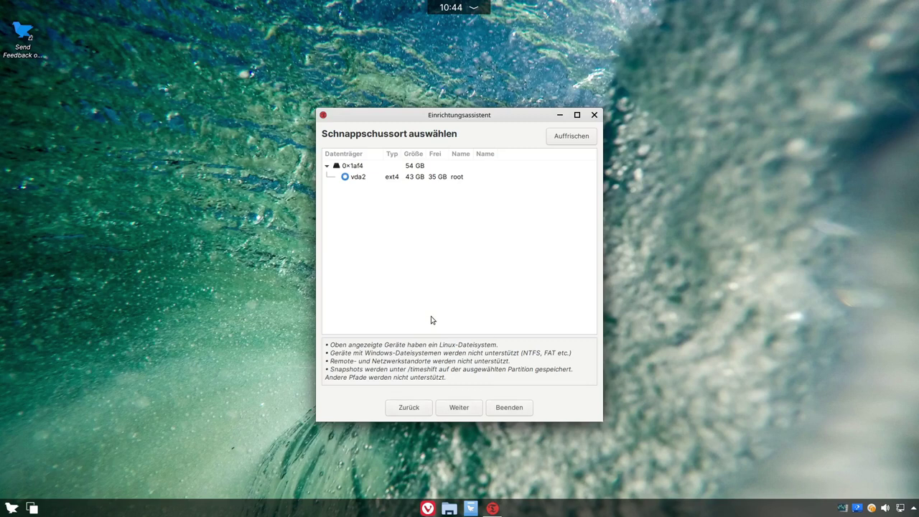
pyautogui.click(459, 411)
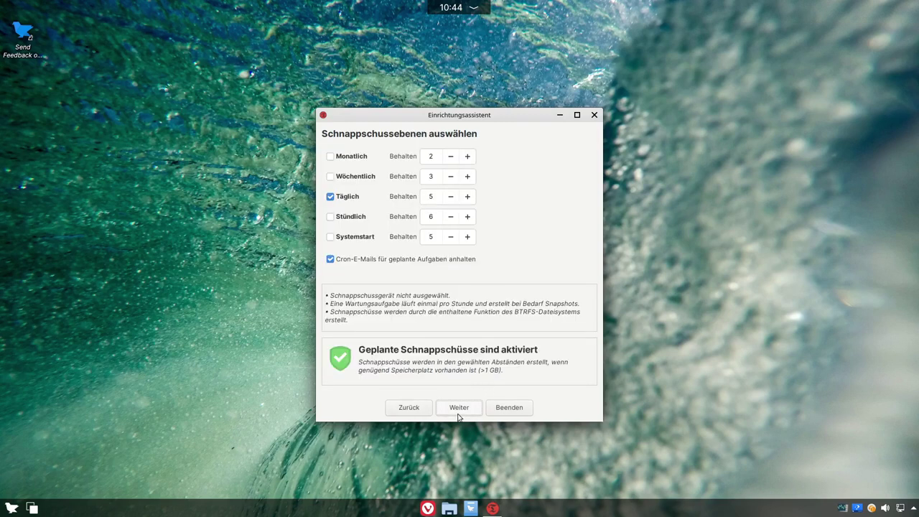
# Step: Accept daily snapshots with home folders excluded, finish setup, then close Timeshift
pyautogui.click(458, 413)
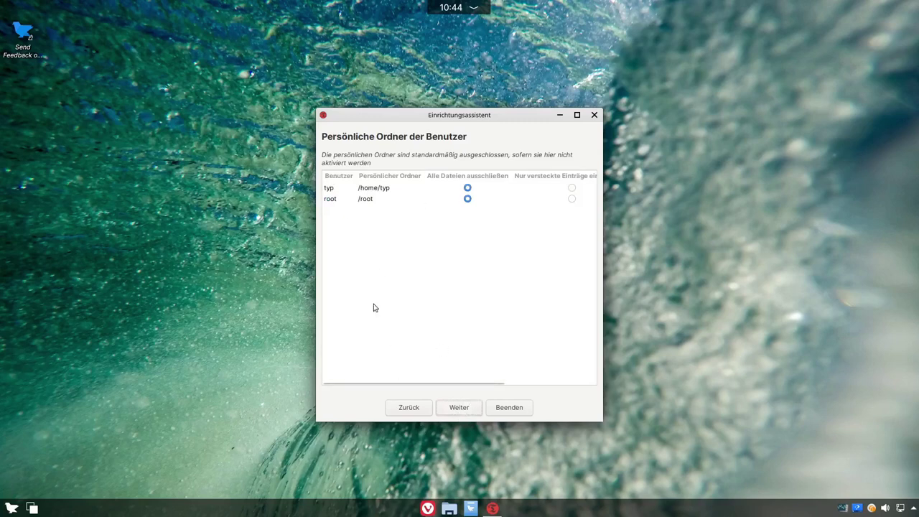
pyautogui.click(448, 404)
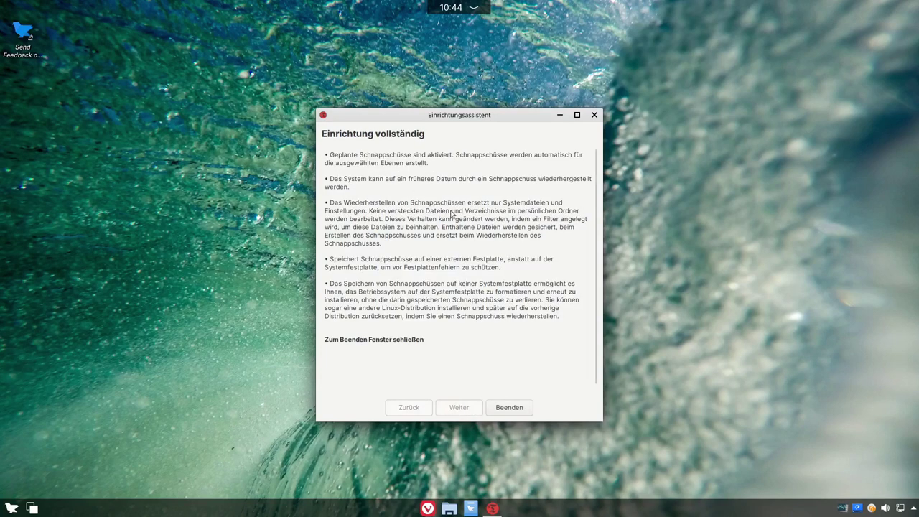
pyautogui.click(507, 407)
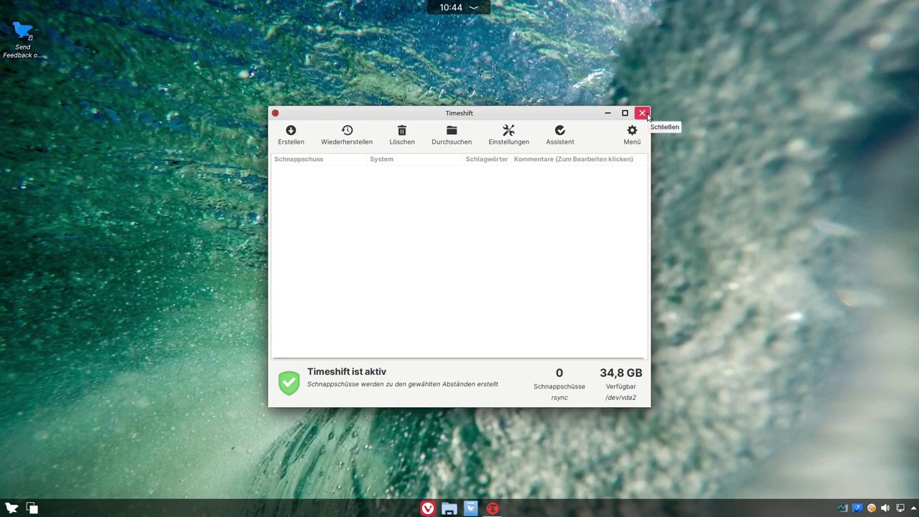
pyautogui.moveTo(648, 117); pyautogui.dragTo(676, 98)
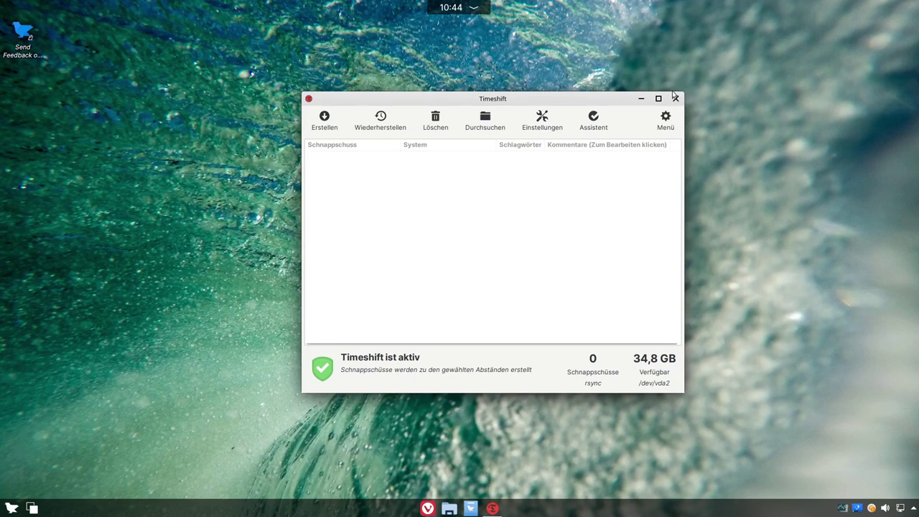
pyautogui.click(675, 100)
# Step: Launch Konsole with larger text and a moved, enlarged window
pyautogui.click(11, 508)
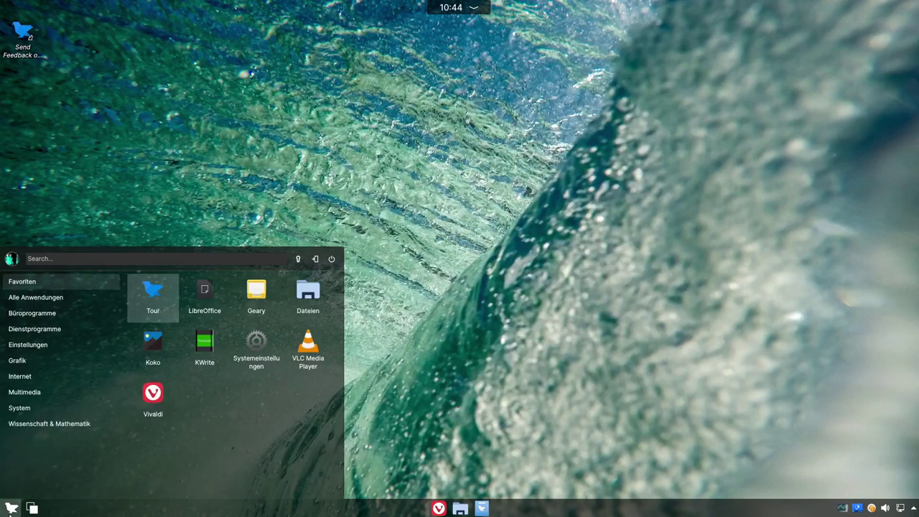
pyautogui.moveTo(20, 407)
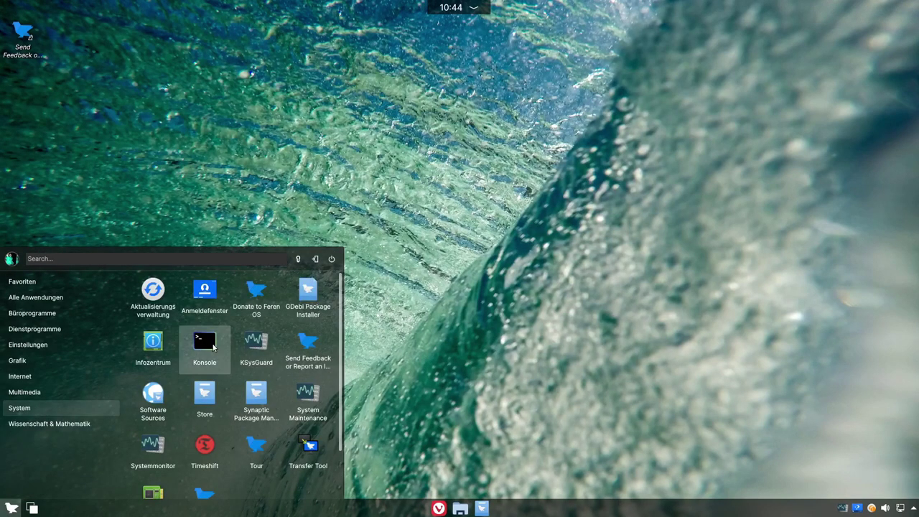
pyautogui.click(205, 343)
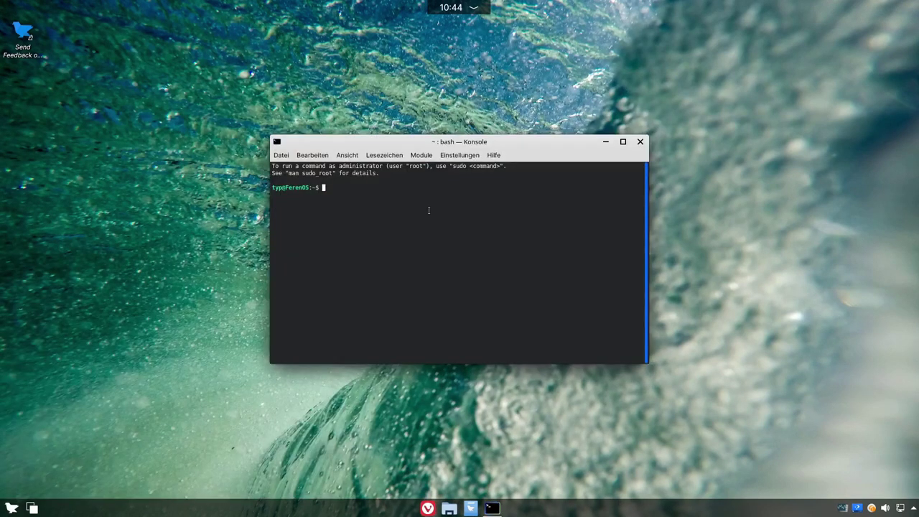
pyautogui.hotkey('ctrl', '+')
pyautogui.hotkey('ctrl', '+')
pyautogui.hotkey('ctrl', '+')
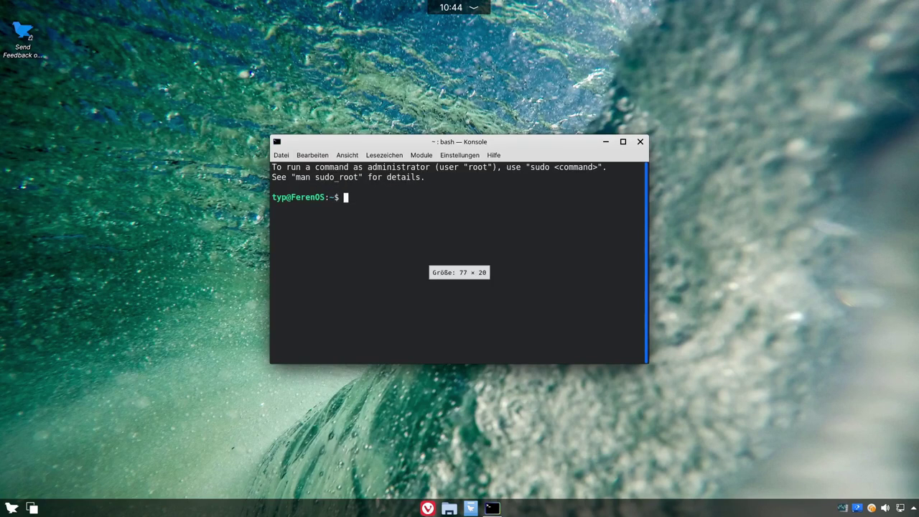
pyautogui.moveTo(570, 148); pyautogui.dragTo(400, 73)
pyautogui.moveTo(480, 291); pyautogui.dragTo(741, 423)
# Step: Run 'sudo apt update && sudo apt upgrade' with the password and mark the old kernel's 37
pyautogui.write('sud')
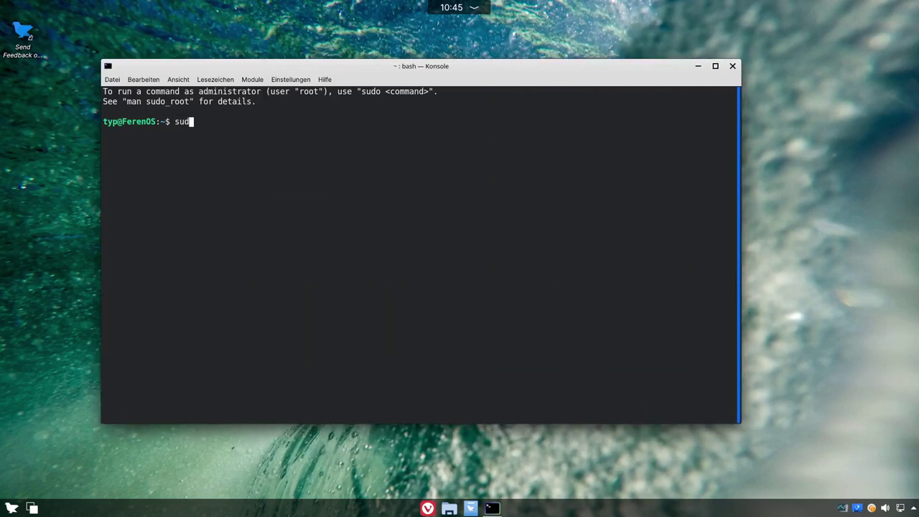
pyautogui.write('o apt upodate')
pyautogui.press('Left')
pyautogui.press('Left')
pyautogui.press('Left')
pyautogui.press('Left')
pyautogui.press('BackSpace')
pyautogui.press('End')
pyautogui.write('&& sudo apt upgrade')
pyautogui.press('Return')
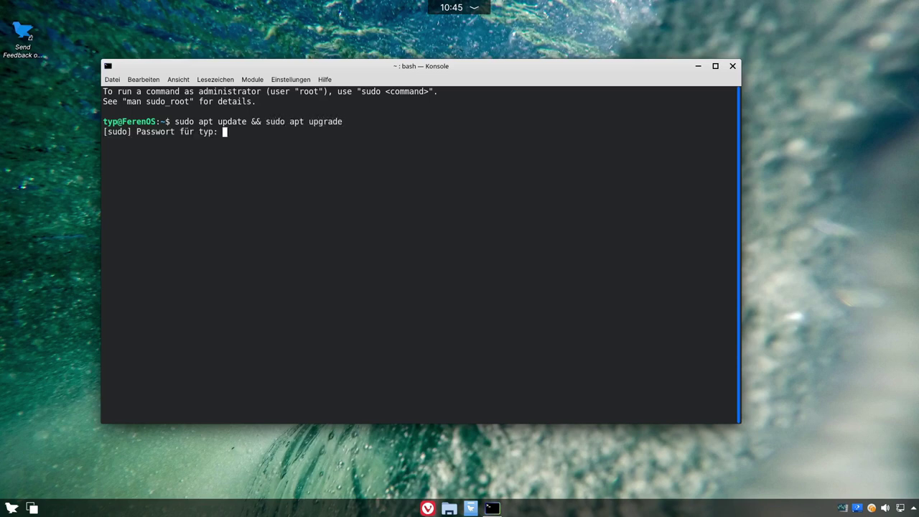
pyautogui.press('Return')
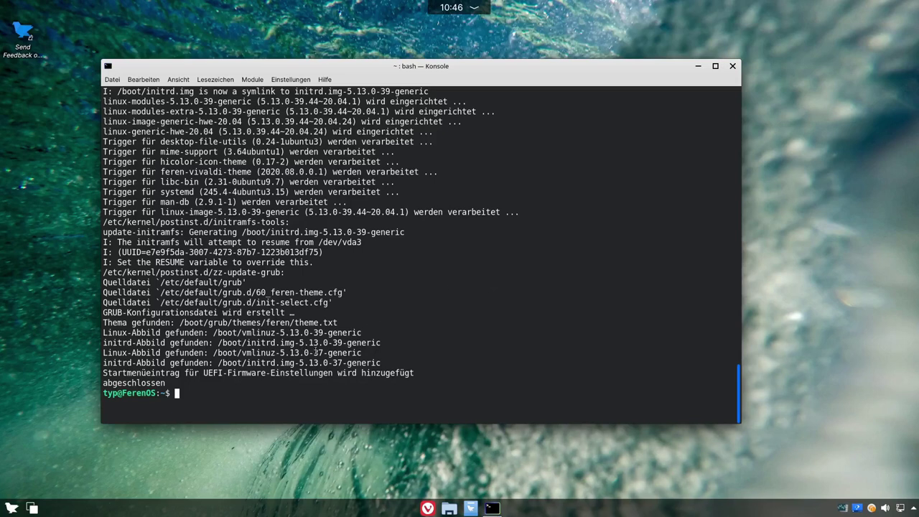
pyautogui.moveTo(312, 353); pyautogui.dragTo(325, 352)
# Step: Clear the text highlight in Konsole and close the reopened Timeshift window
pyautogui.click(307, 332)
pyautogui.scroll(4, 264, 364)
pyautogui.scroll(-4, 264, 363)
pyautogui.click(12, 506)
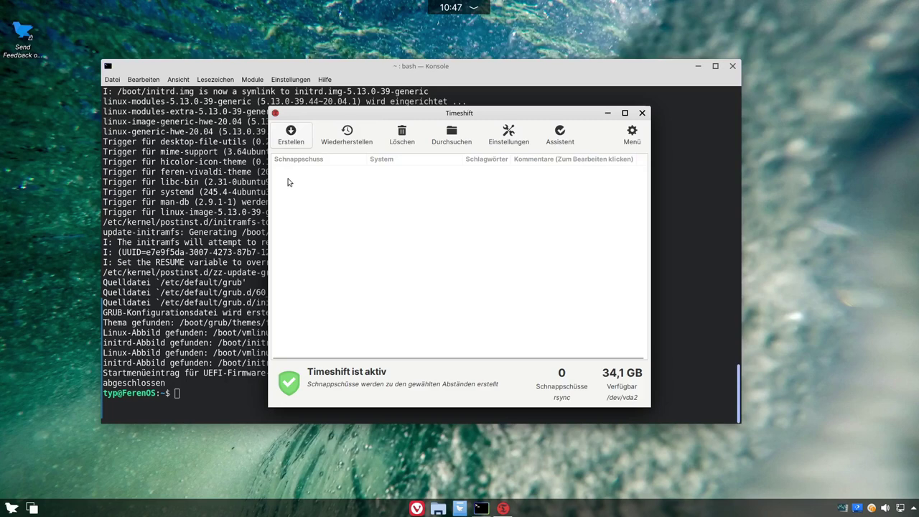
pyautogui.click(643, 115)
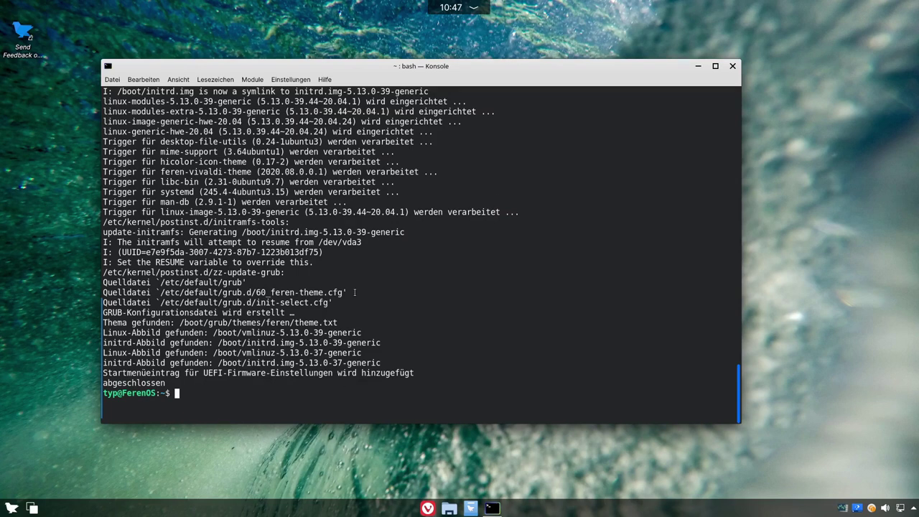
# Step: Maximise and clear Konsole, then run 'uname -r' to show kernel 5.13.0-37-generic
pyautogui.scroll(3, 381, 285)
pyautogui.scroll(-3, 382, 286)
pyautogui.click(714, 66)
pyautogui.hotkey('ctrl', 'l')
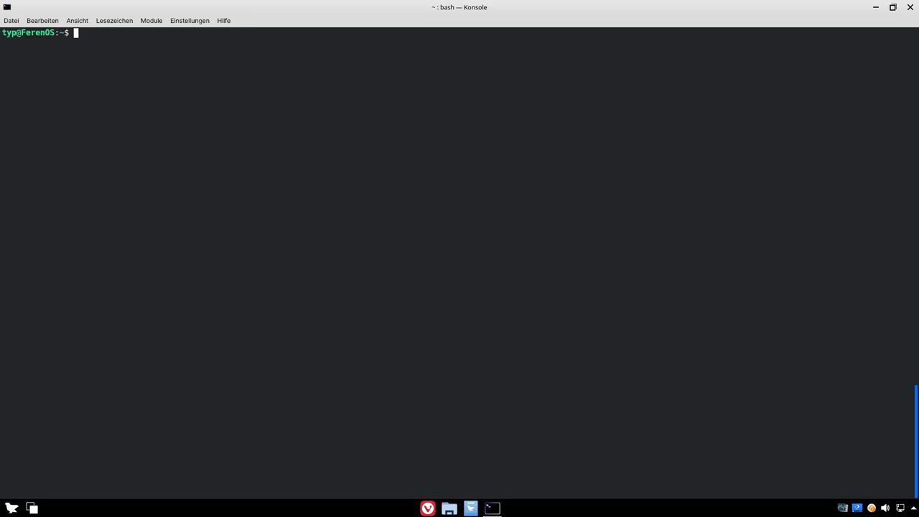
pyautogui.write('uname -r')
pyautogui.press('Return')
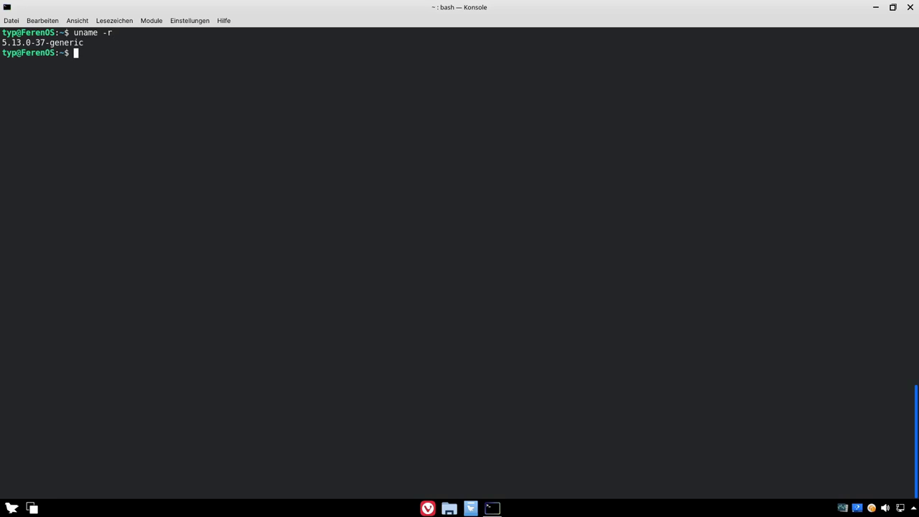